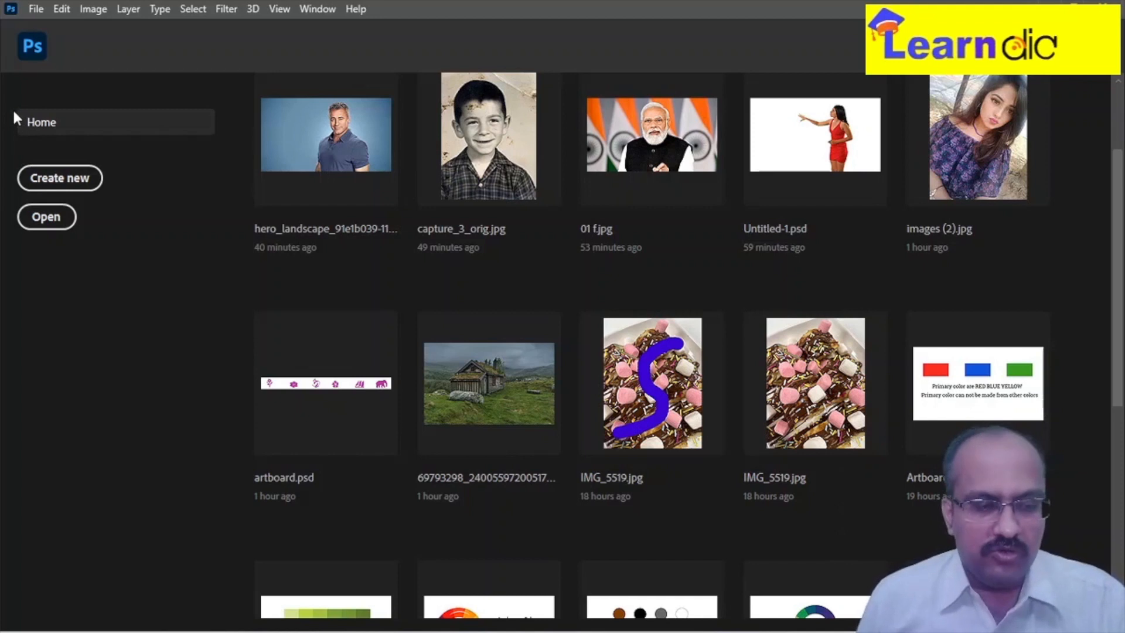
Step: Create a new 1400 x 2100 pixel portrait document at 300 pixels/inch, RGB Color 8 bit, with white background contents
{"action": "left_click", "coordinate": [35, 9]}
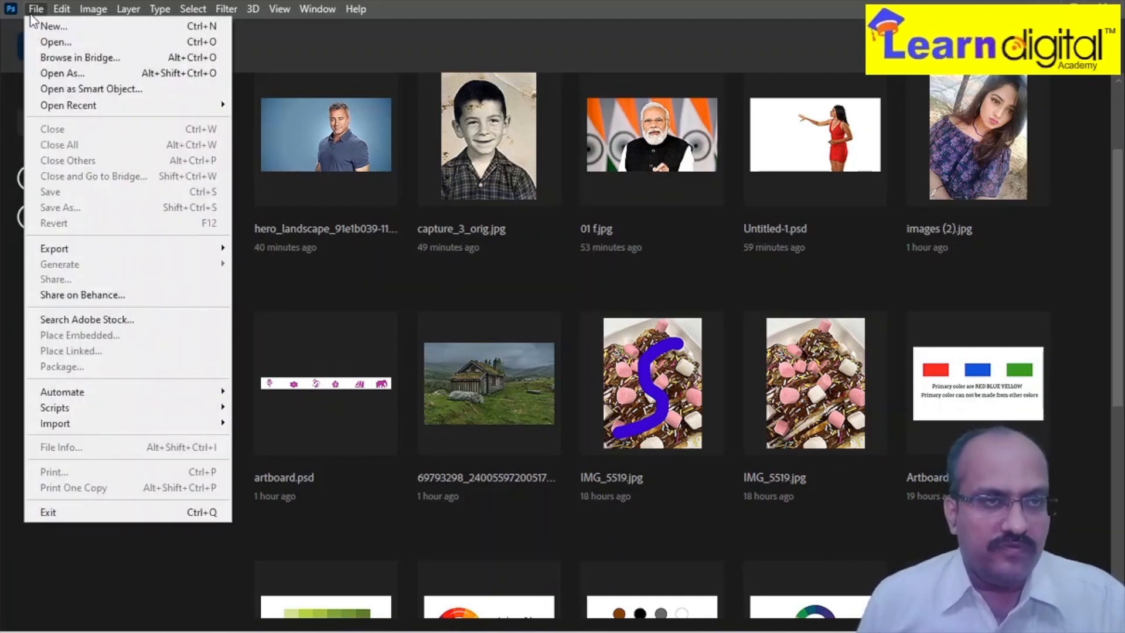
{"action": "left_click", "coordinate": [44, 26]}
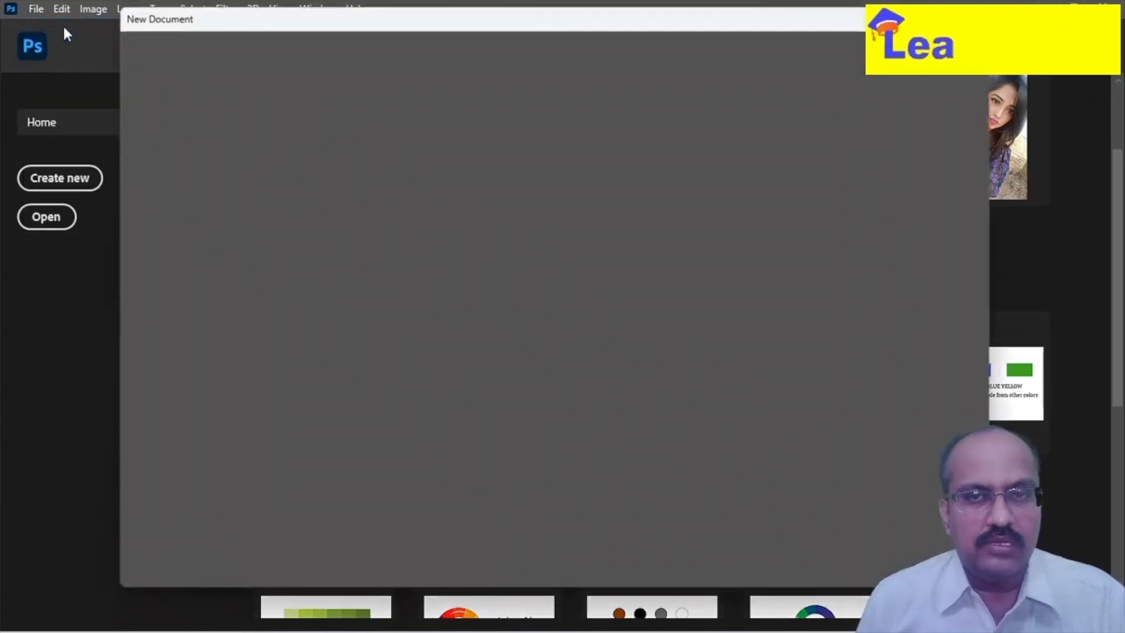
{"action": "left_click", "coordinate": [791, 165]}
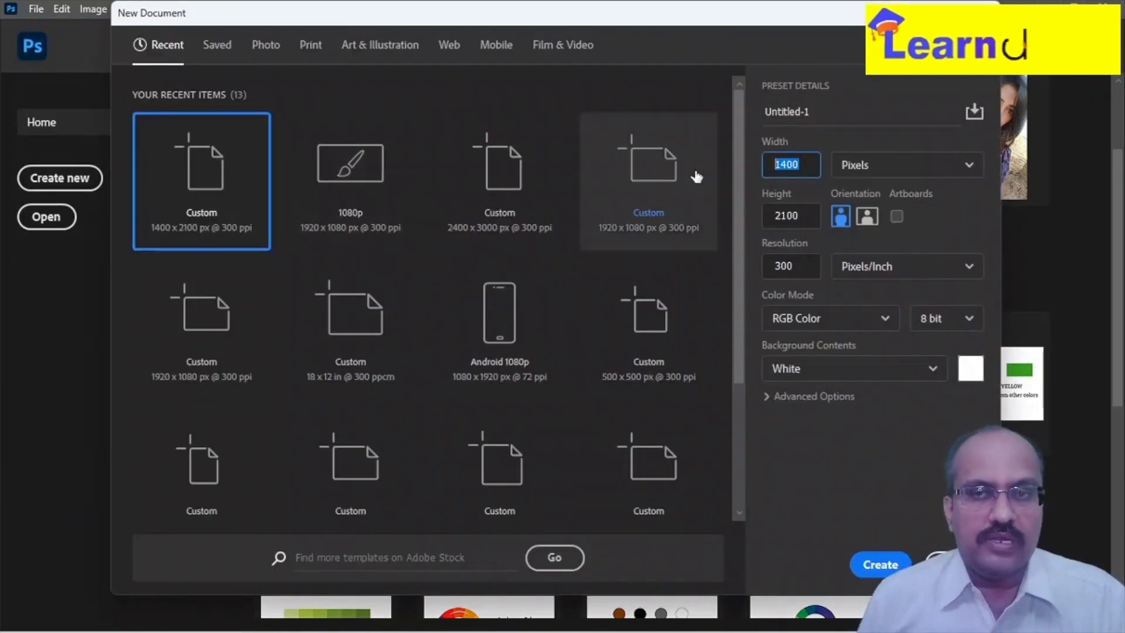
{"action": "left_click", "coordinate": [812, 223]}
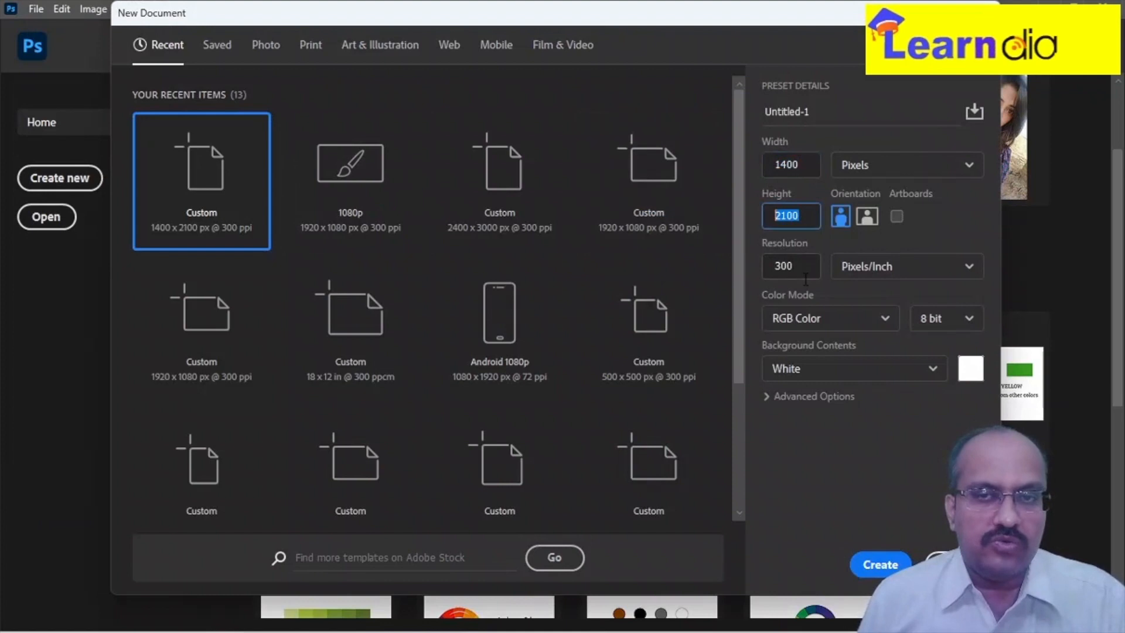
{"action": "key", "text": "Tab"}
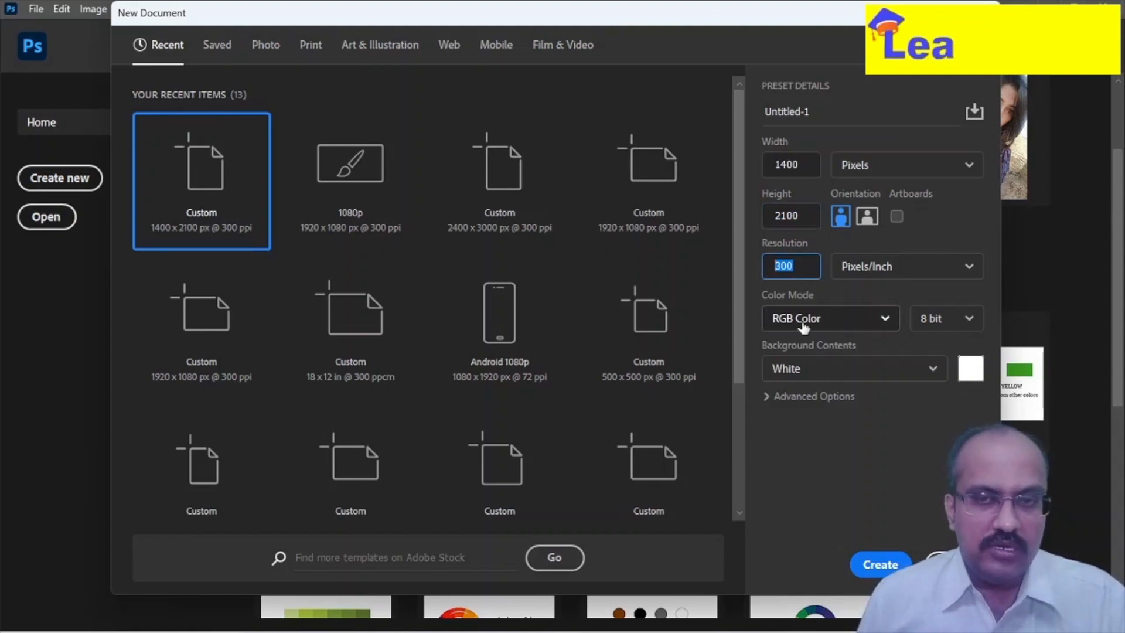
{"action": "left_click", "coordinate": [870, 561]}
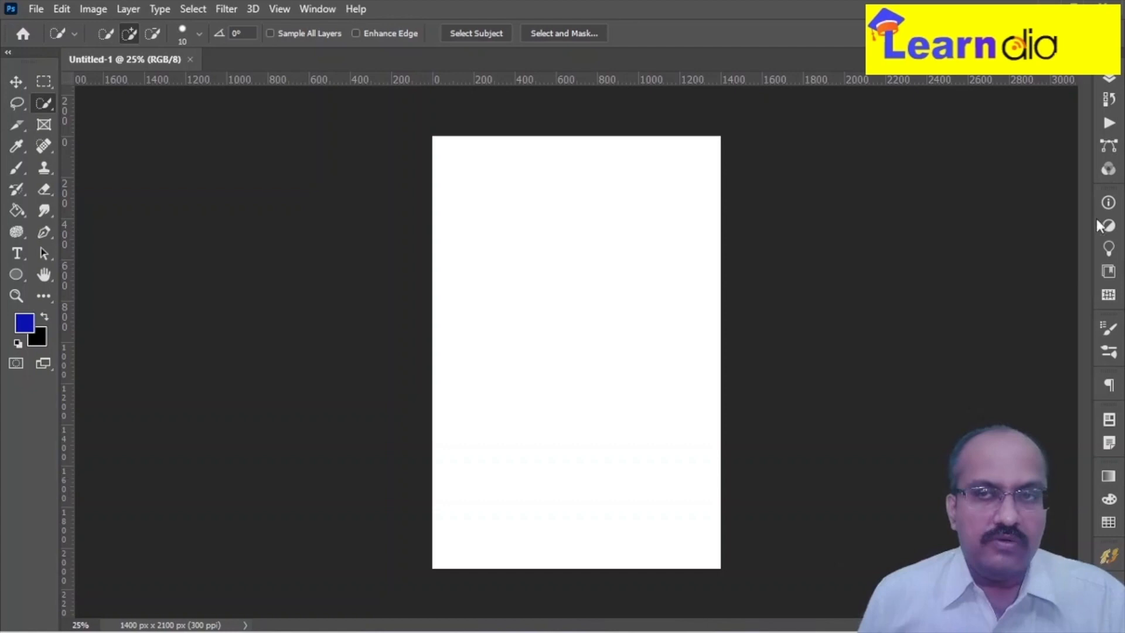
Step: Convert the locked Background into a regular layer named Layer 0
{"action": "left_click", "coordinate": [1106, 85]}
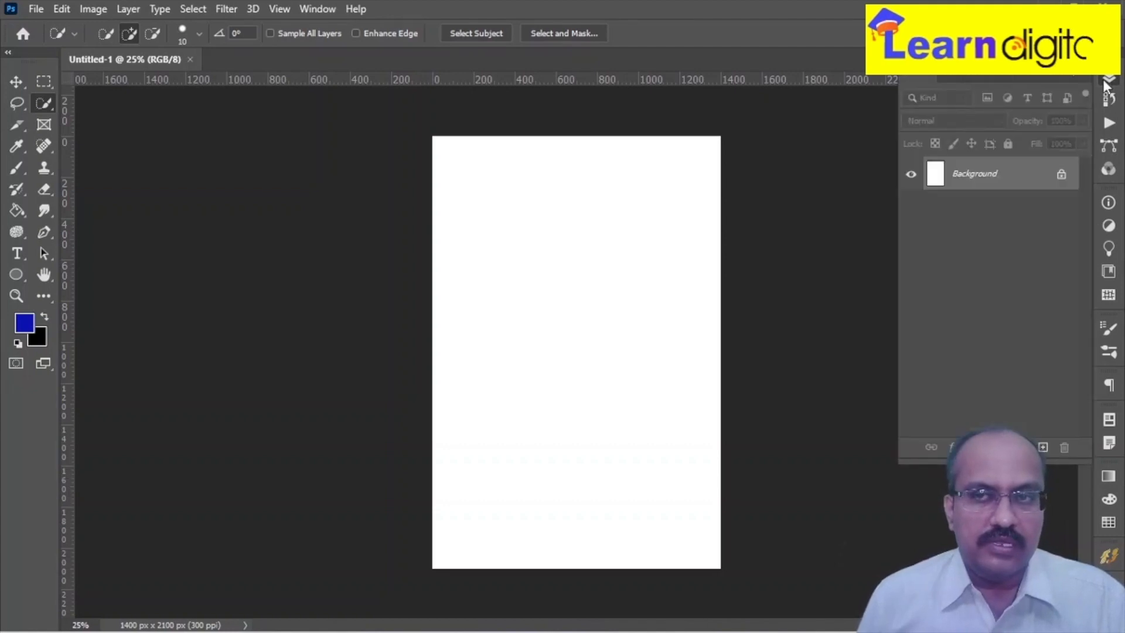
{"action": "double_click", "coordinate": [1006, 175]}
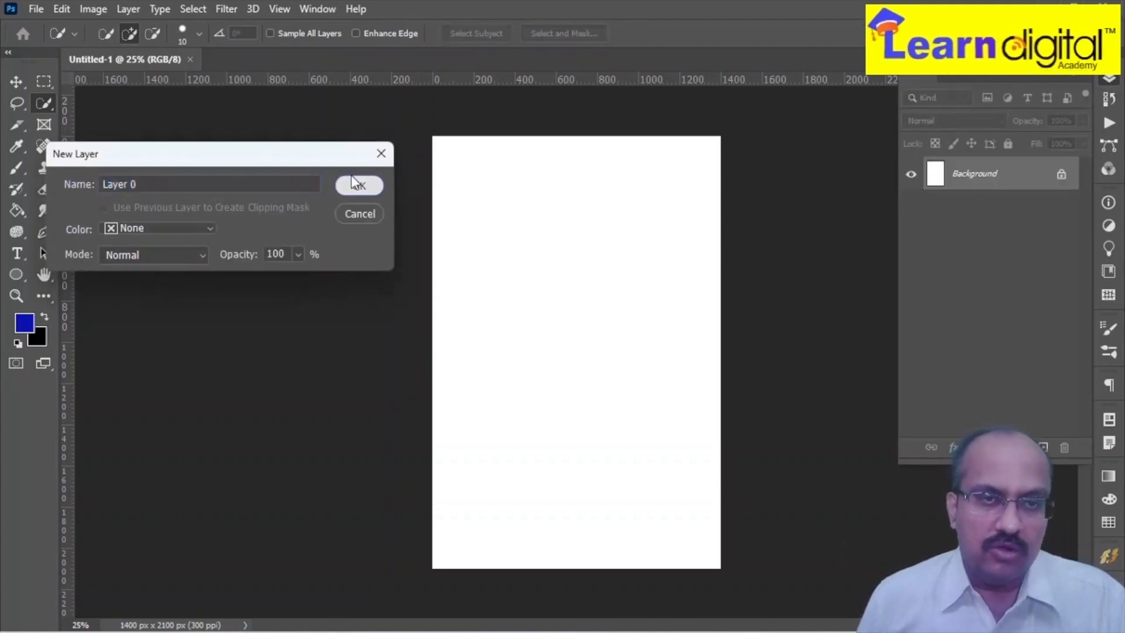
{"action": "left_click", "coordinate": [351, 175]}
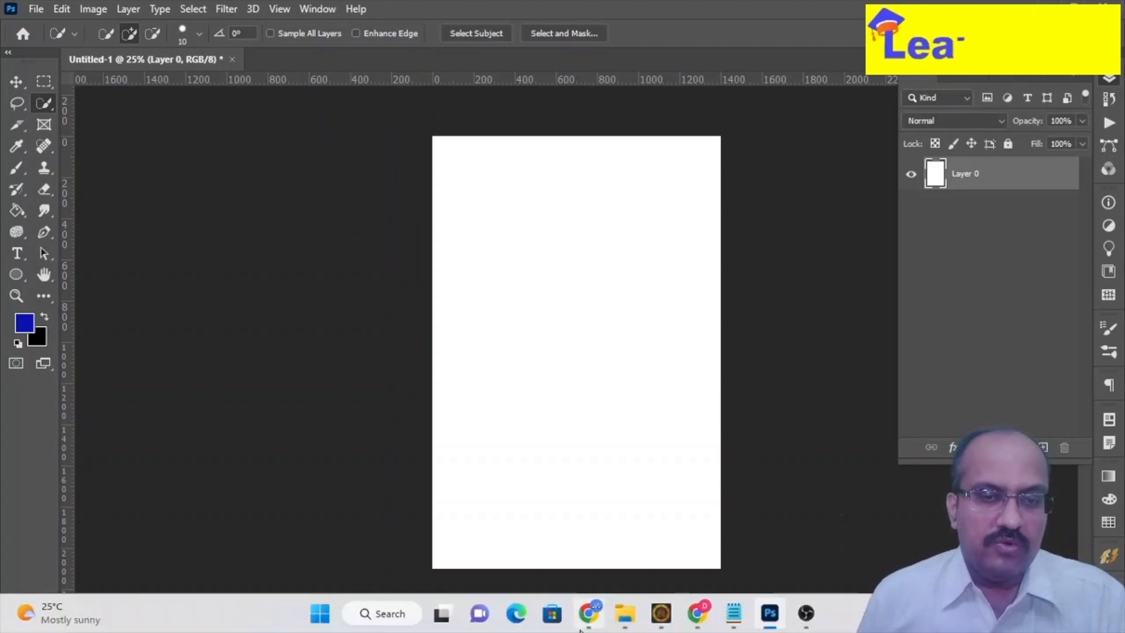
Step: Switch to File Explorer, open the poster folder inside 2023, and lower its window so the canvas shows above it
{"action": "left_click", "coordinate": [624, 613]}
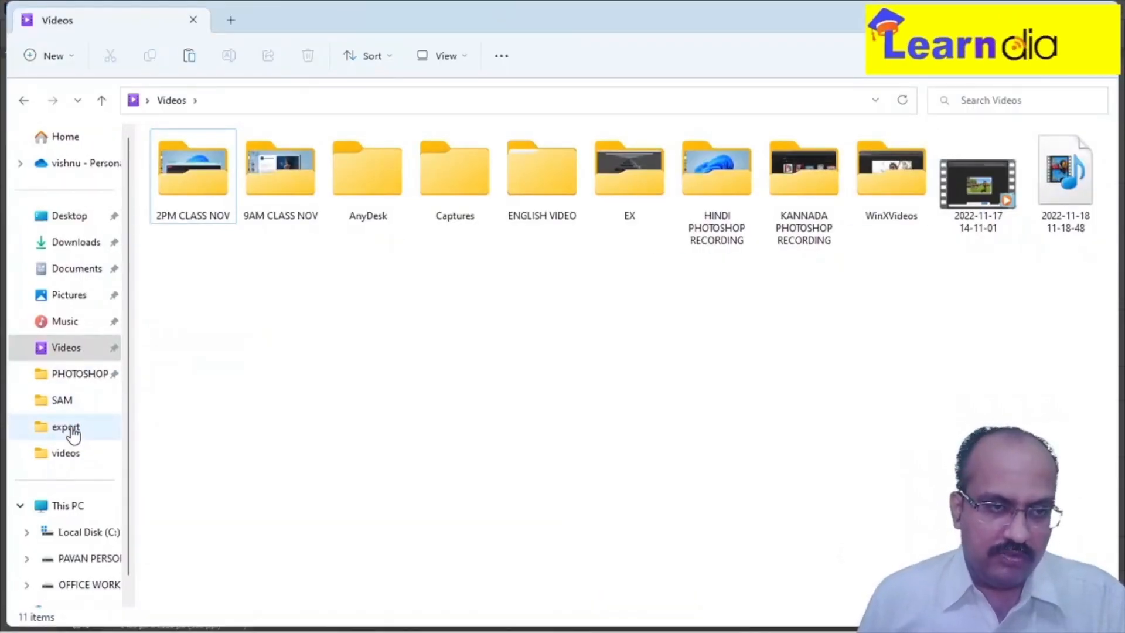
{"action": "left_click", "coordinate": [82, 385]}
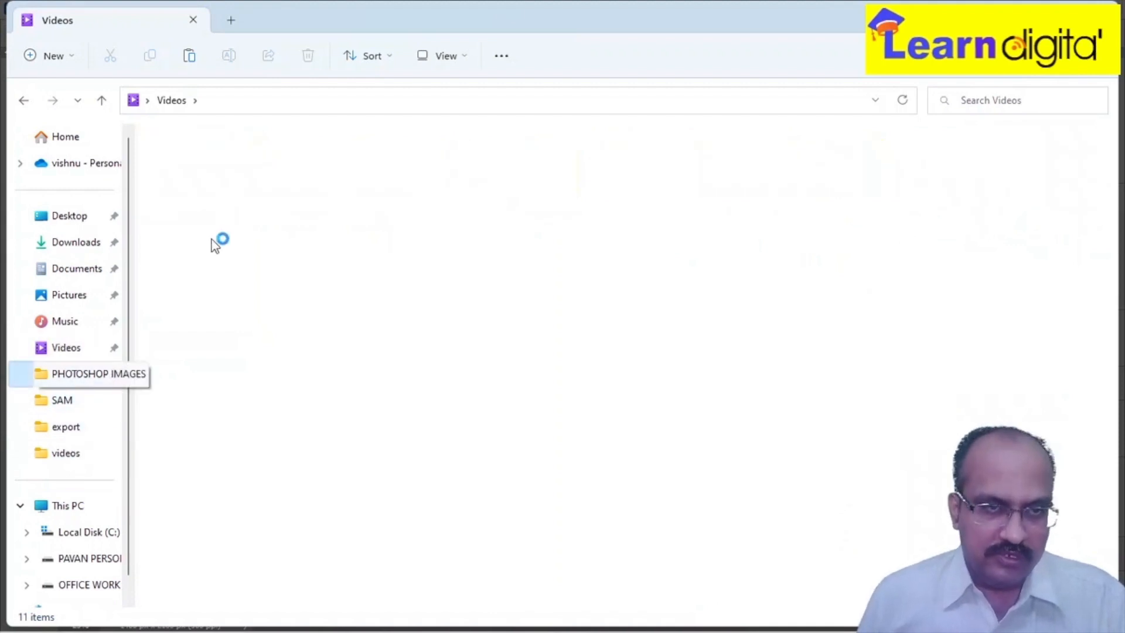
{"action": "double_click", "coordinate": [258, 176]}
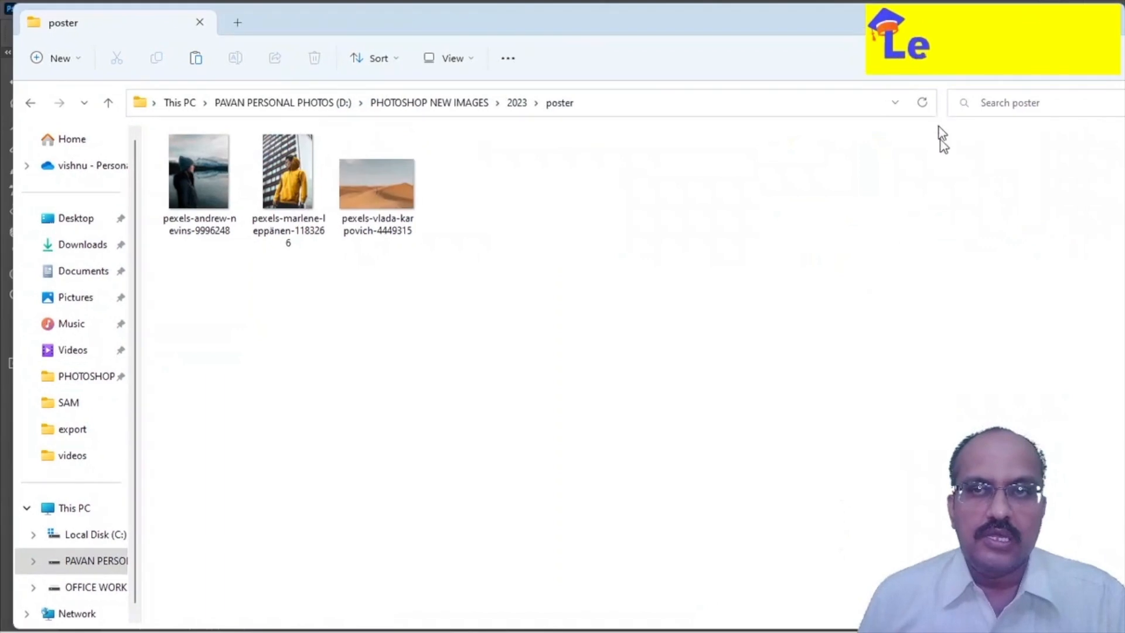
{"action": "left_click_drag", "start_coordinate": [929, 29], "coordinate": [911, 412]}
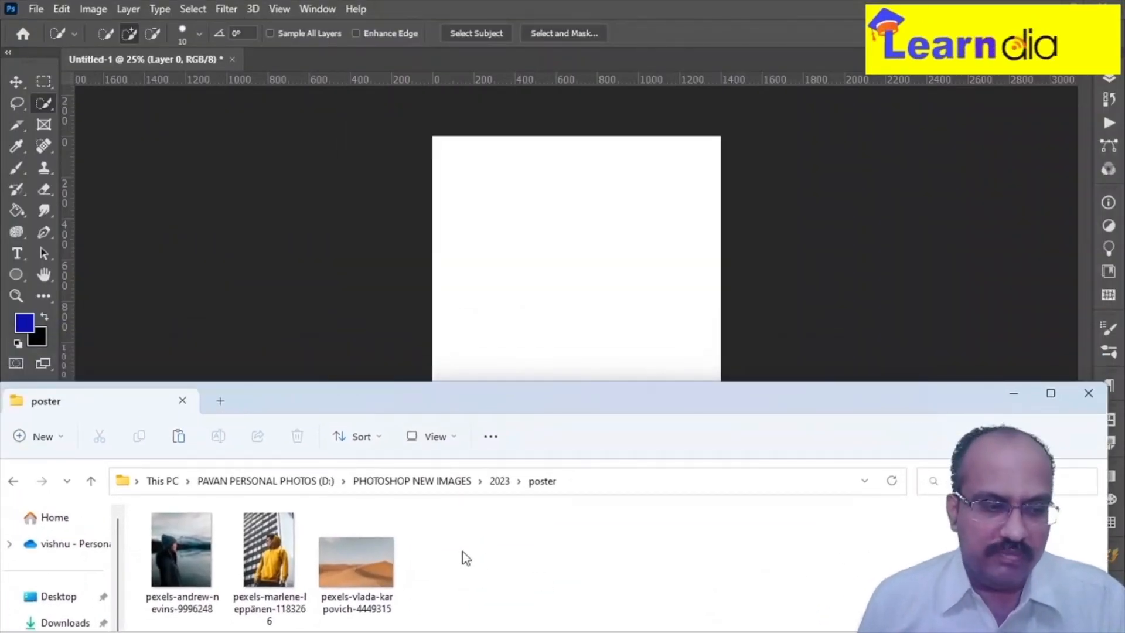
Step: Place the desert photo in the document, scaled to about 9.87% and centred horizontally with its lower edge on the canvas's bottom
{"action": "left_click_drag", "start_coordinate": [350, 572], "coordinate": [509, 309]}
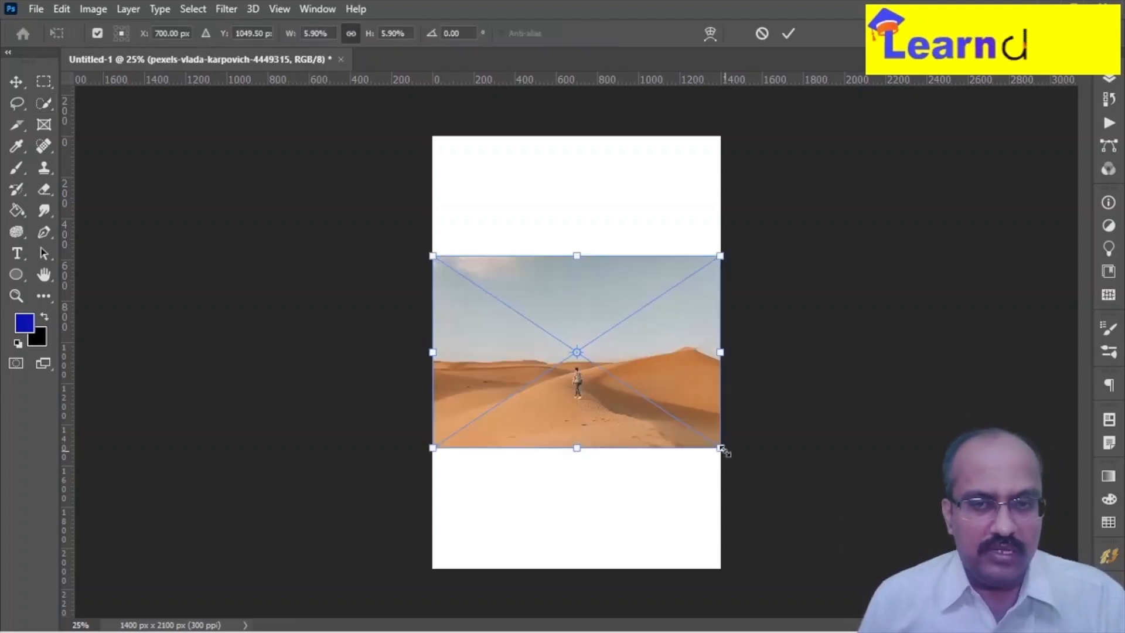
{"action": "left_click_drag", "start_coordinate": [722, 450], "coordinate": [931, 576]}
{"action": "left_click_drag", "start_coordinate": [620, 529], "coordinate": [521, 517]}
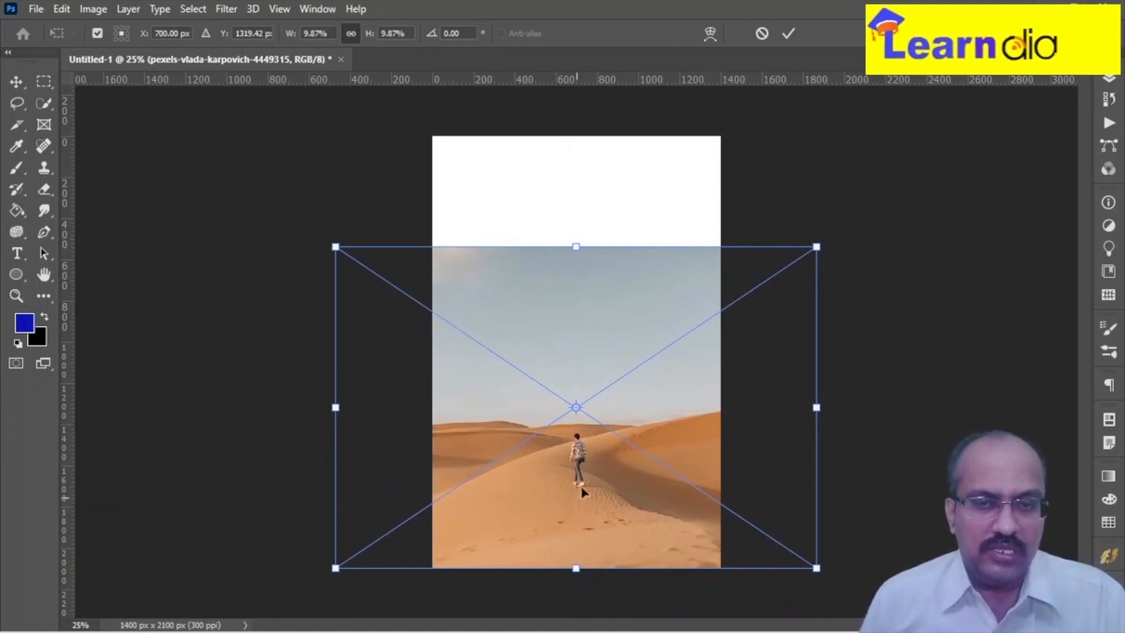
{"action": "left_click", "coordinate": [790, 33]}
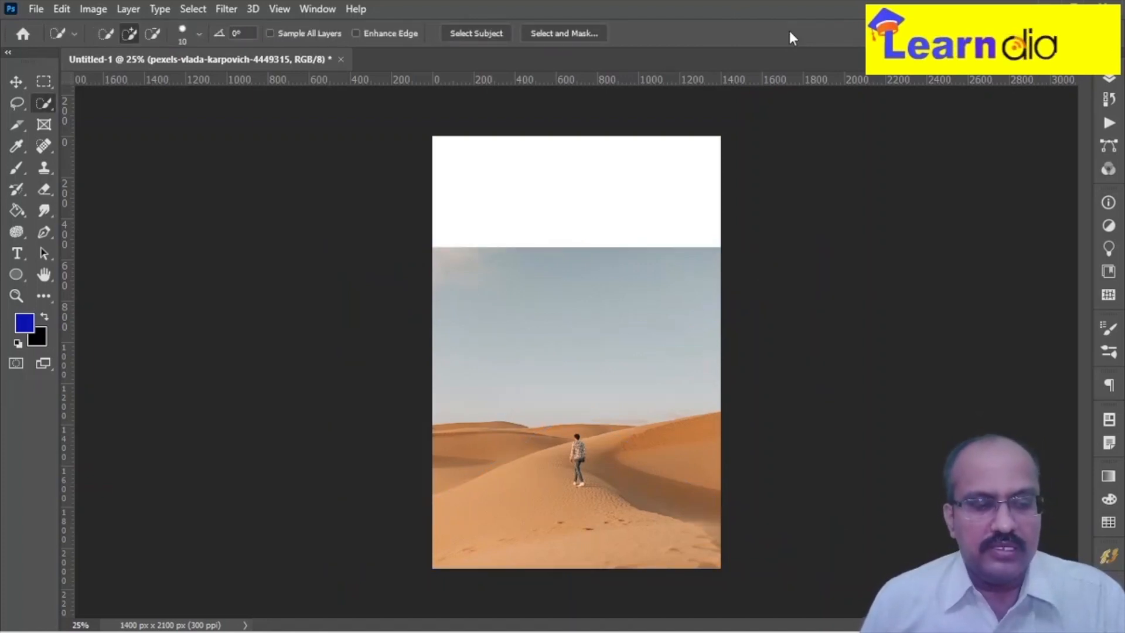
Step: Rasterize the placed desert photo layer
{"action": "left_click", "coordinate": [1109, 78]}
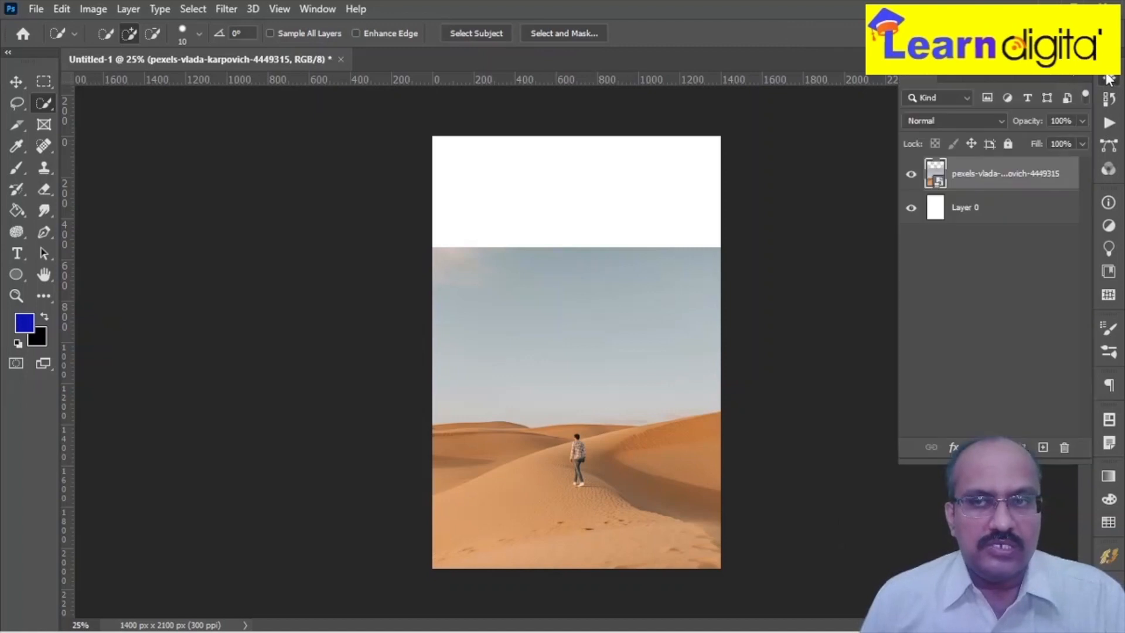
{"action": "right_click", "coordinate": [987, 175]}
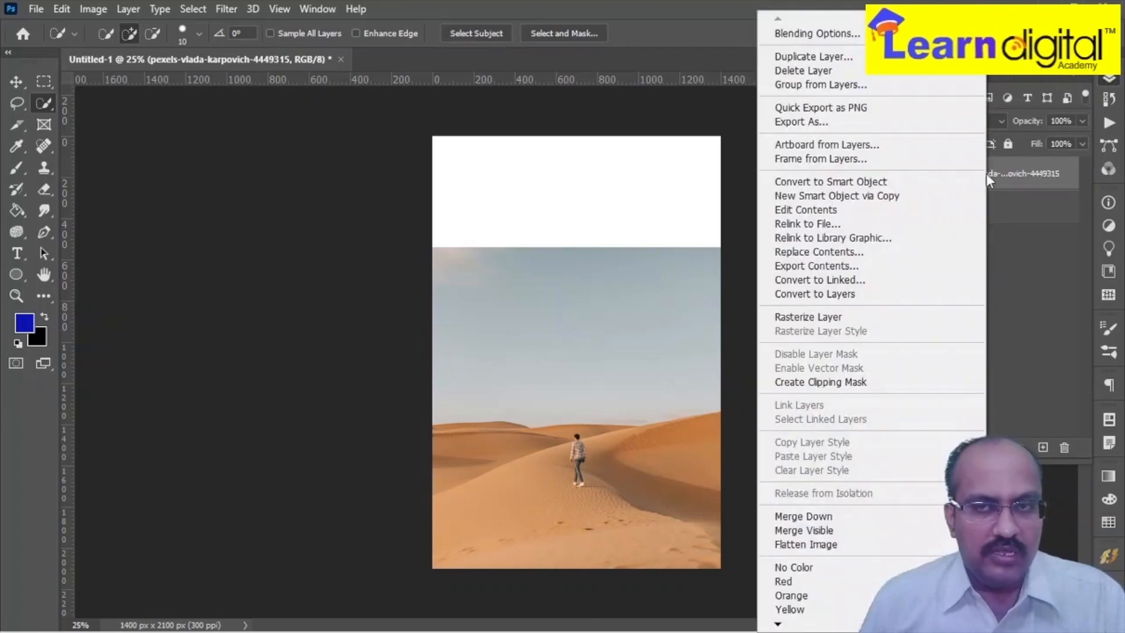
{"action": "left_click", "coordinate": [840, 317]}
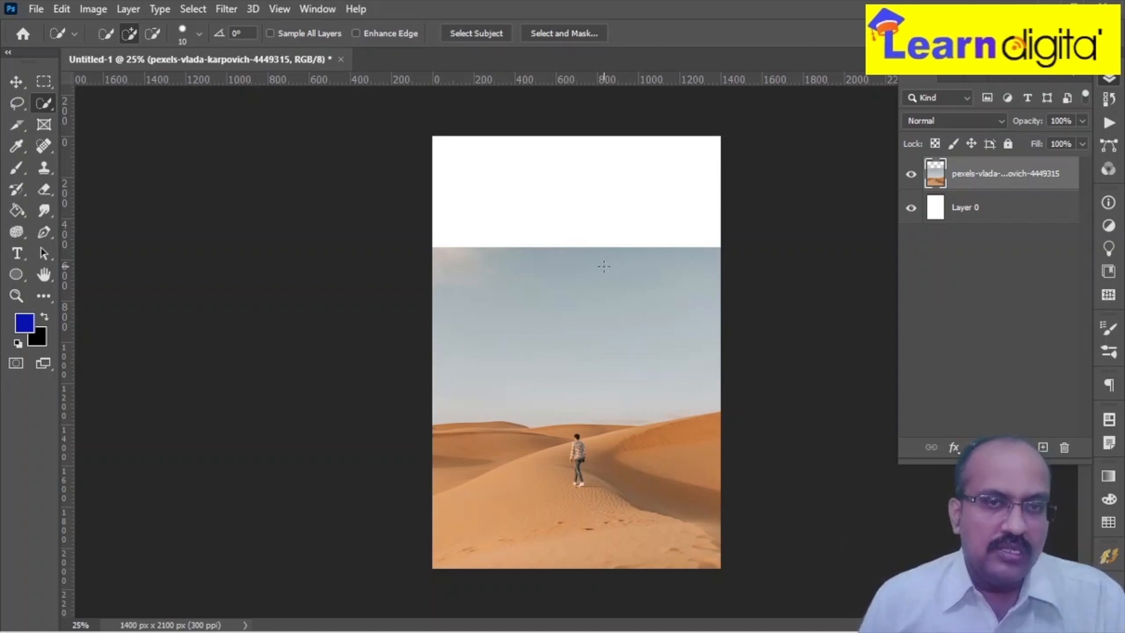
Step: Select the blank area above the desert photo with the Rectangular Marquee, slightly overlapping the sky's upper edge
{"action": "right_click", "coordinate": [38, 80]}
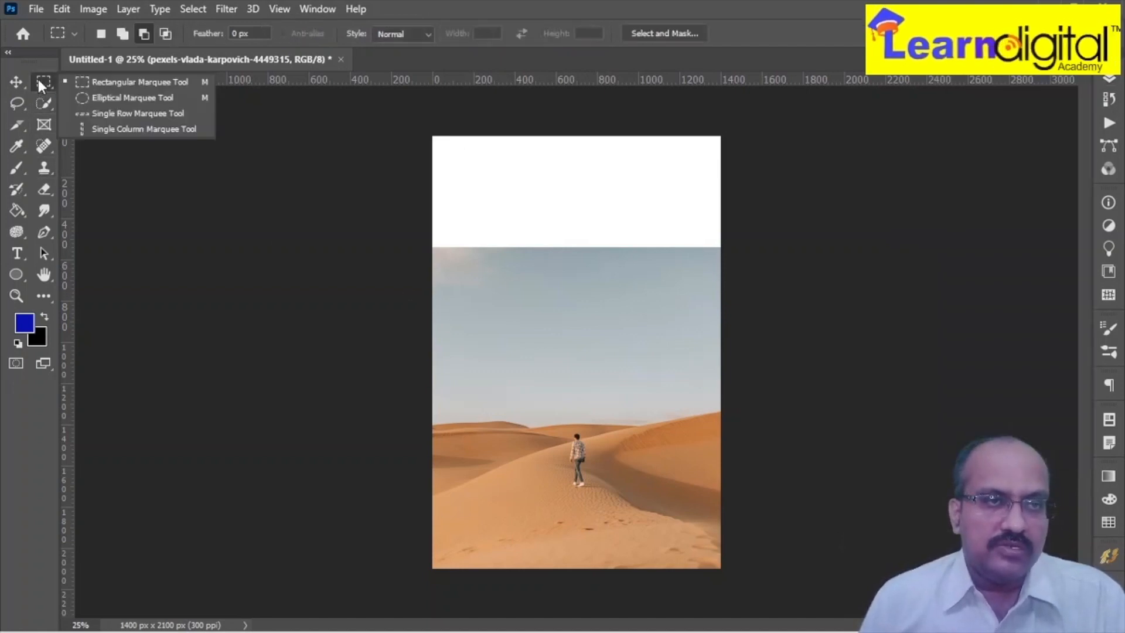
{"action": "left_click", "coordinate": [93, 80]}
{"action": "left_click_drag", "start_coordinate": [431, 137], "coordinate": [734, 256]}
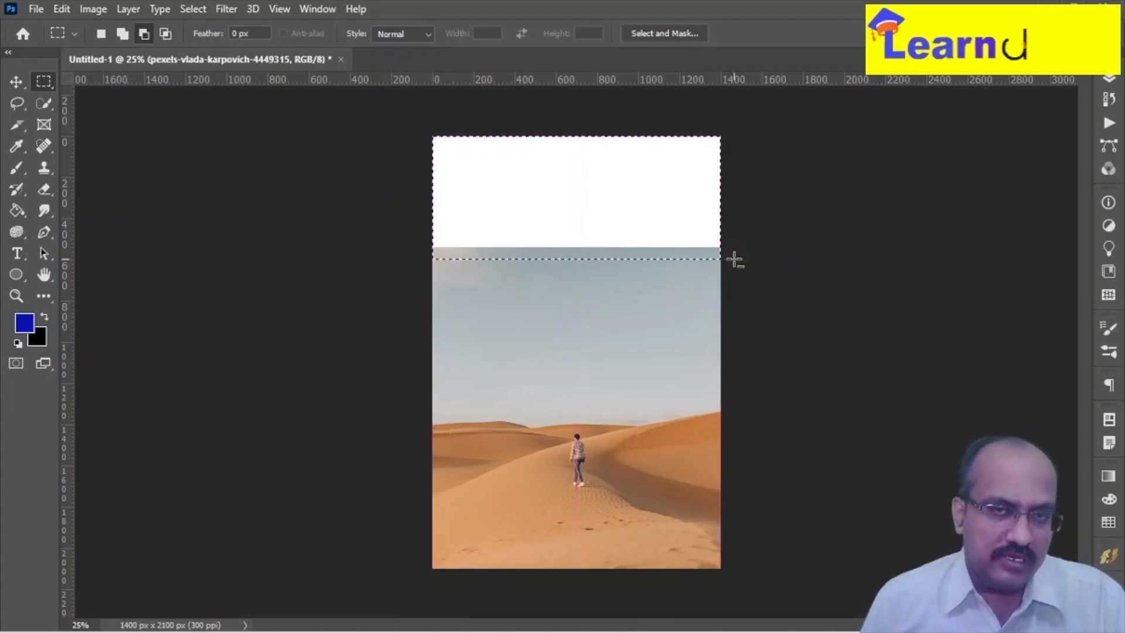
Step: Fill the selected area using Content-Aware with Color Adaptation, Normal mode and 100% opacity, and deselect it
{"action": "right_click", "coordinate": [537, 209]}
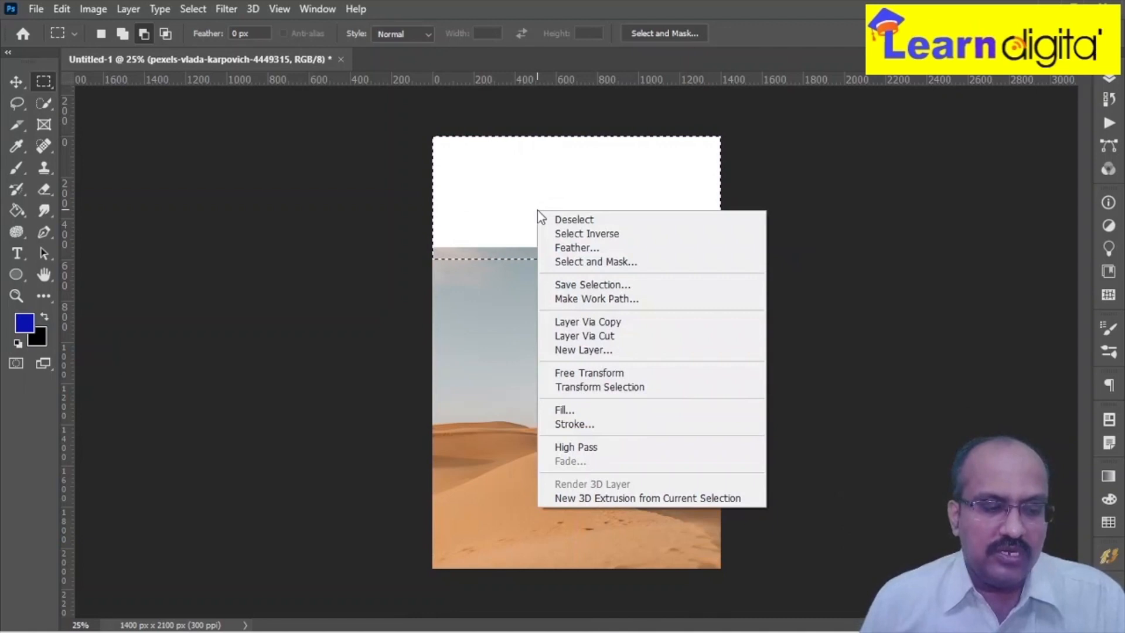
{"action": "left_click", "coordinate": [591, 412]}
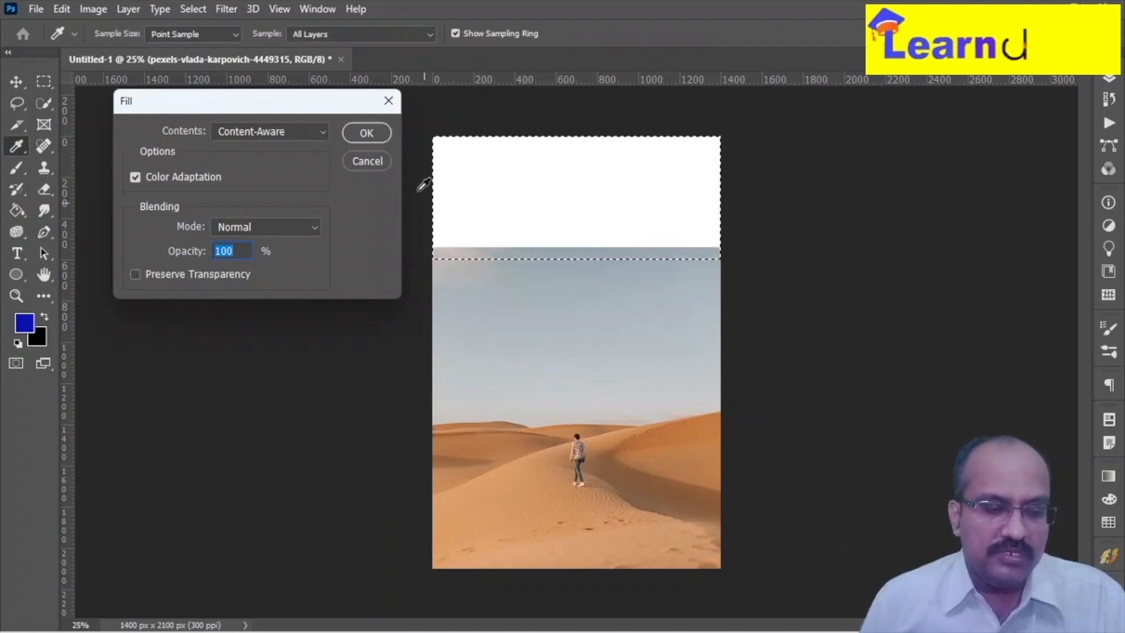
{"action": "left_click", "coordinate": [366, 128]}
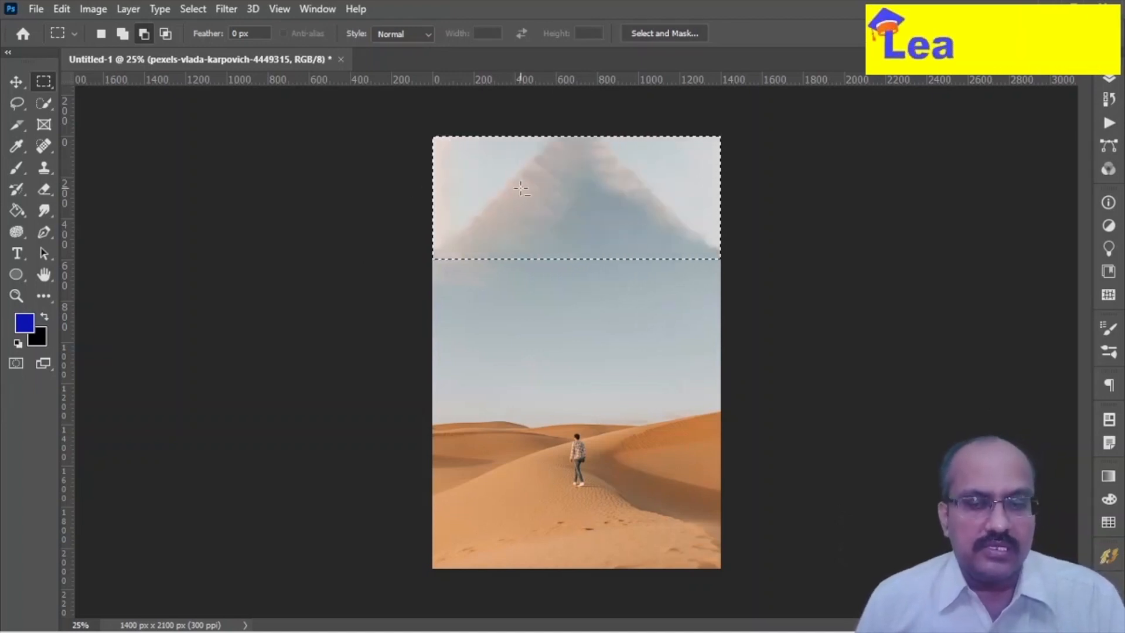
{"action": "left_click", "coordinate": [191, 9]}
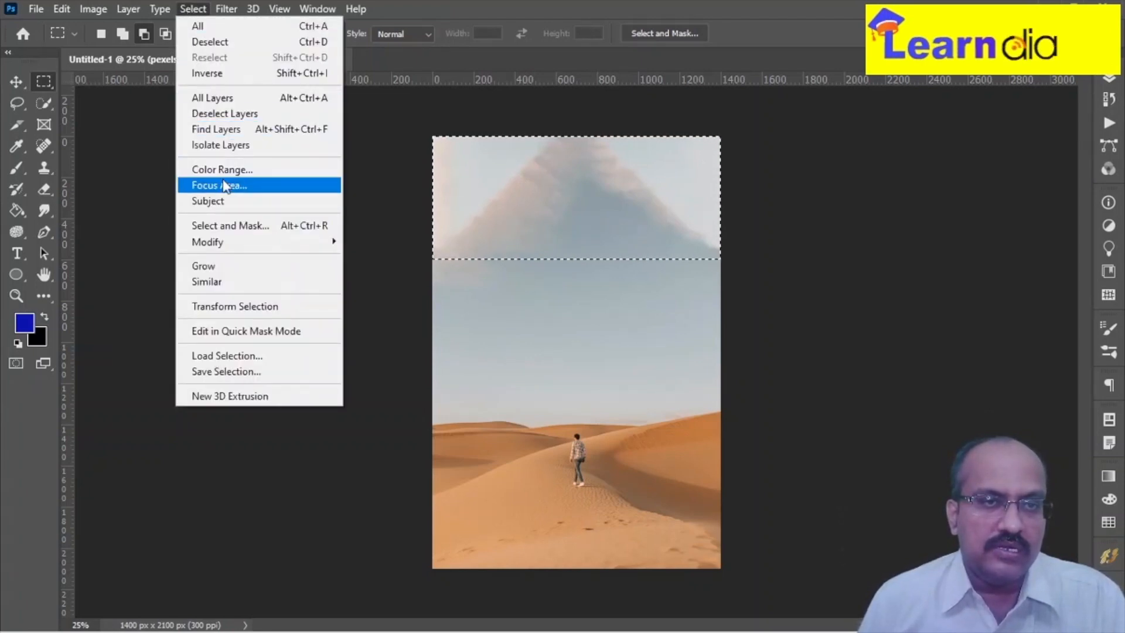
{"action": "left_click", "coordinate": [245, 42]}
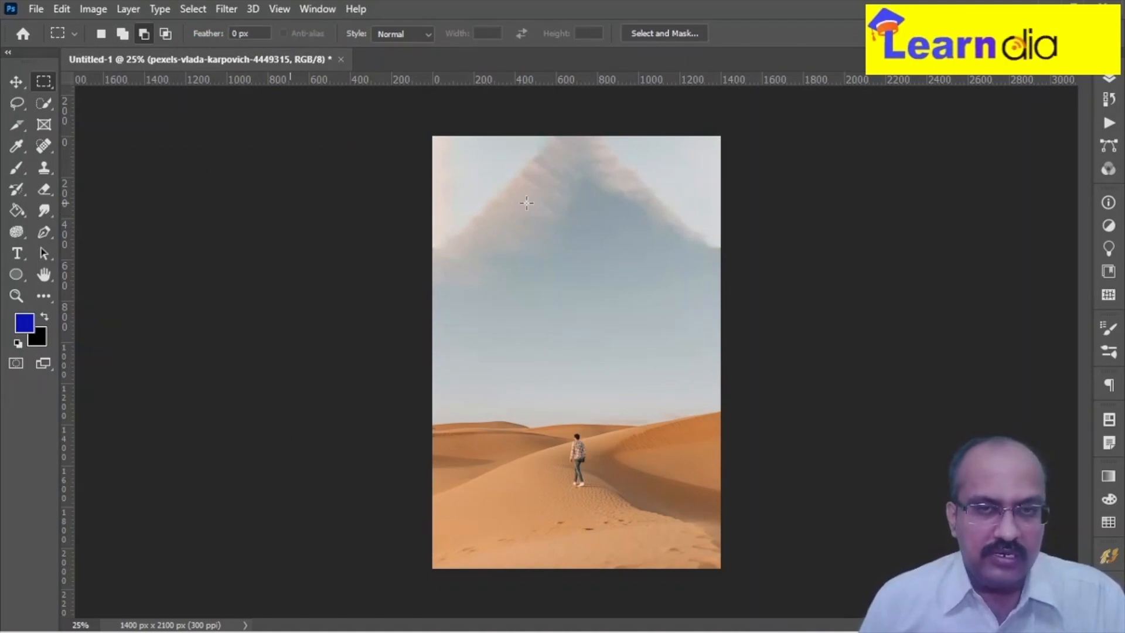
Step: Add a Brightness/Contrast adjustment layer above the desert photo with contrast set to 100
{"action": "left_click", "coordinate": [1107, 83]}
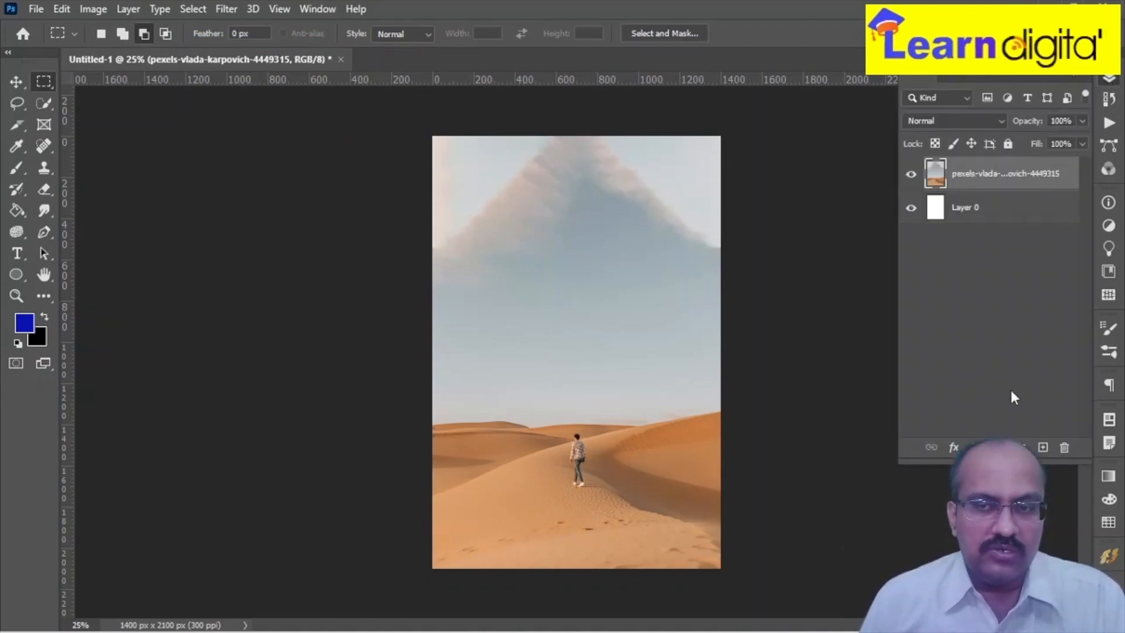
{"action": "left_click", "coordinate": [998, 447]}
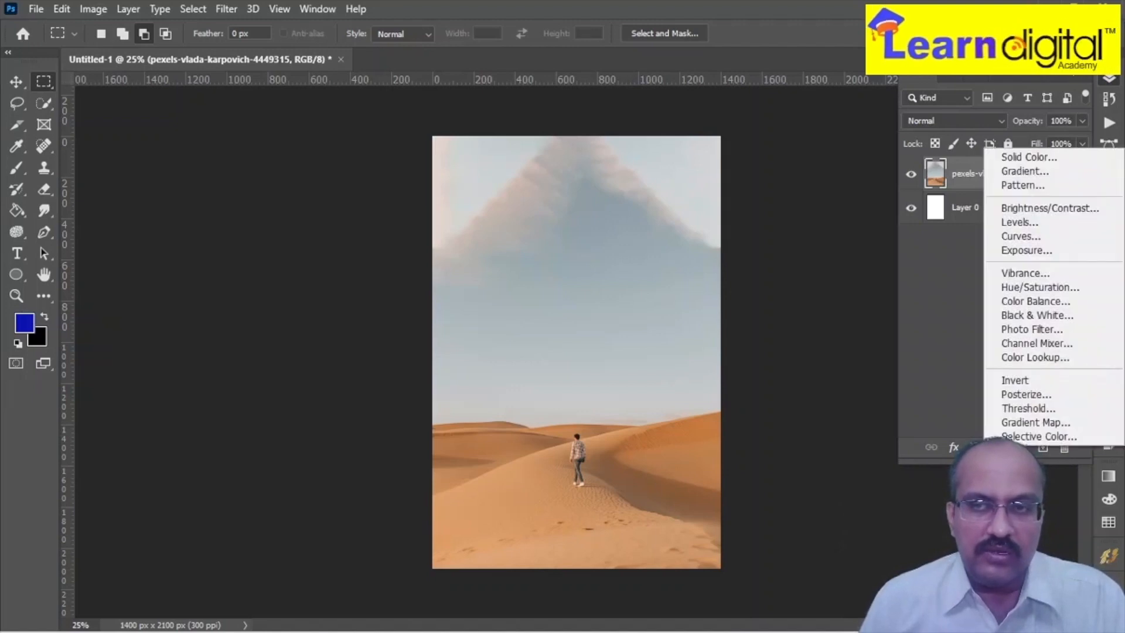
{"action": "left_click", "coordinate": [1032, 208]}
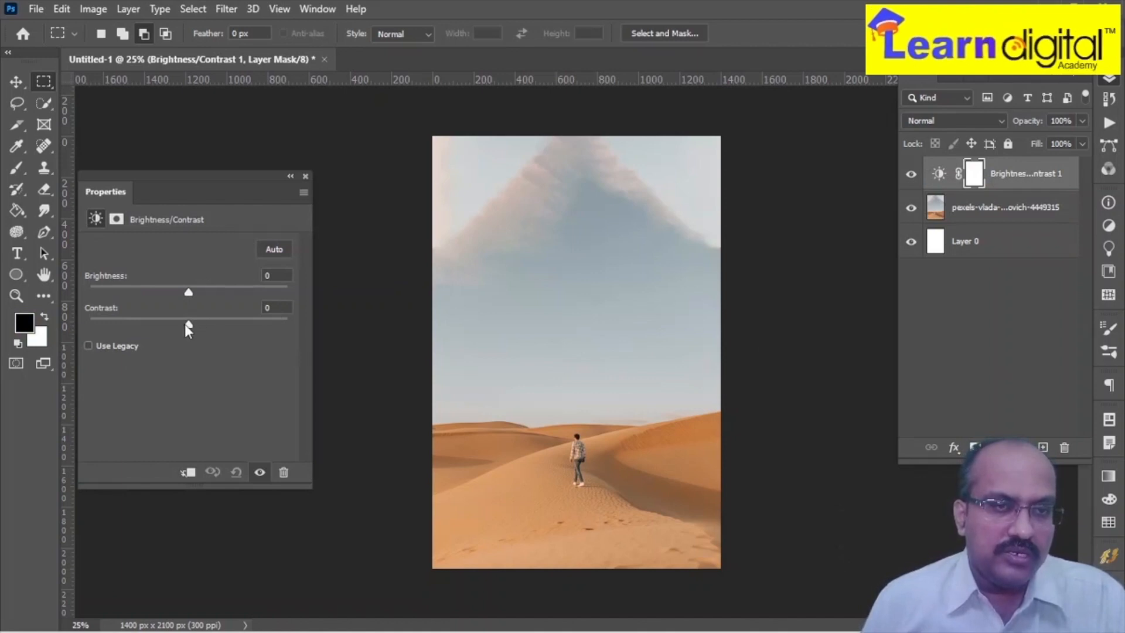
{"action": "left_click_drag", "start_coordinate": [188, 324], "coordinate": [288, 325]}
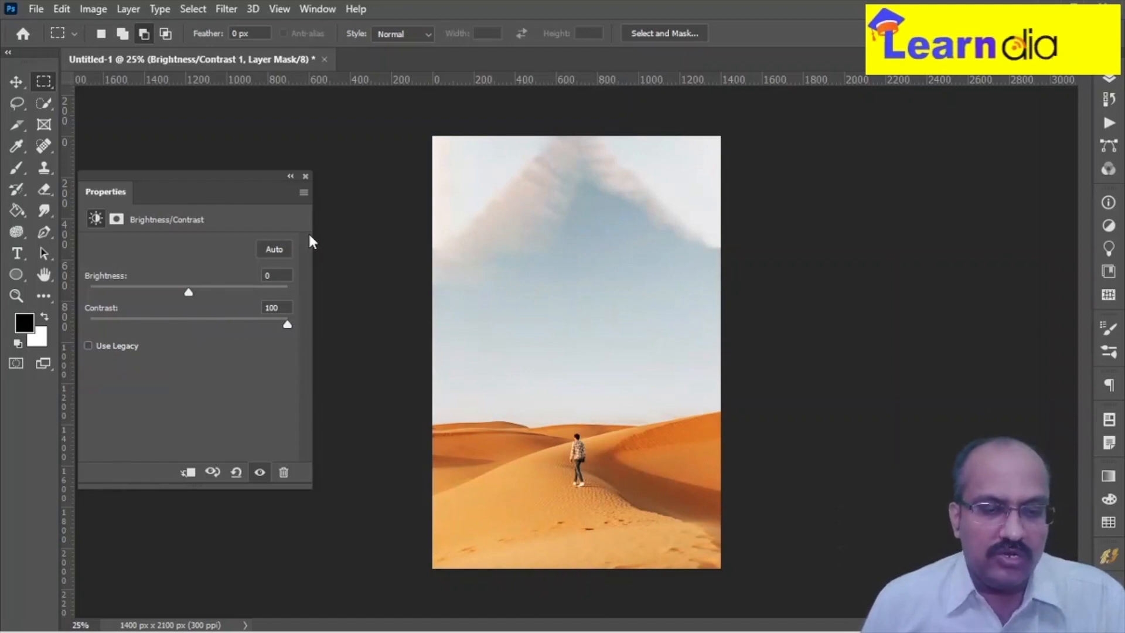
{"action": "left_click", "coordinate": [303, 176]}
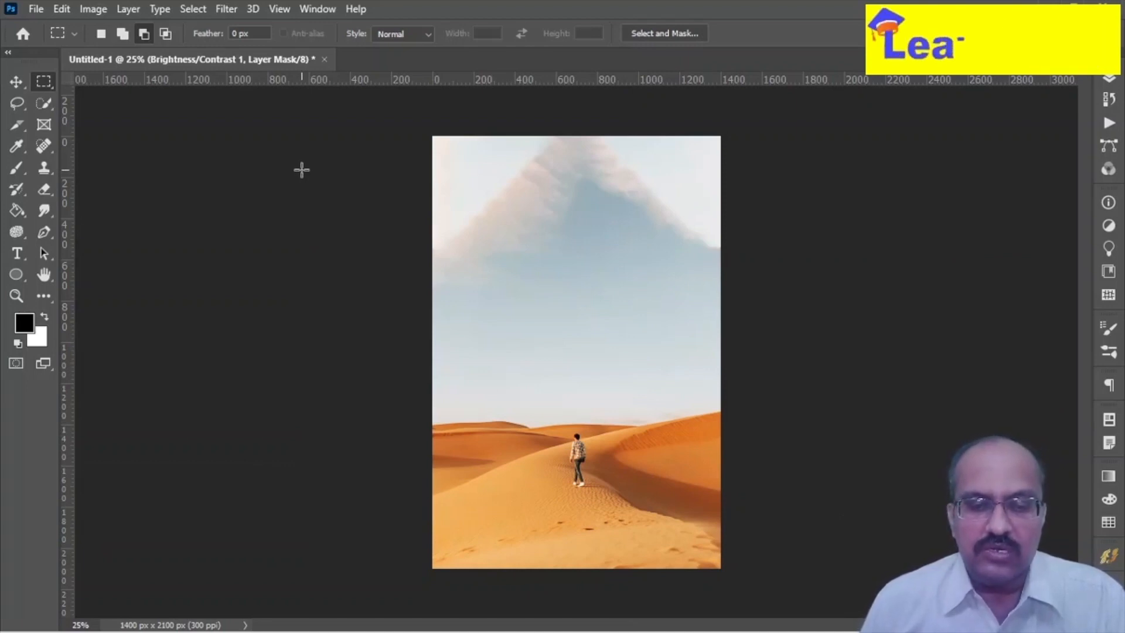
Step: Add a Hue/Saturation adjustment layer above the Brightness/Contrast layer with saturation set to -50
{"action": "left_click", "coordinate": [1111, 78]}
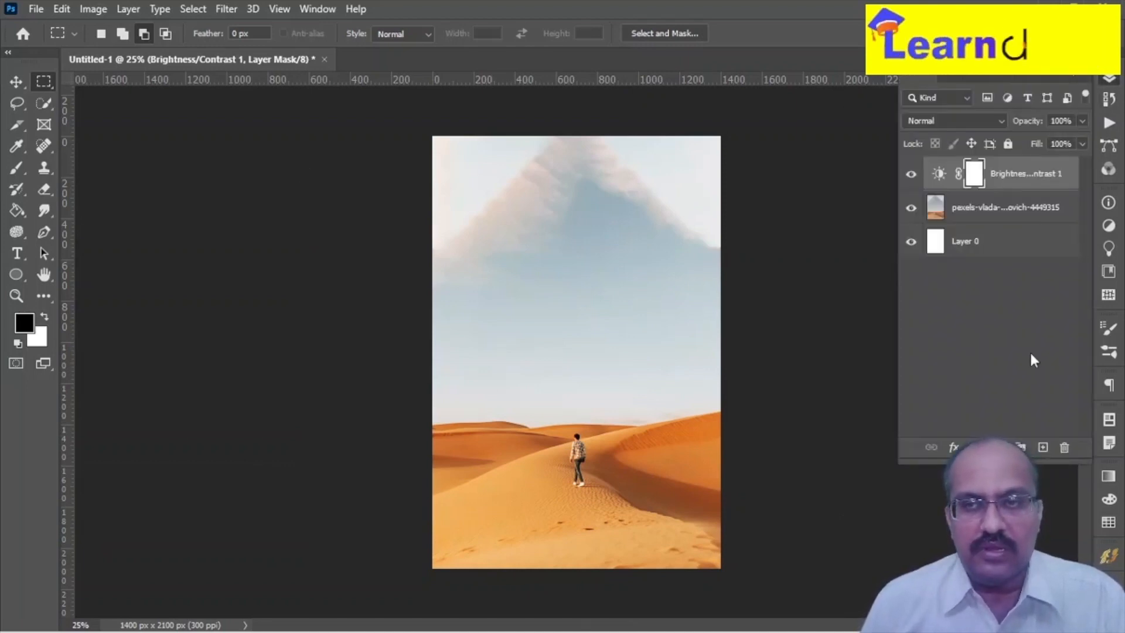
{"action": "left_click", "coordinate": [1020, 447]}
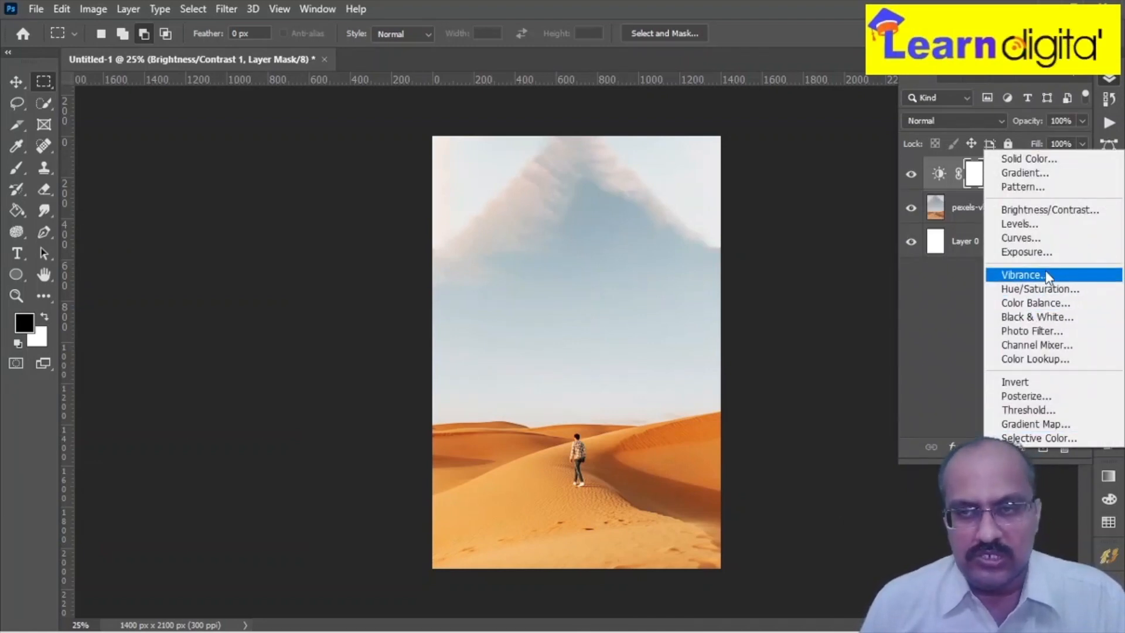
{"action": "left_click", "coordinate": [1041, 288]}
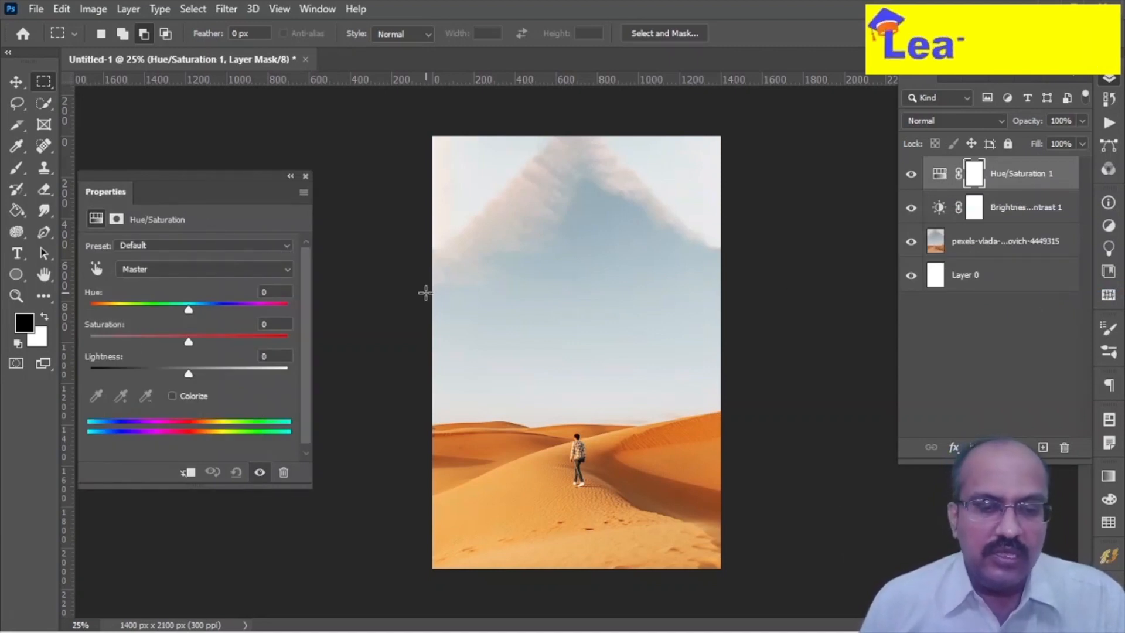
{"action": "left_click", "coordinate": [276, 327]}
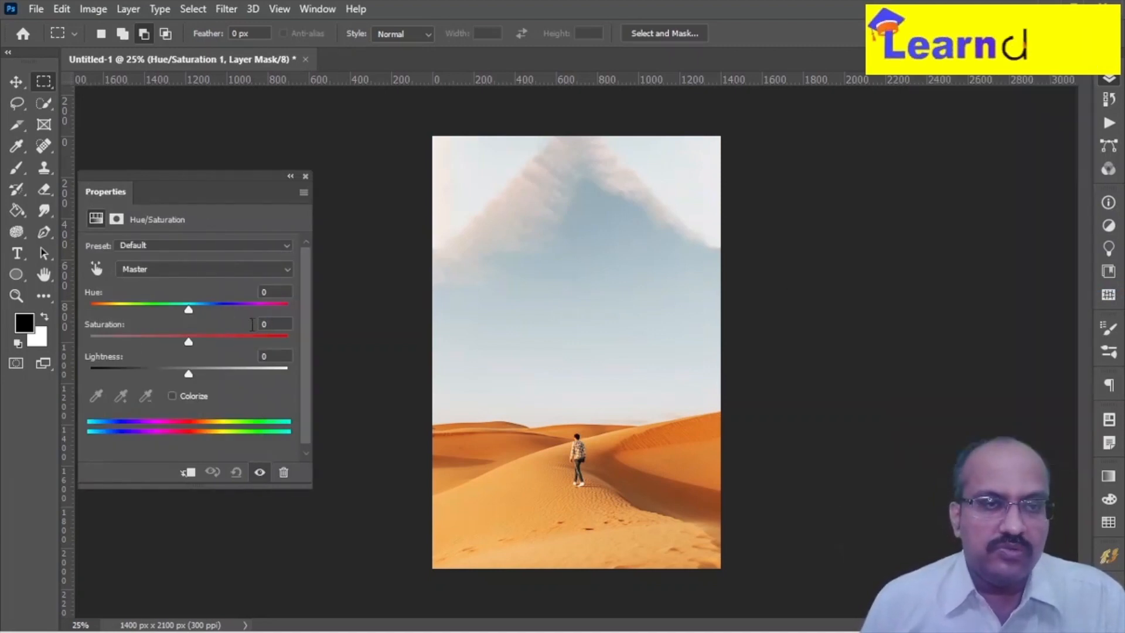
{"action": "type", "text": "-50"}
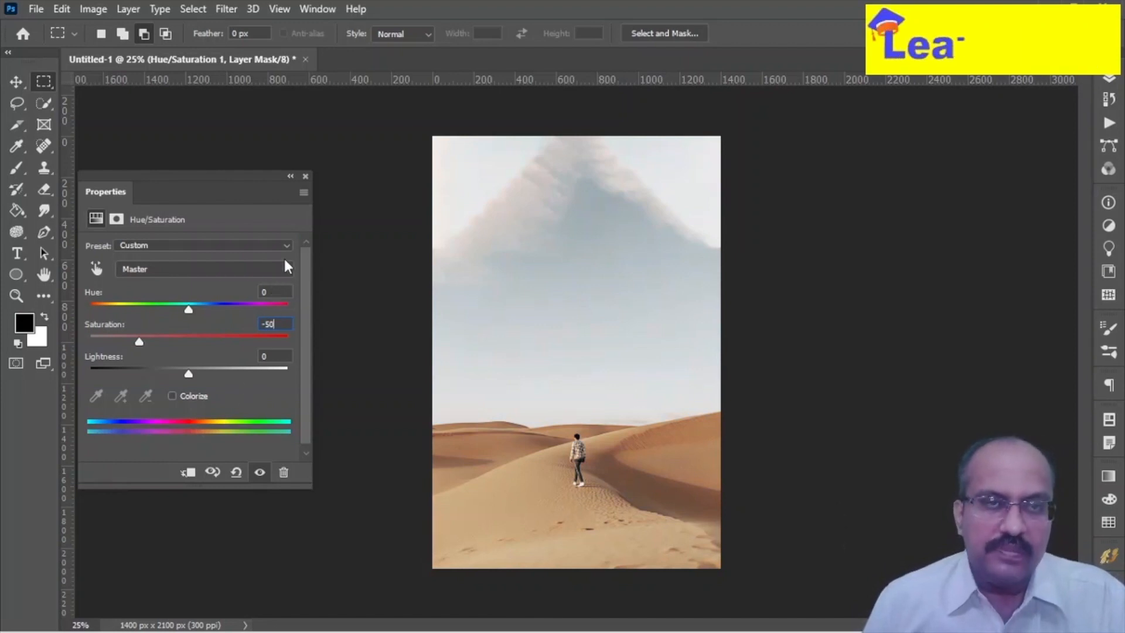
{"action": "left_click", "coordinate": [305, 175]}
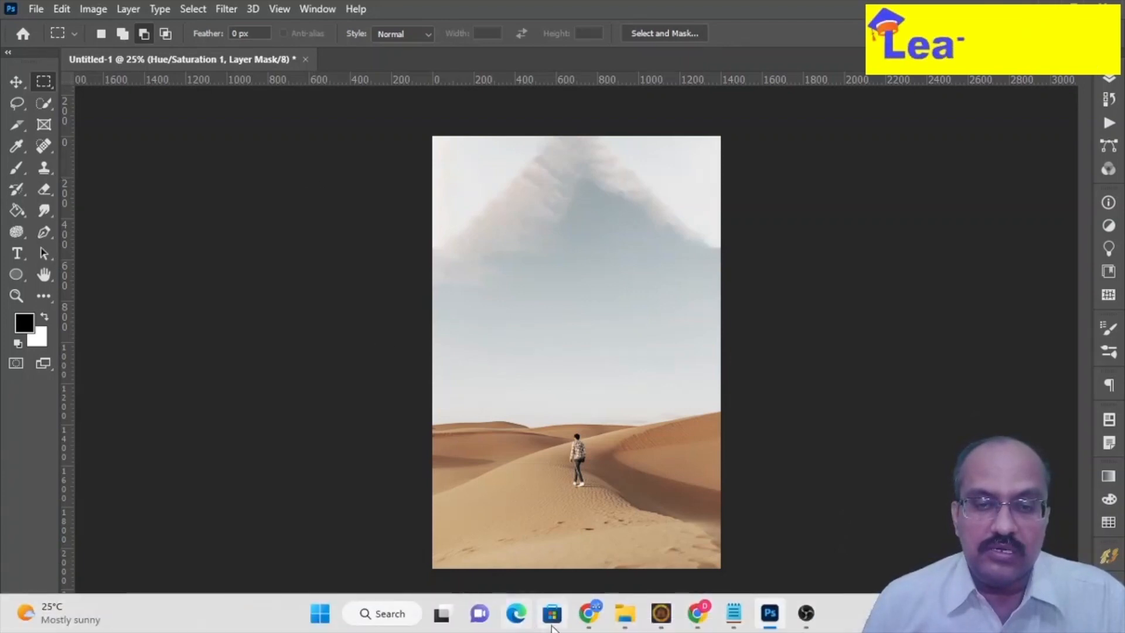
Step: Place the photo of the man in the yellow hoodie from the poster folder and shift it toward the canvas's upper left
{"action": "left_click", "coordinate": [613, 627]}
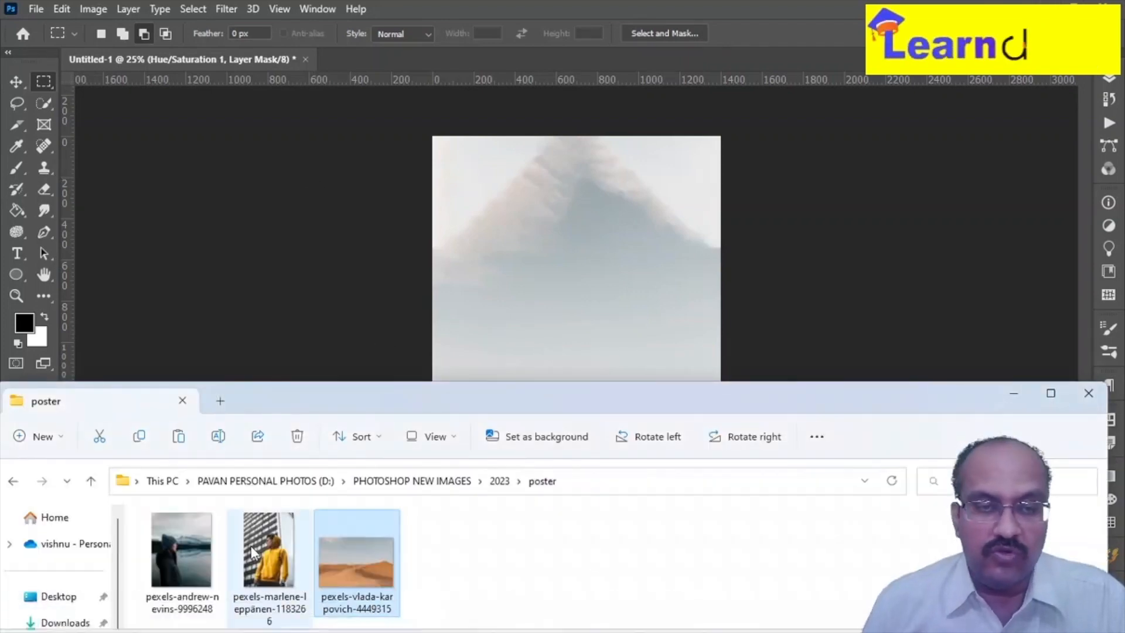
{"action": "left_click_drag", "start_coordinate": [267, 553], "coordinate": [475, 253]}
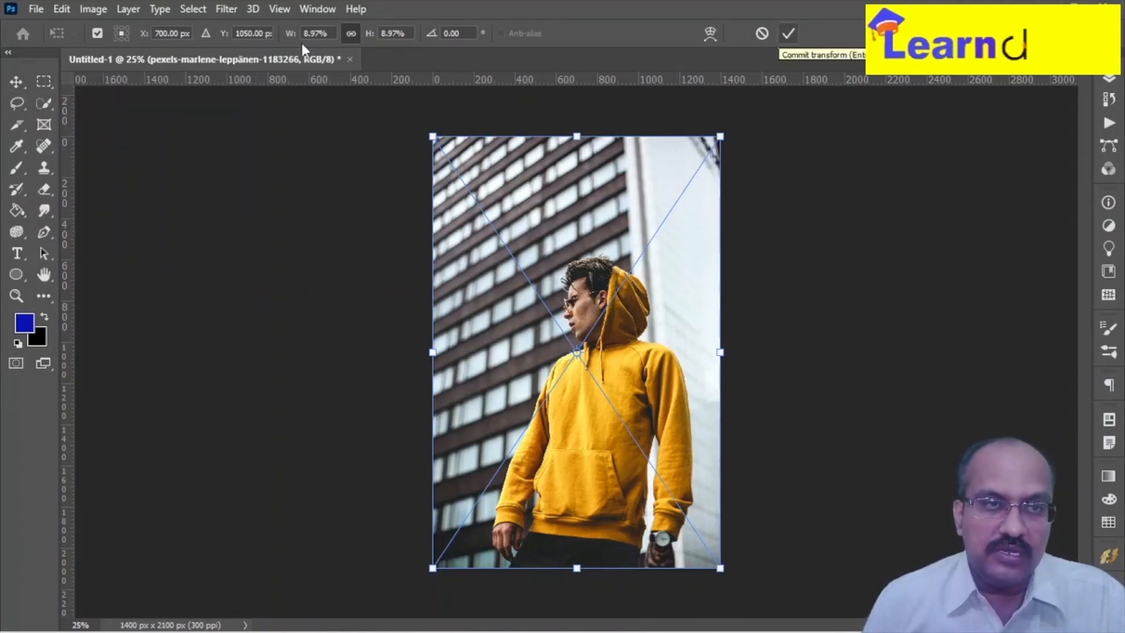
{"action": "left_click", "coordinate": [17, 82]}
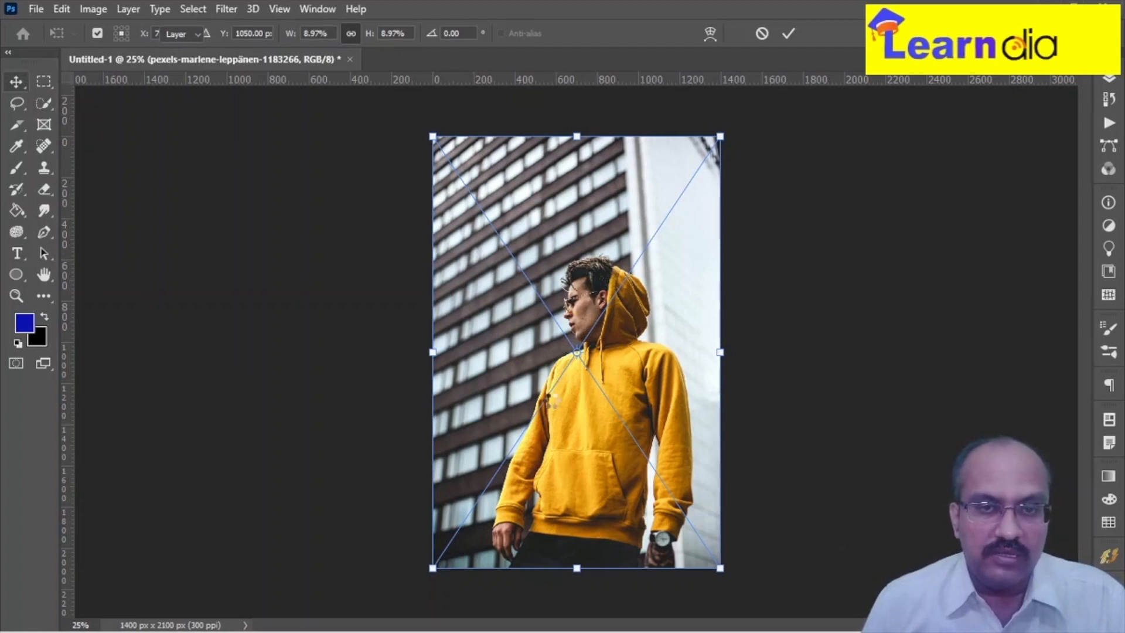
{"action": "key", "text": "Return"}
{"action": "left_click_drag", "start_coordinate": [582, 417], "coordinate": [530, 288]}
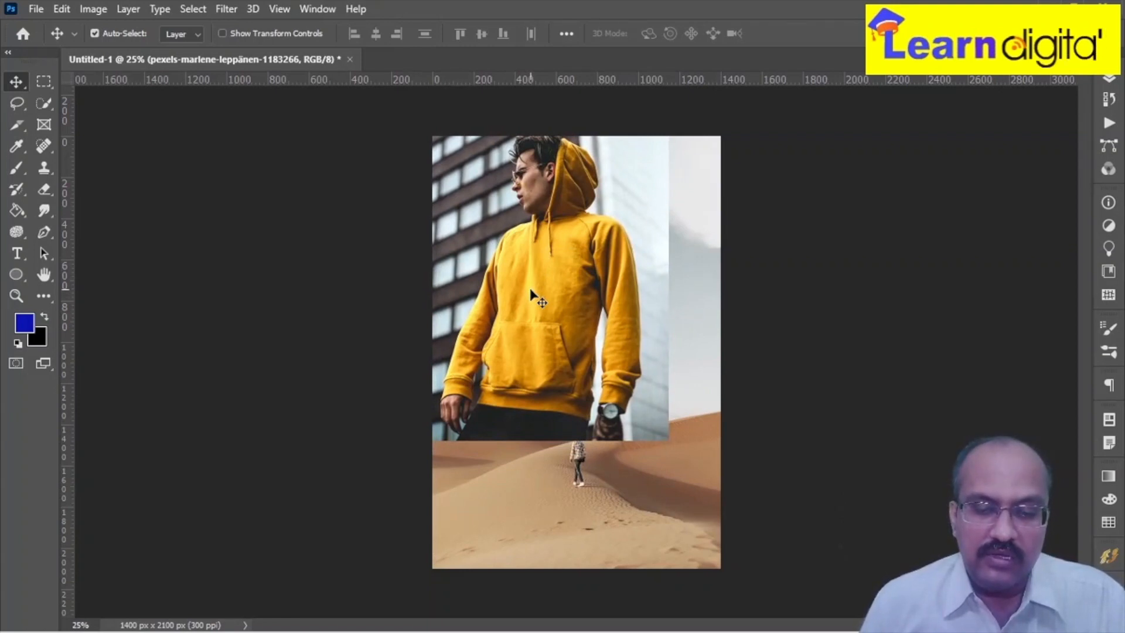
Step: Rasterize the yellow hoodie photo layer
{"action": "left_click", "coordinate": [1112, 80]}
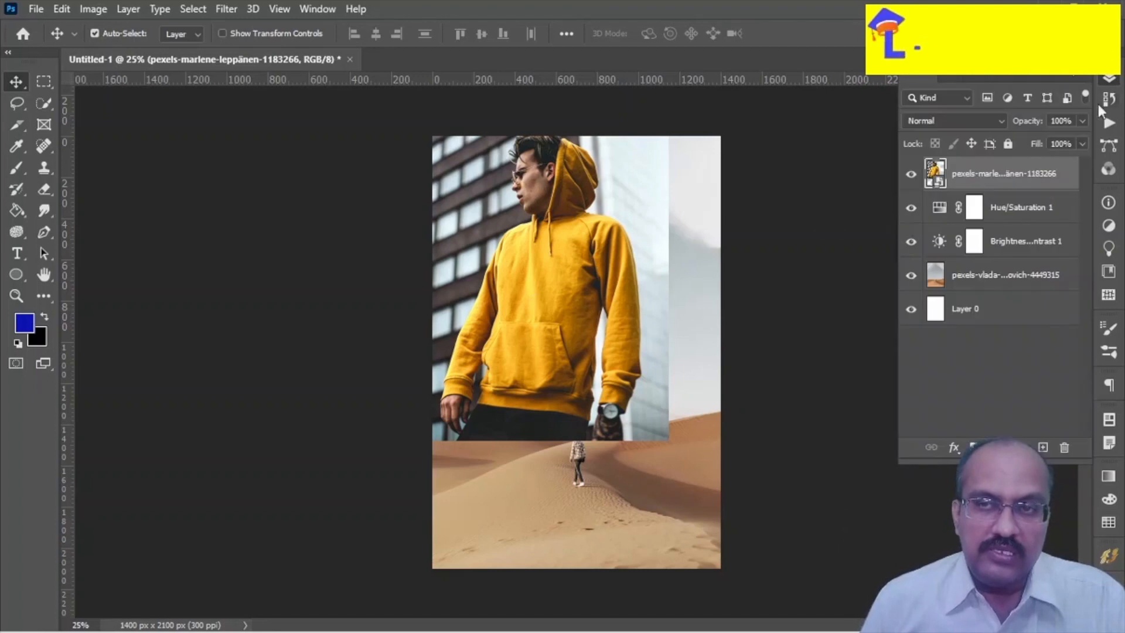
{"action": "right_click", "coordinate": [982, 175]}
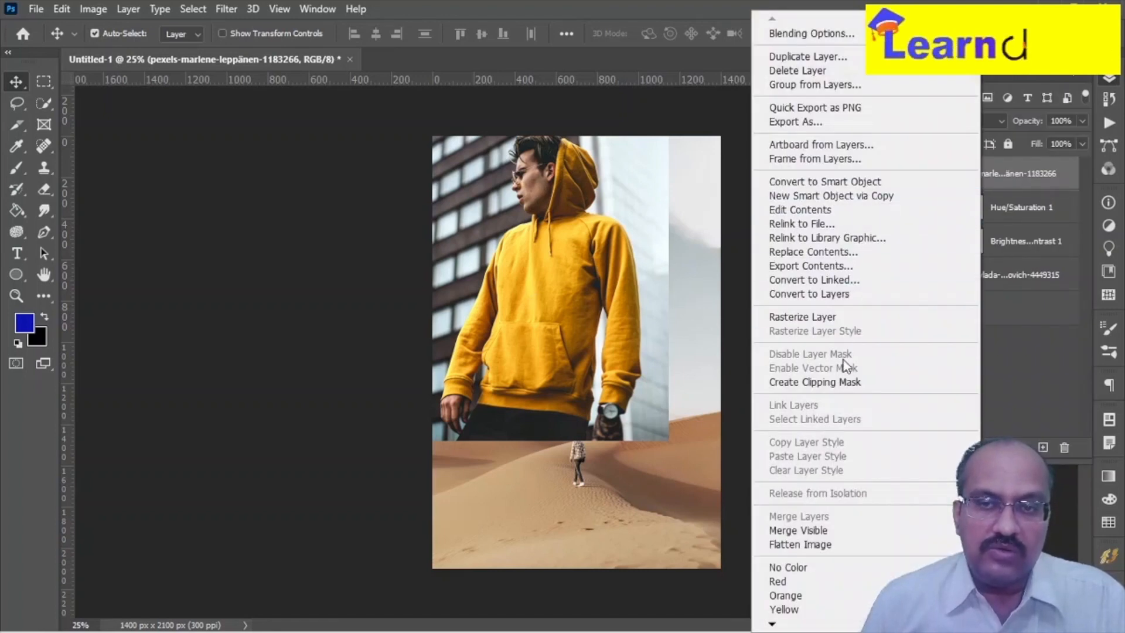
{"action": "left_click", "coordinate": [825, 321]}
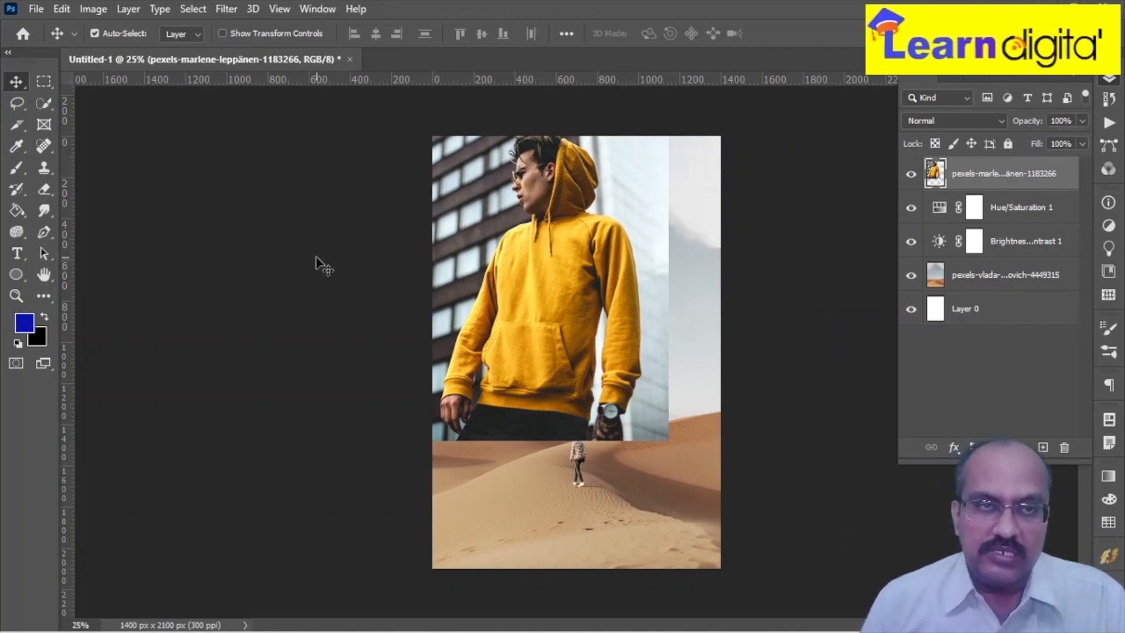
Step: Select the man with the Object Selection tool in Lasso mode and mask out the building background around him
{"action": "left_click", "coordinate": [44, 103]}
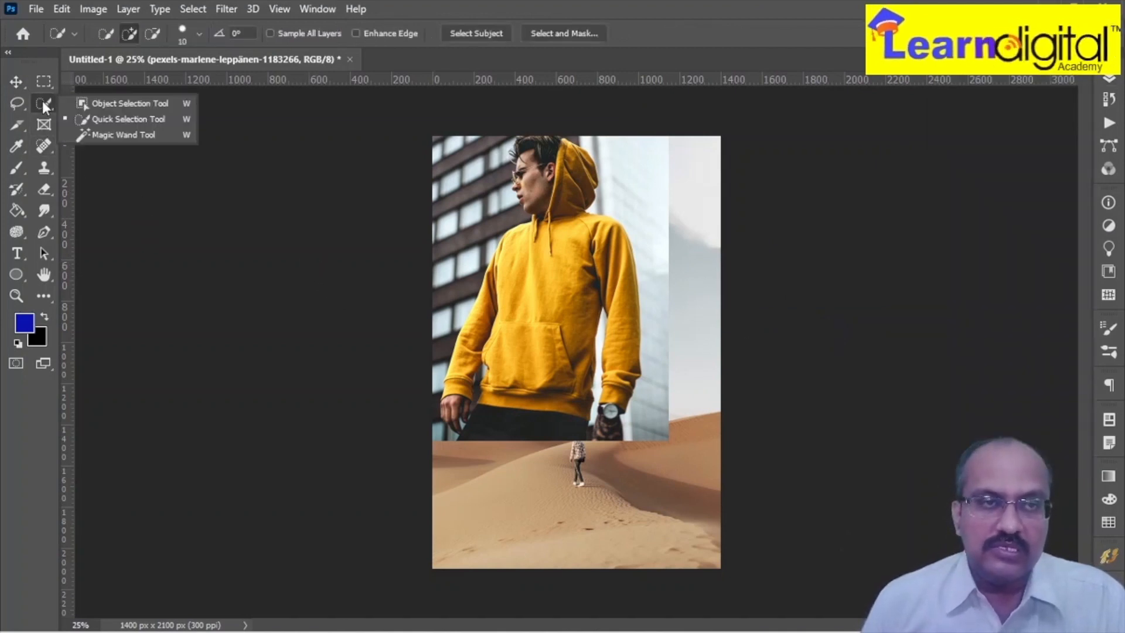
{"action": "left_click", "coordinate": [88, 104]}
{"action": "mouse_move", "coordinate": [614, 165]}
{"action": "left_mouse_down"}
{"action": "mouse_move", "coordinate": [543, 129]}
{"action": "mouse_move", "coordinate": [489, 140]}
{"action": "mouse_move", "coordinate": [409, 310]}
{"action": "mouse_move", "coordinate": [414, 425]}
{"action": "mouse_move", "coordinate": [487, 467]}
{"action": "left_mouse_up"}
{"action": "left_click_drag", "start_coordinate": [654, 362], "coordinate": [614, 168]}
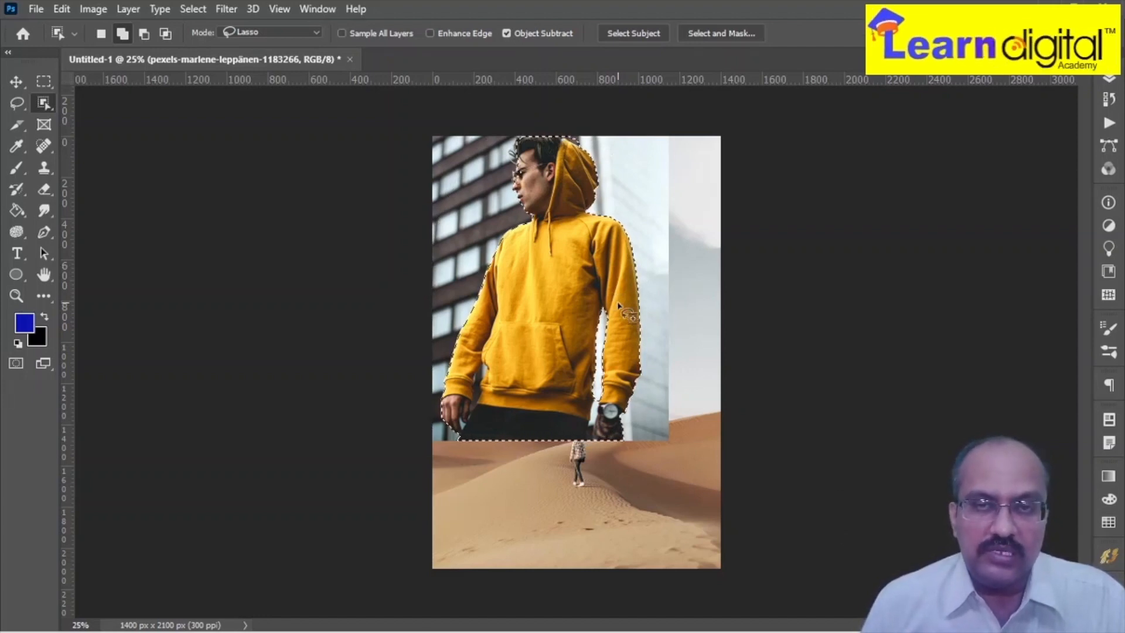
{"action": "left_click", "coordinate": [1111, 80]}
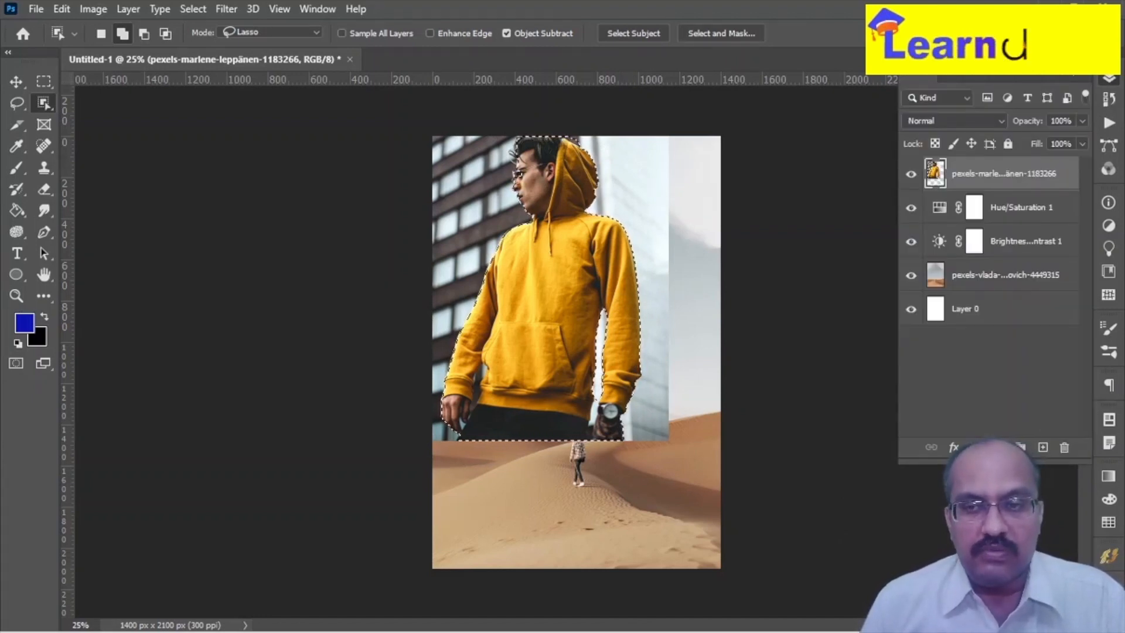
{"action": "left_click", "coordinate": [975, 447]}
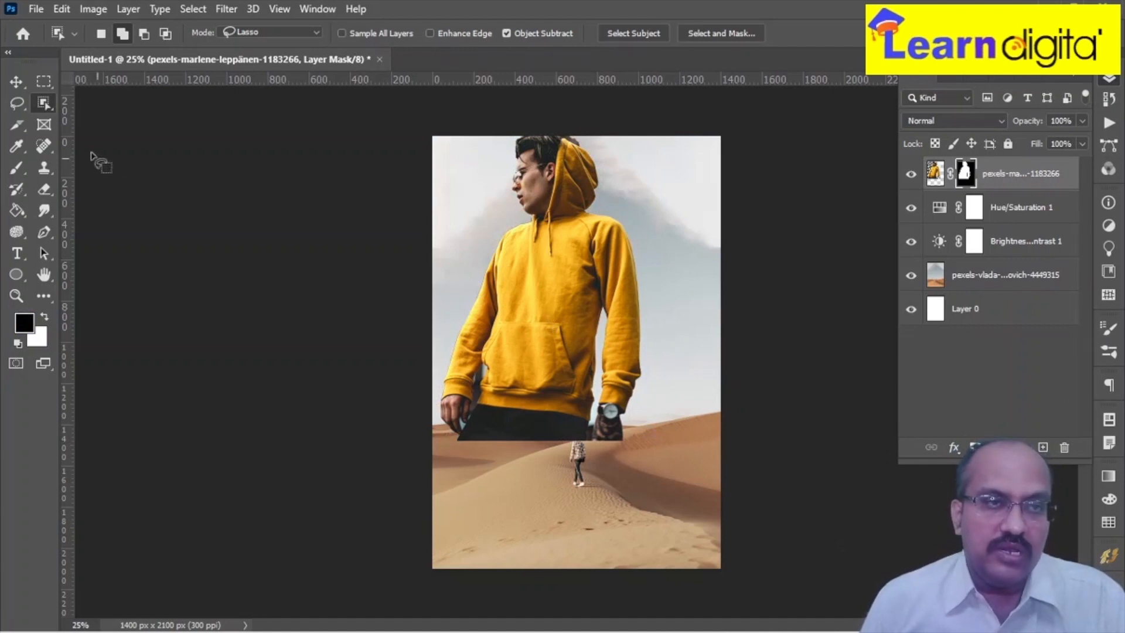
Step: Scale the masked man down proportionally to about 84% and position him in the sky above the dunes
{"action": "left_click", "coordinate": [15, 82]}
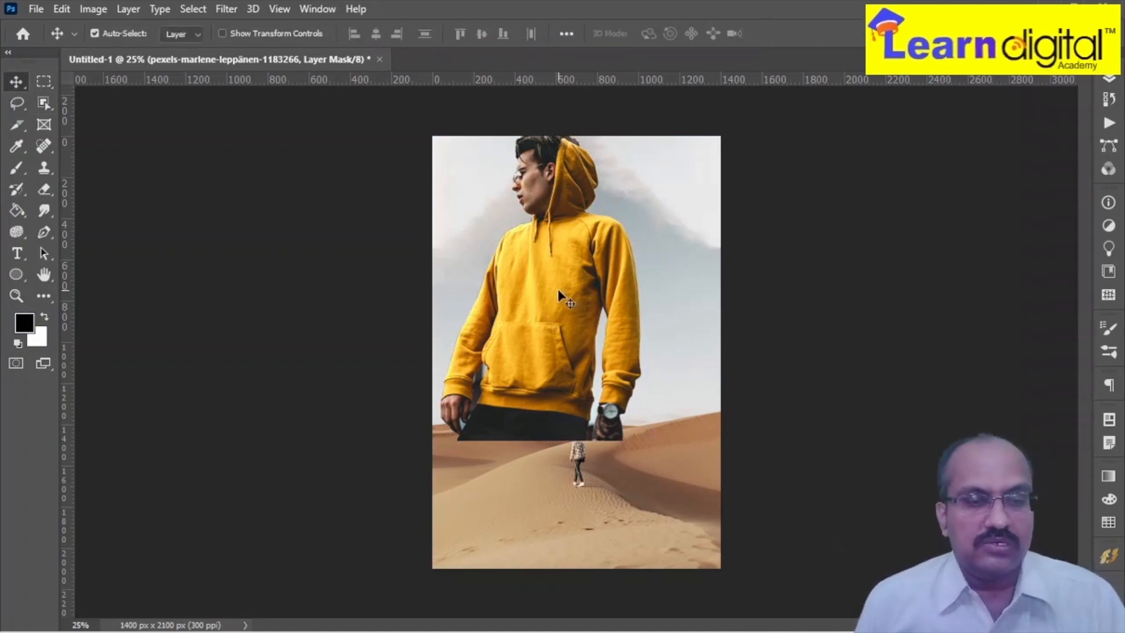
{"action": "left_click", "coordinate": [62, 9]}
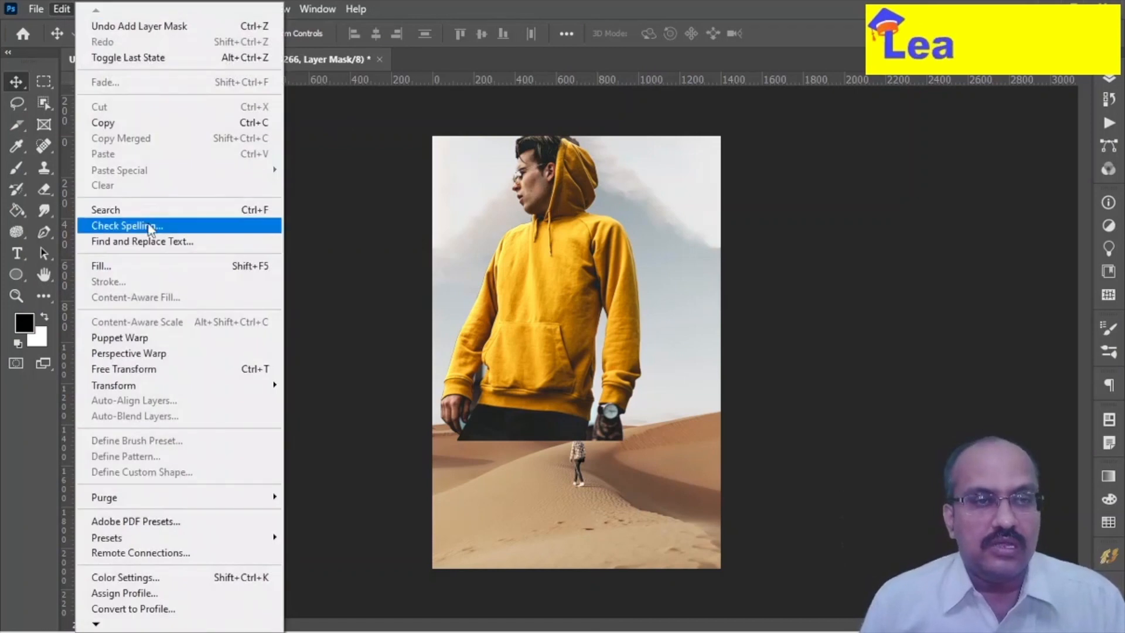
{"action": "left_click", "coordinate": [167, 368]}
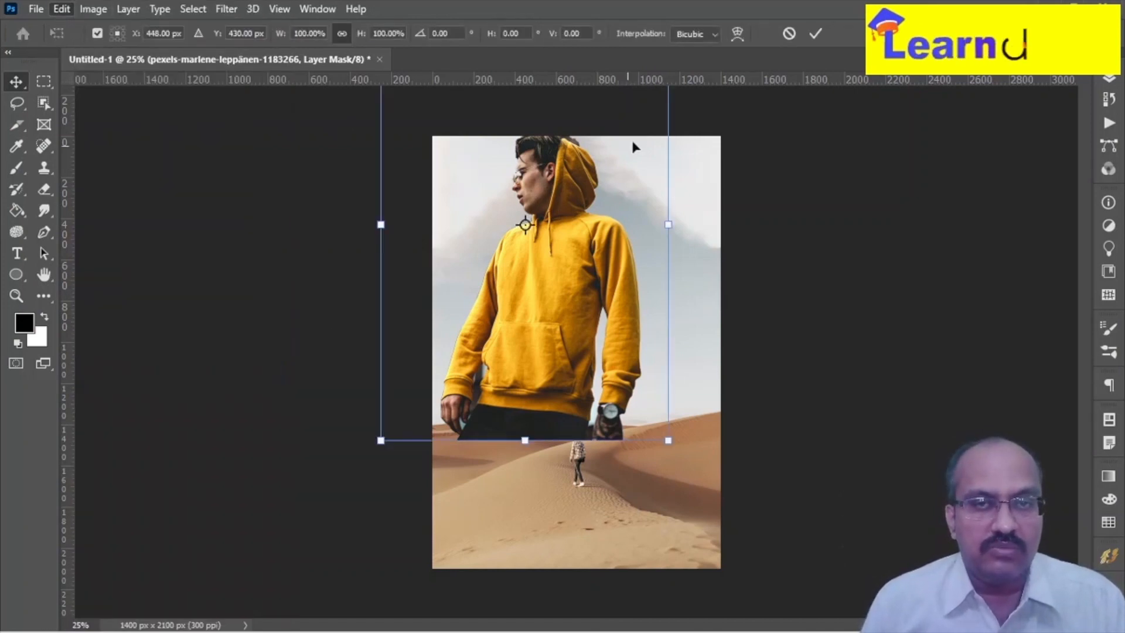
{"action": "left_click_drag", "start_coordinate": [669, 440], "coordinate": [622, 370]}
{"action": "left_click_drag", "start_coordinate": [497, 265], "coordinate": [512, 287]}
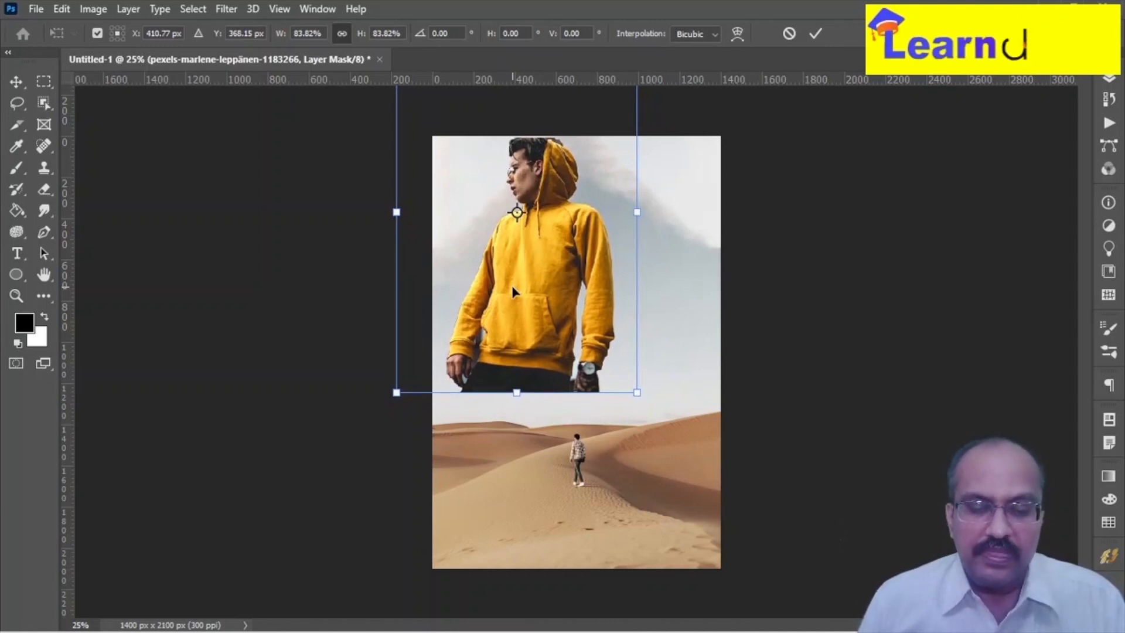
{"action": "left_click", "coordinate": [820, 34]}
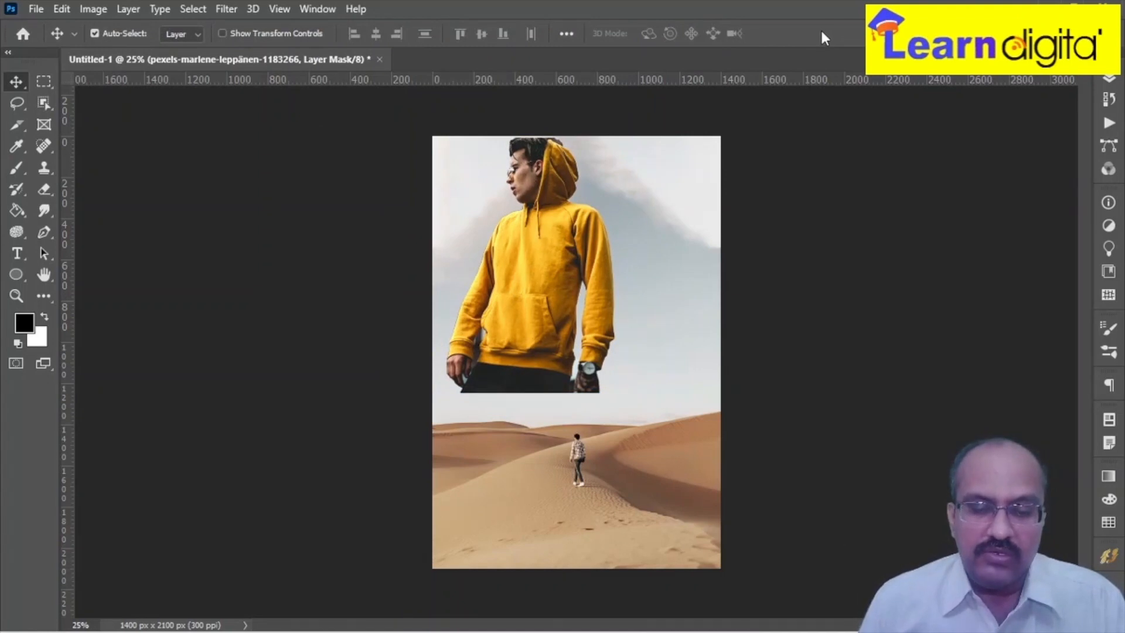
Step: Float the Layers panel beside the canvas and target the hoodie layer's mask for painting with the Brush tool
{"action": "left_click", "coordinate": [1109, 79]}
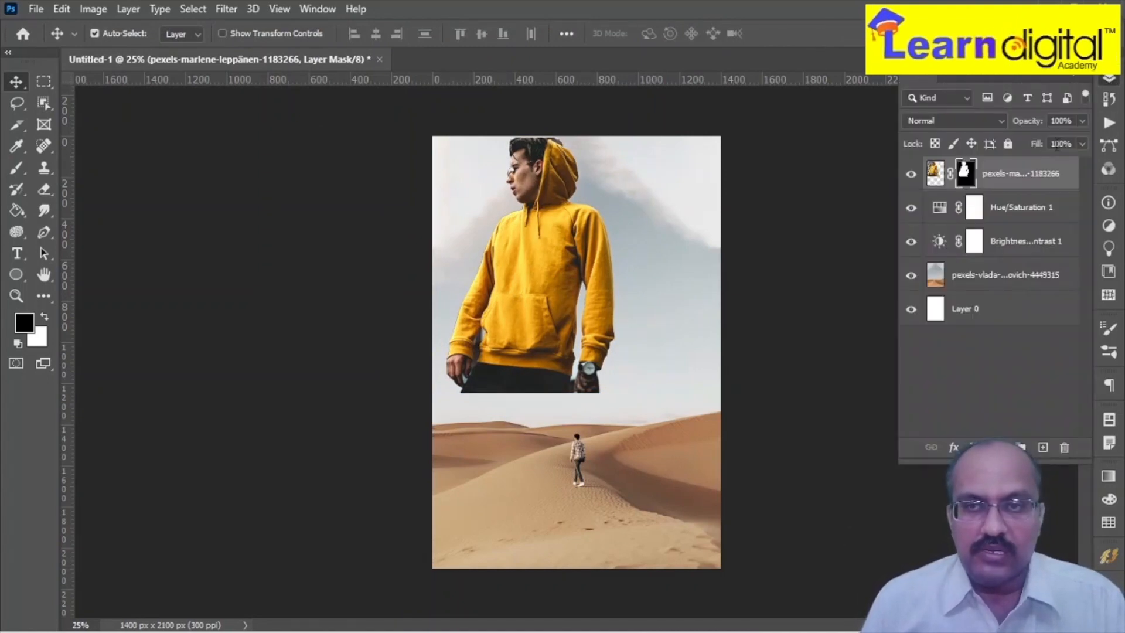
{"action": "left_click", "coordinate": [16, 171]}
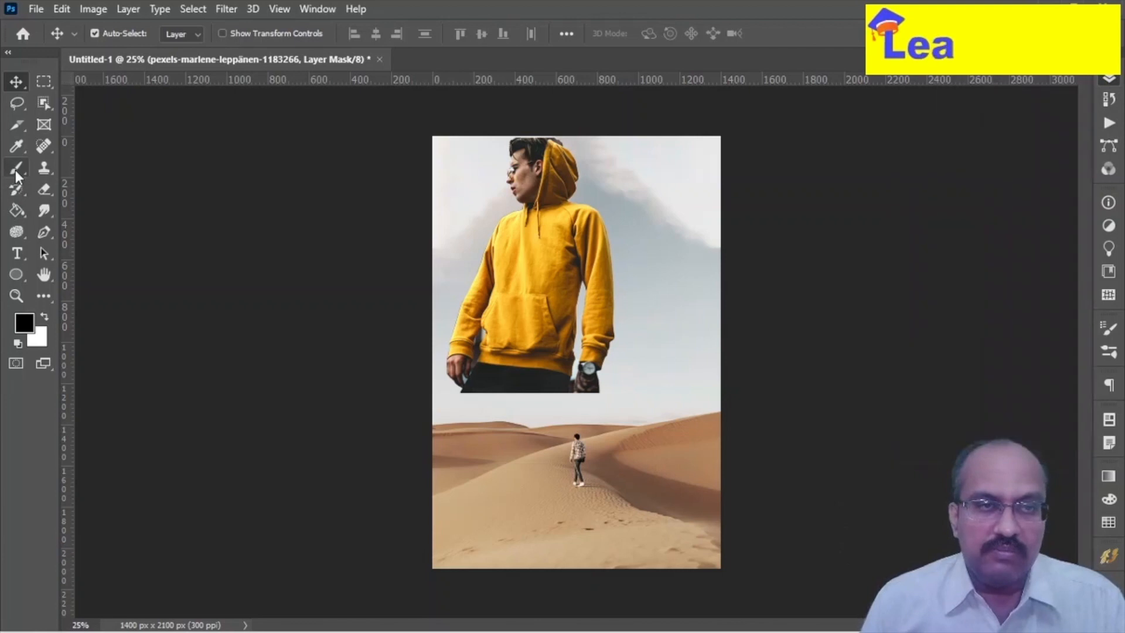
{"action": "left_click", "coordinate": [17, 171]}
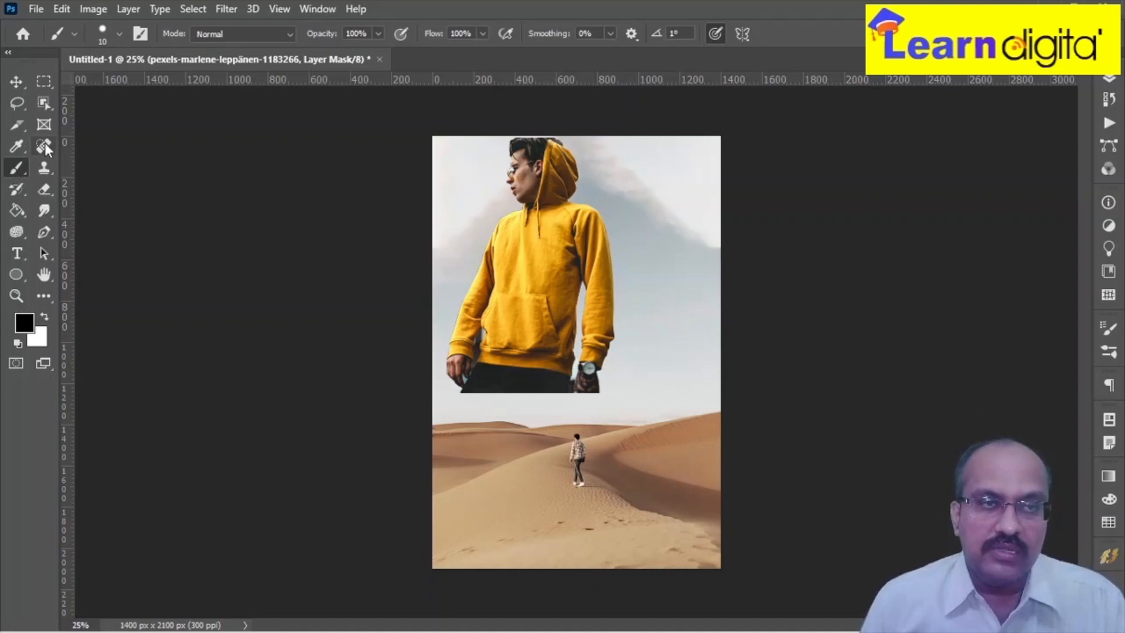
{"action": "left_click", "coordinate": [1108, 80]}
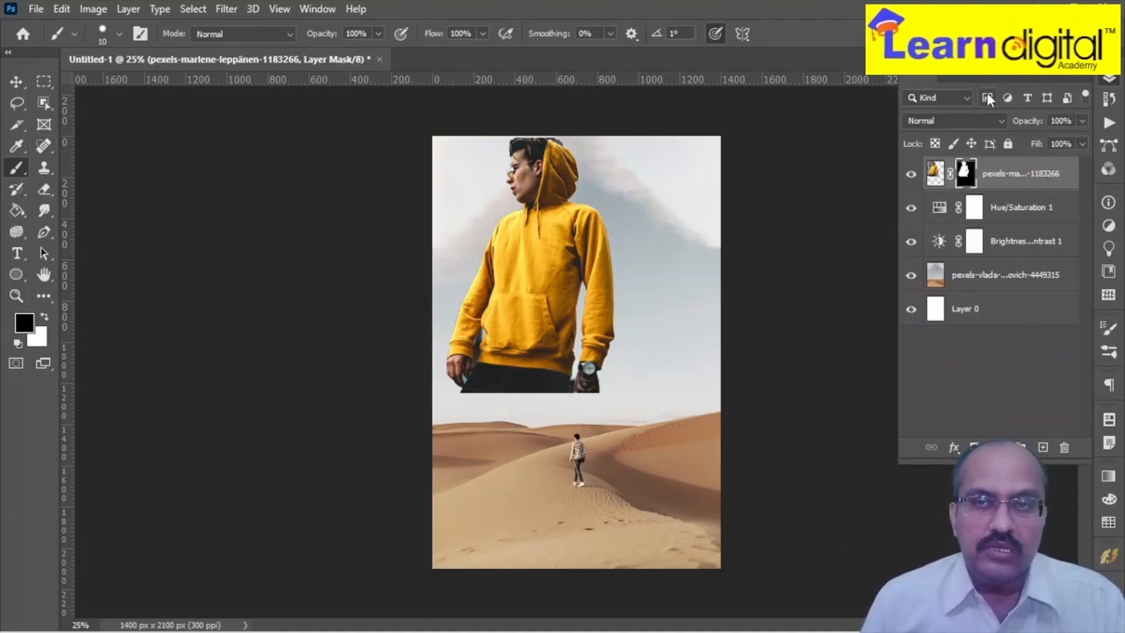
{"action": "left_click_drag", "start_coordinate": [924, 76], "coordinate": [120, 211]}
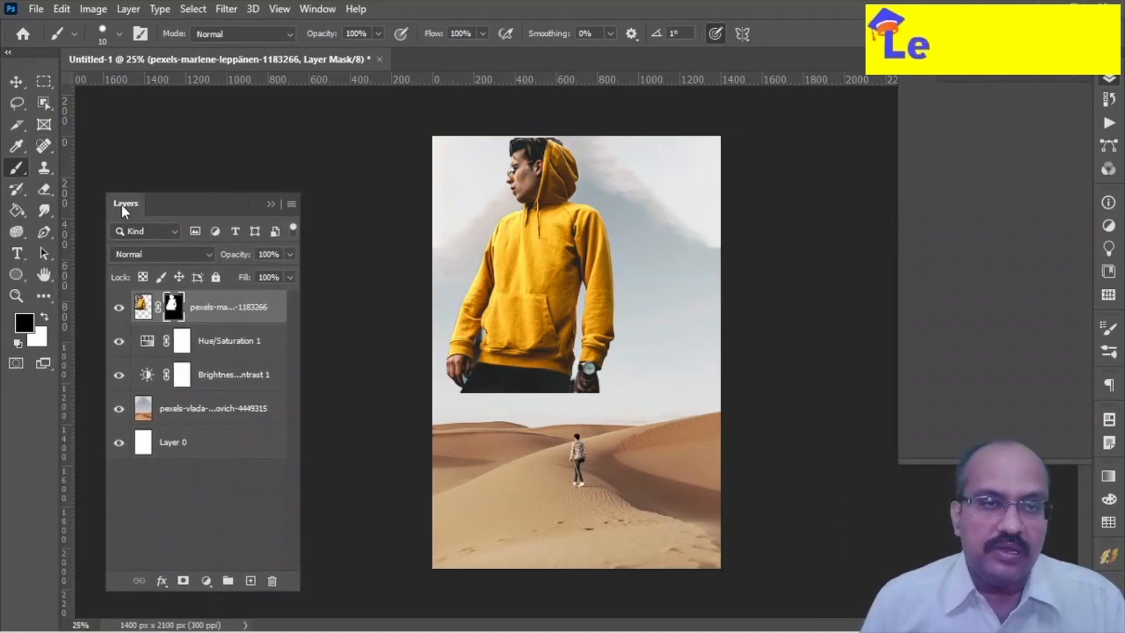
{"action": "left_click", "coordinate": [170, 309]}
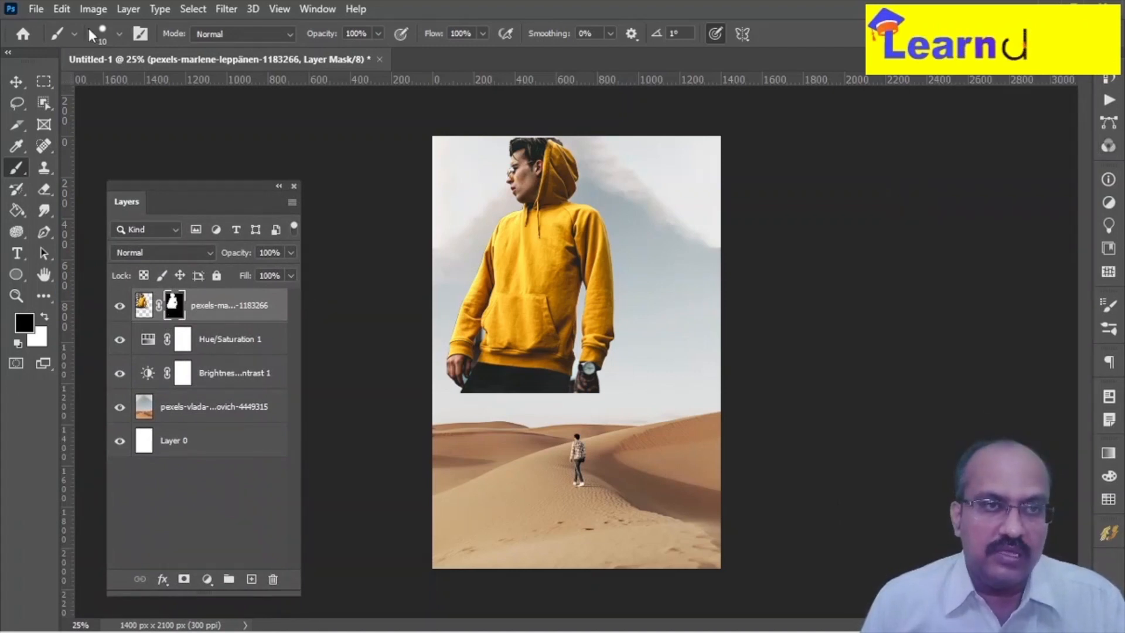
Step: Paint black on the mask with a 1000 px Soft Round brush at 0% hardness to fade the man's lower body into the sky
{"action": "key", "text": "v"}
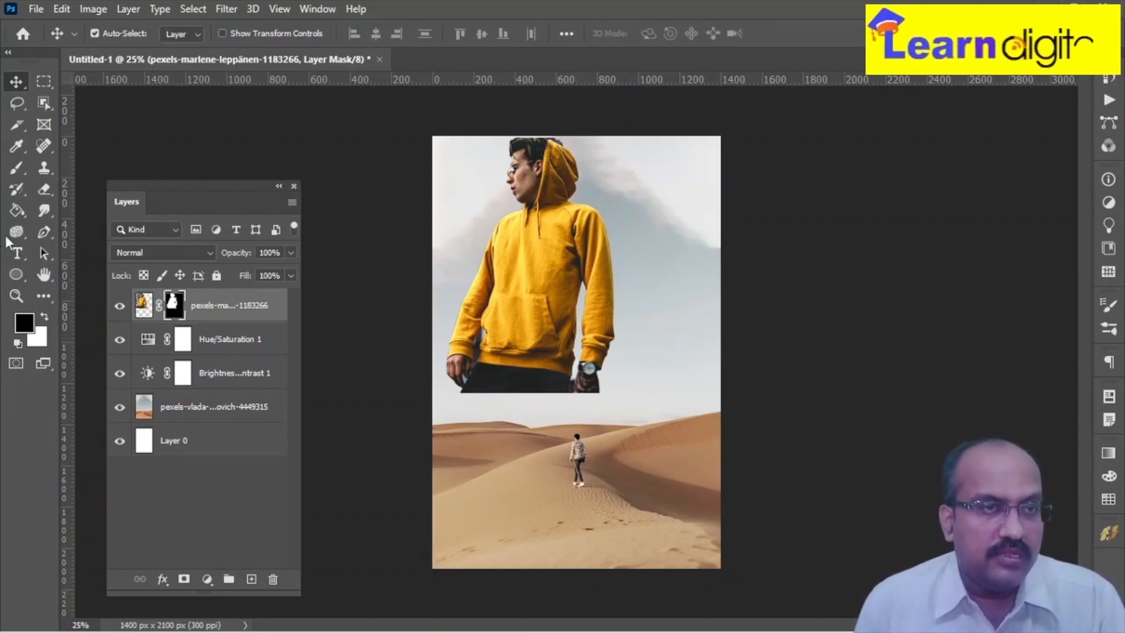
{"action": "left_click_drag", "start_coordinate": [16, 172], "coordinate": [53, 168]}
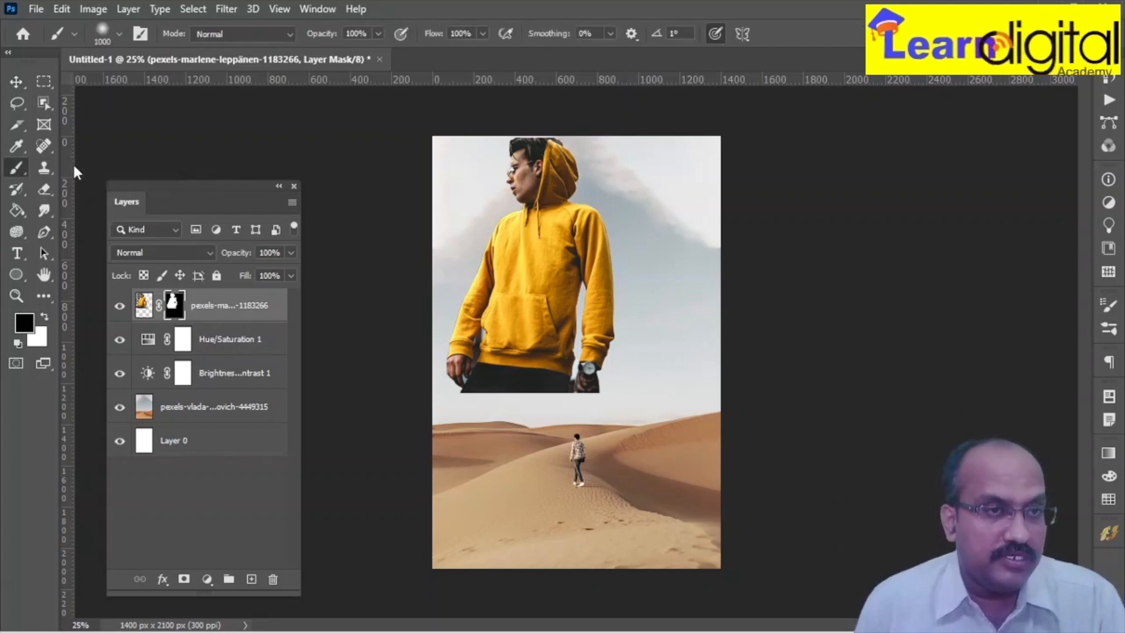
{"action": "left_click", "coordinate": [118, 33]}
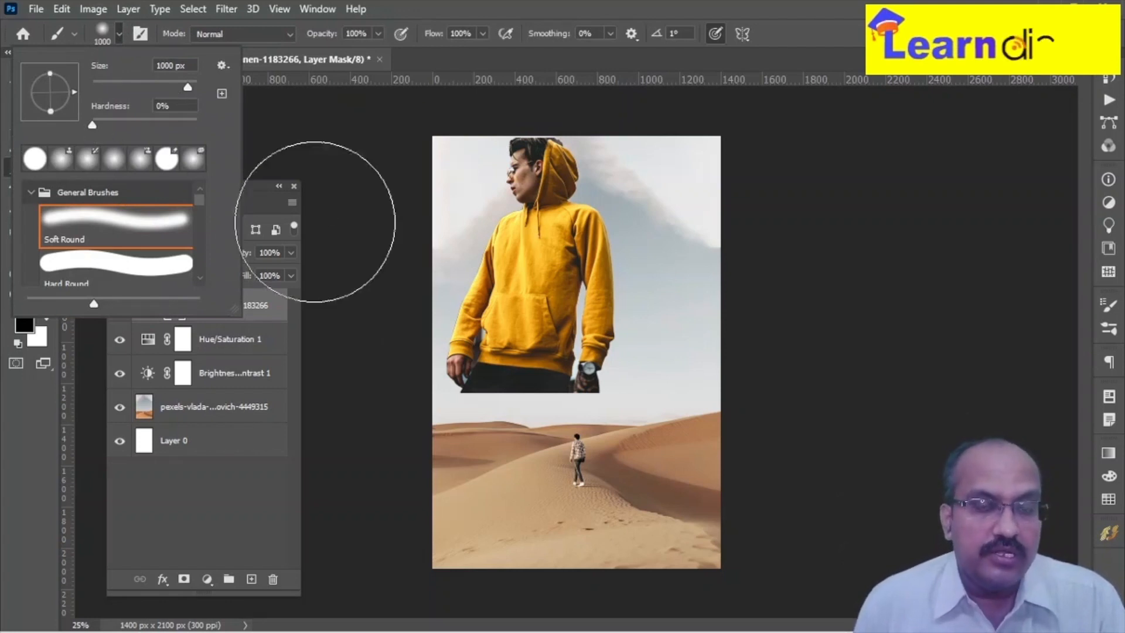
{"action": "left_click", "coordinate": [465, 471]}
{"action": "mouse_move", "coordinate": [465, 465]}
{"action": "left_mouse_down"}
{"action": "mouse_move", "coordinate": [596, 437]}
{"action": "mouse_move", "coordinate": [443, 439]}
{"action": "mouse_move", "coordinate": [598, 435]}
{"action": "mouse_move", "coordinate": [638, 420]}
{"action": "mouse_move", "coordinate": [470, 429]}
{"action": "mouse_move", "coordinate": [575, 415]}
{"action": "mouse_move", "coordinate": [625, 395]}
{"action": "mouse_move", "coordinate": [439, 408]}
{"action": "mouse_move", "coordinate": [616, 406]}
{"action": "mouse_move", "coordinate": [661, 393]}
{"action": "mouse_move", "coordinate": [513, 409]}
{"action": "mouse_move", "coordinate": [449, 408]}
{"action": "mouse_move", "coordinate": [606, 380]}
{"action": "mouse_move", "coordinate": [435, 392]}
{"action": "mouse_move", "coordinate": [583, 389]}
{"action": "mouse_move", "coordinate": [631, 373]}
{"action": "mouse_move", "coordinate": [592, 388]}
{"action": "mouse_move", "coordinate": [387, 400]}
{"action": "mouse_move", "coordinate": [526, 395]}
{"action": "mouse_move", "coordinate": [635, 375]}
{"action": "left_mouse_up"}
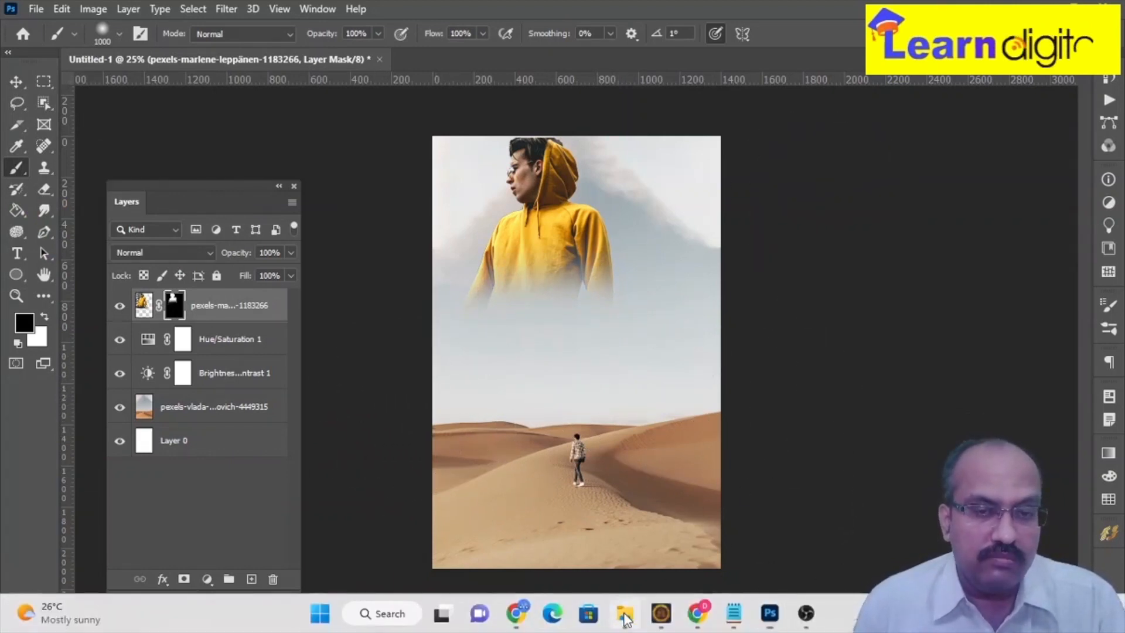
Step: Place the photo of the woman in the beanie from the poster folder into the document and rasterize its layer
{"action": "left_click", "coordinate": [625, 613]}
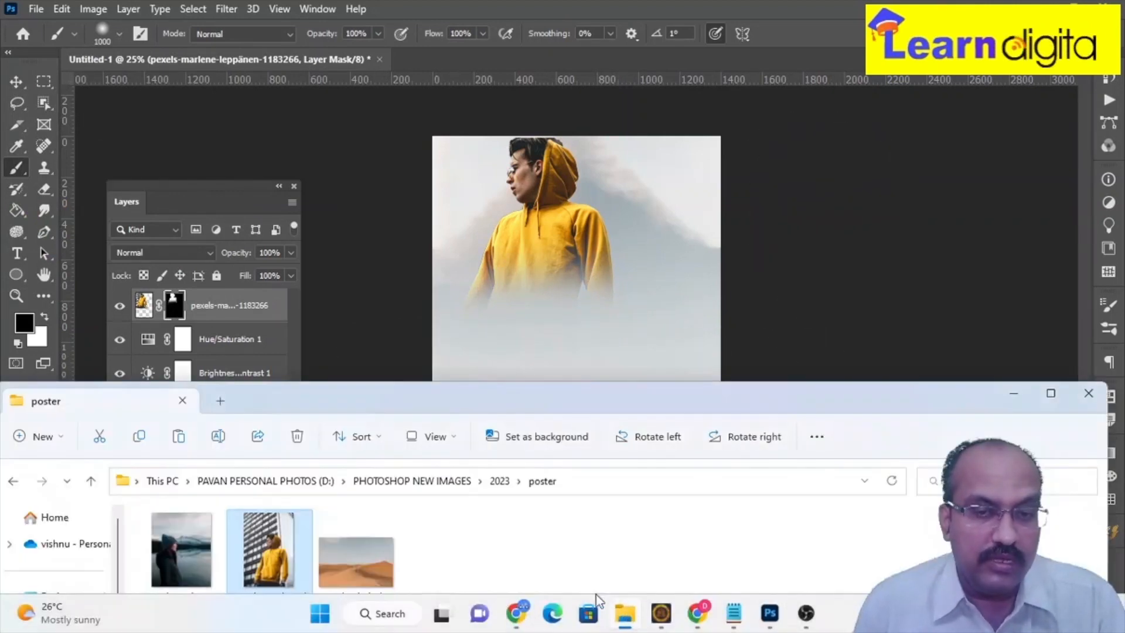
{"action": "left_click", "coordinate": [175, 557]}
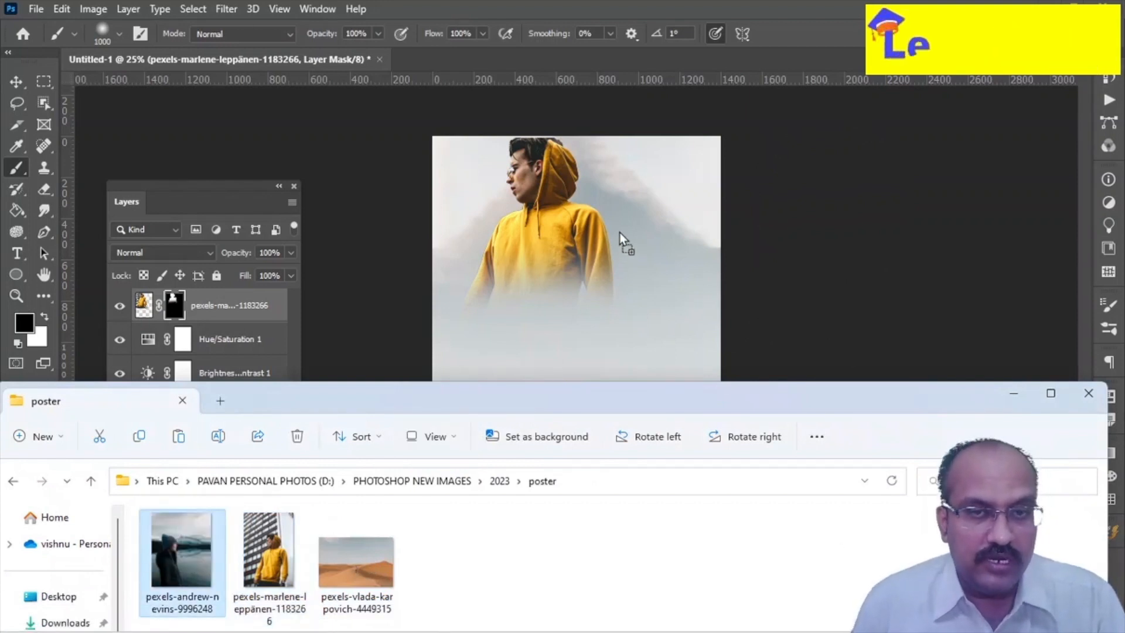
{"action": "left_click_drag", "start_coordinate": [620, 233], "coordinate": [619, 231]}
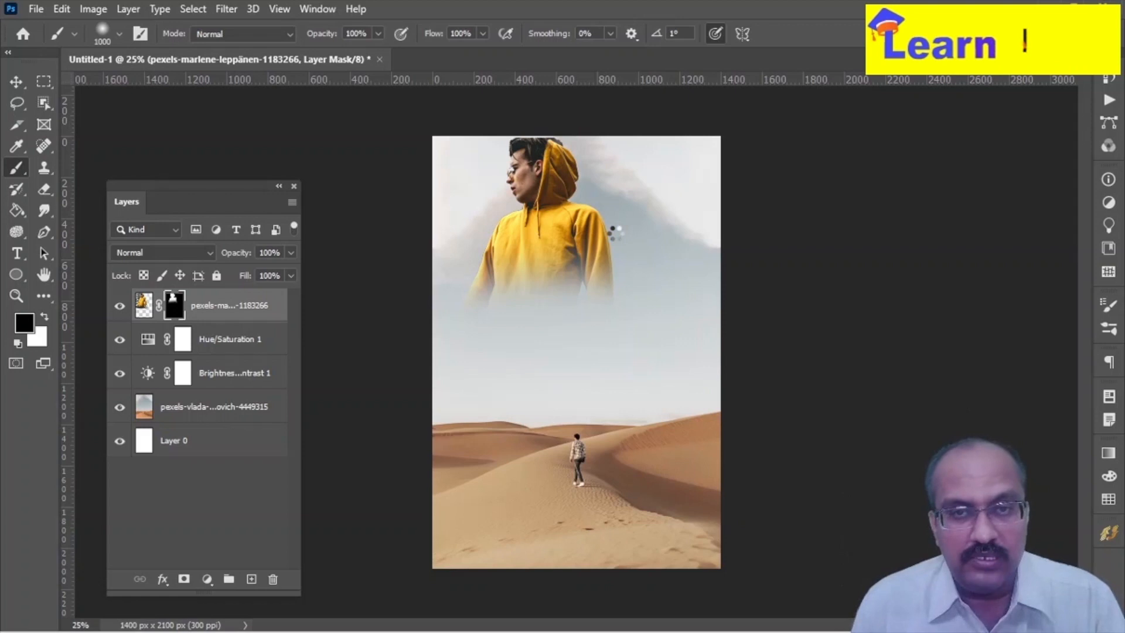
{"action": "left_click_drag", "start_coordinate": [552, 379], "coordinate": [493, 456]}
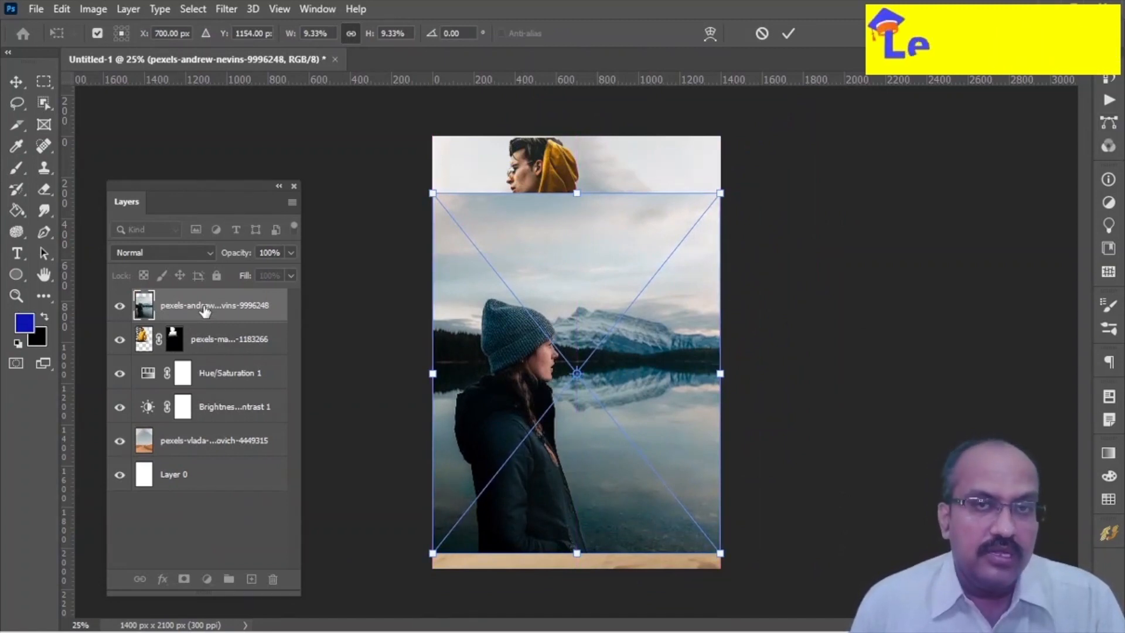
{"action": "left_click", "coordinate": [16, 83]}
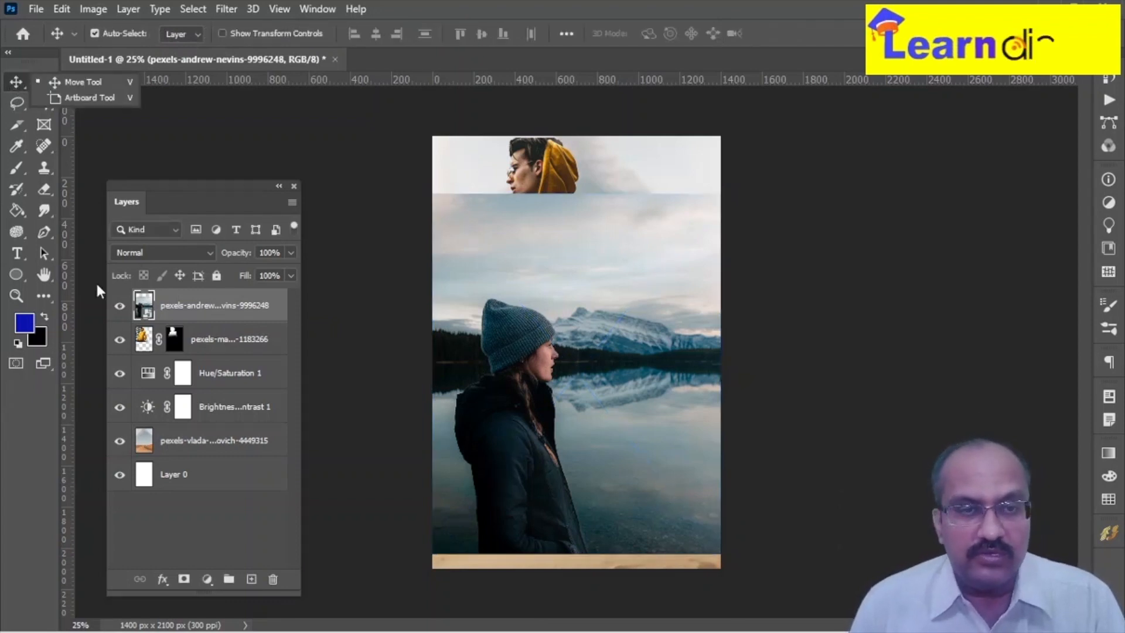
{"action": "right_click", "coordinate": [184, 311]}
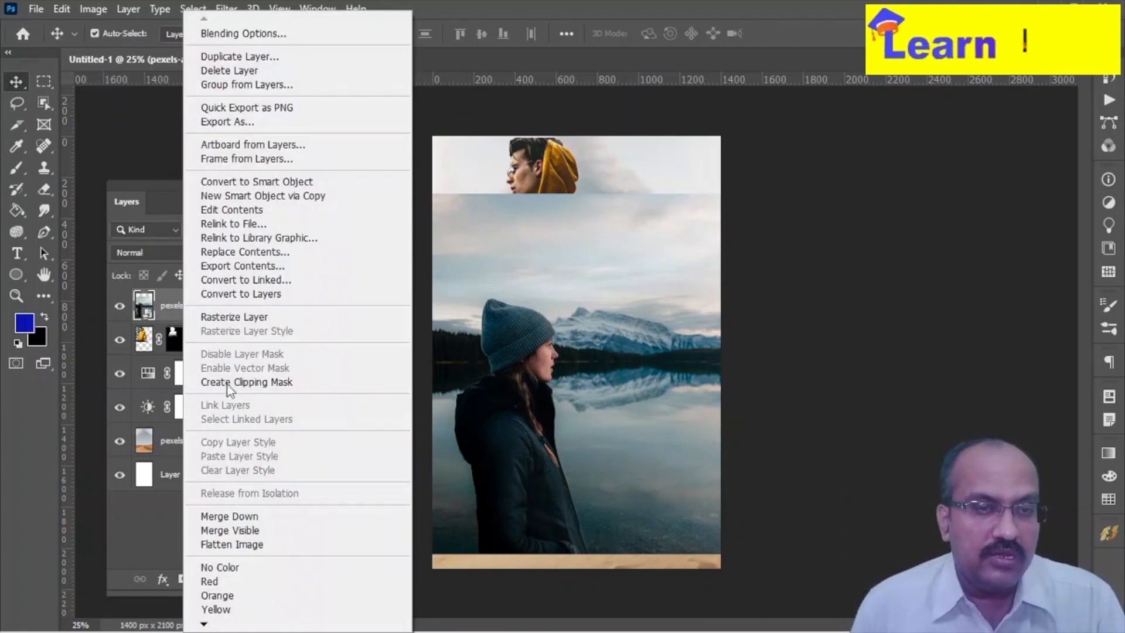
{"action": "left_click", "coordinate": [237, 318]}
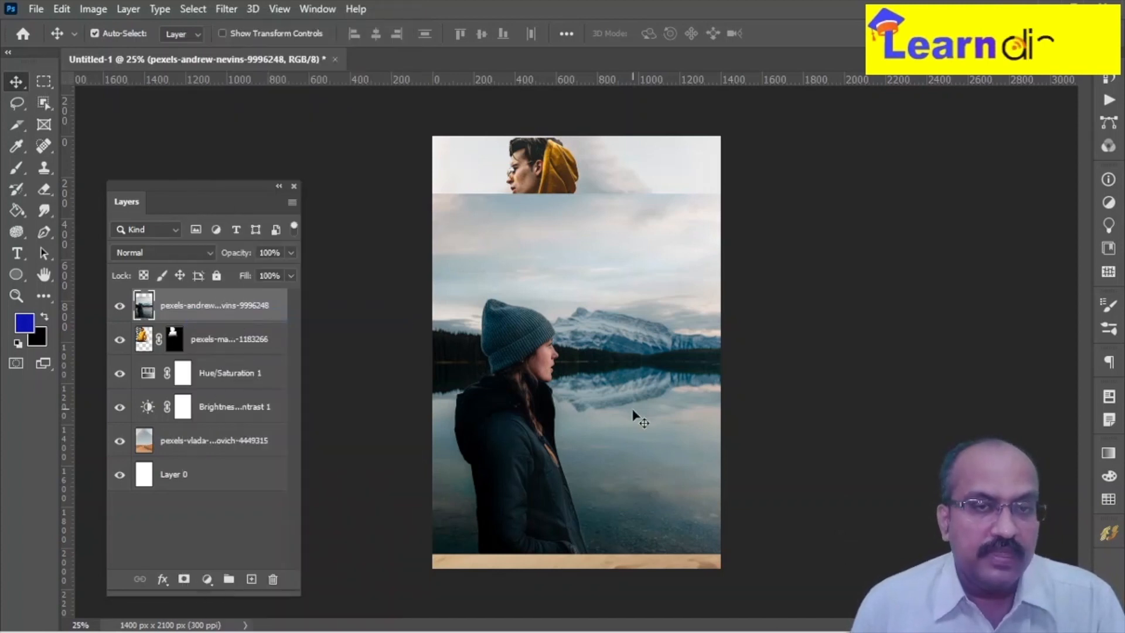
Step: Shift the woman's photo slightly upward and mask out its lake background with the Remove Background quick action
{"action": "mouse_move", "coordinate": [539, 413]}
{"action": "left_mouse_down"}
{"action": "mouse_move", "coordinate": [597, 355]}
{"action": "mouse_move", "coordinate": [591, 376]}
{"action": "mouse_move", "coordinate": [539, 392]}
{"action": "left_mouse_up"}
{"action": "left_click", "coordinate": [310, 8]}
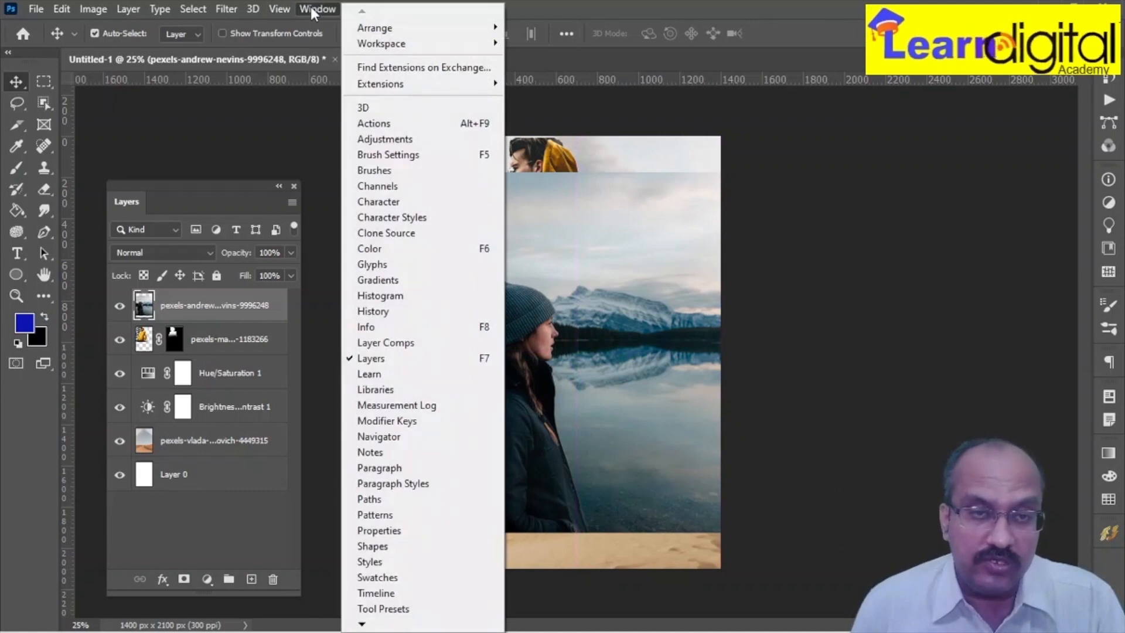
{"action": "left_click", "coordinate": [394, 530]}
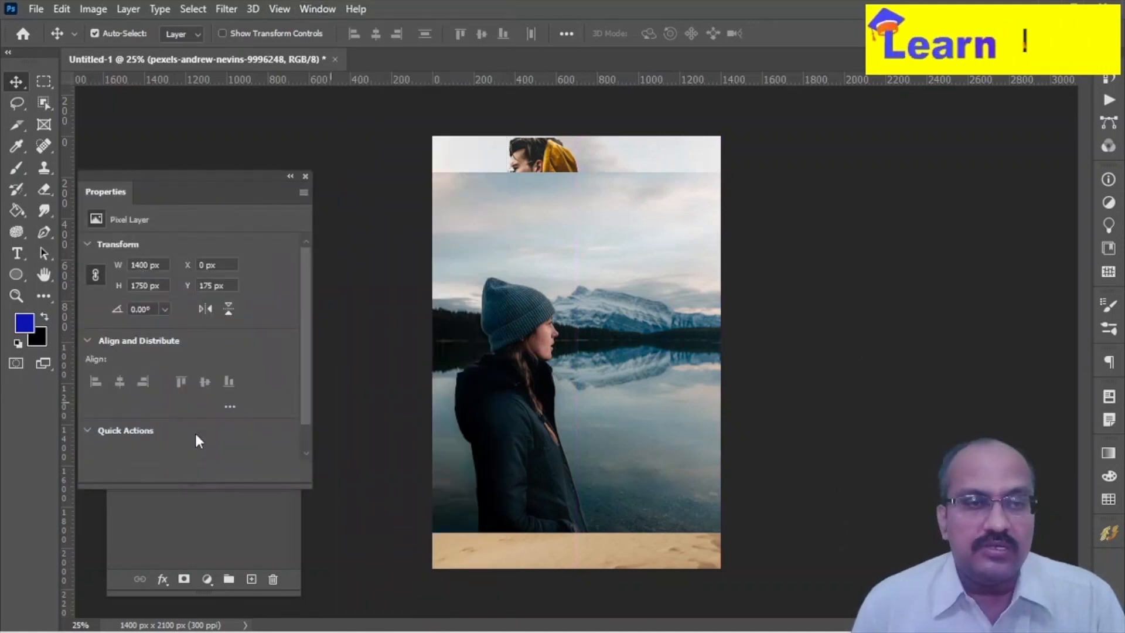
{"action": "left_click", "coordinate": [87, 432]}
{"action": "left_click", "coordinate": [160, 423]}
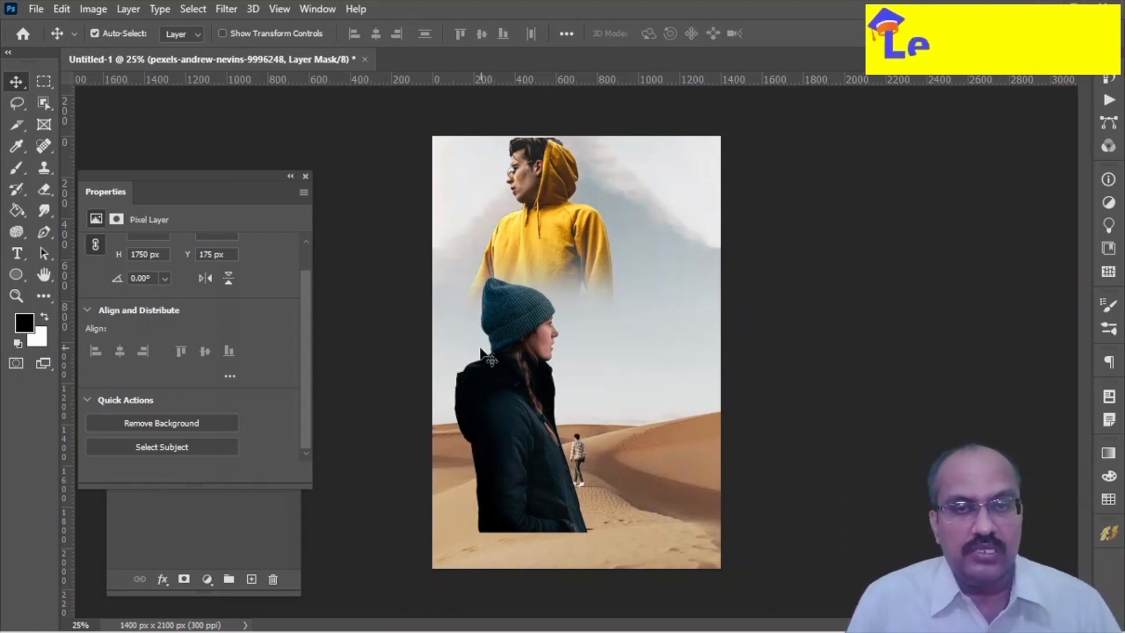
Step: Move the woman into the sky beside the man, scale her proportionally to about 85.5%, and nudge the man slightly away from her
{"action": "left_click_drag", "start_coordinate": [500, 433], "coordinate": [594, 275]}
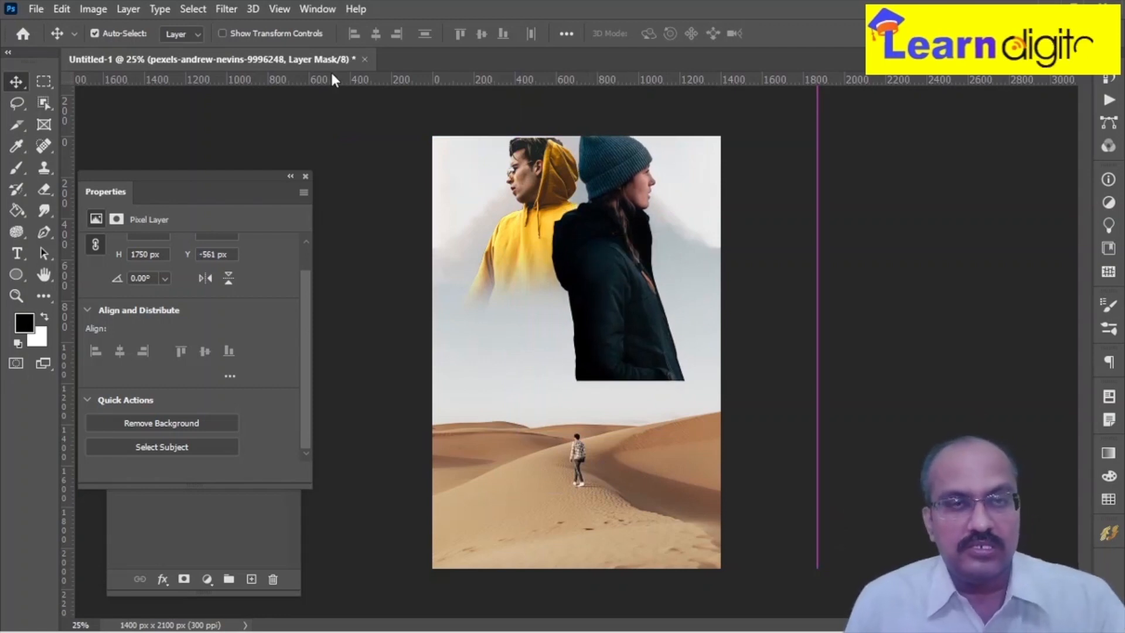
{"action": "left_click", "coordinate": [63, 9]}
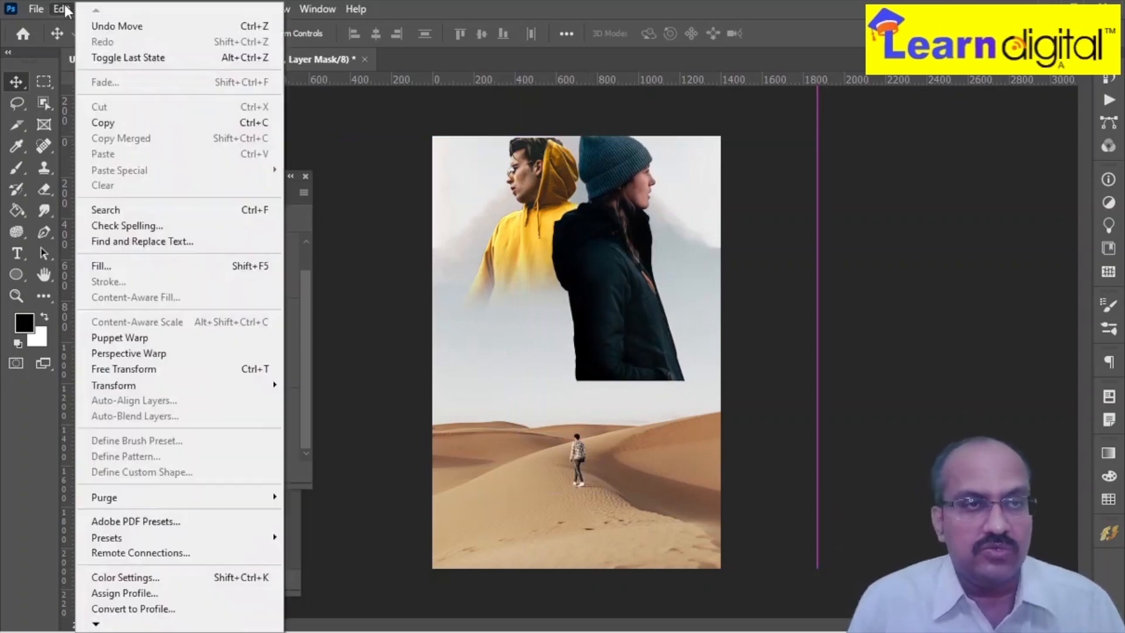
{"action": "left_click", "coordinate": [135, 369]}
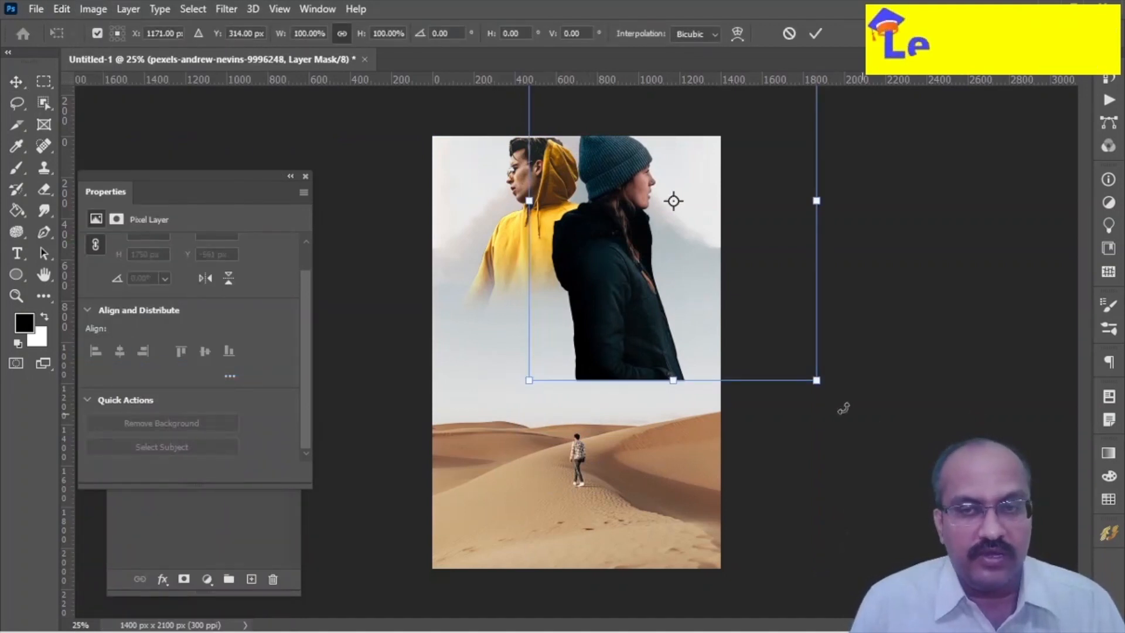
{"action": "left_click_drag", "start_coordinate": [813, 378], "coordinate": [783, 368]}
{"action": "mouse_move", "coordinate": [629, 309]}
{"action": "left_mouse_down"}
{"action": "mouse_move", "coordinate": [623, 293]}
{"action": "mouse_move", "coordinate": [617, 306]}
{"action": "left_mouse_up"}
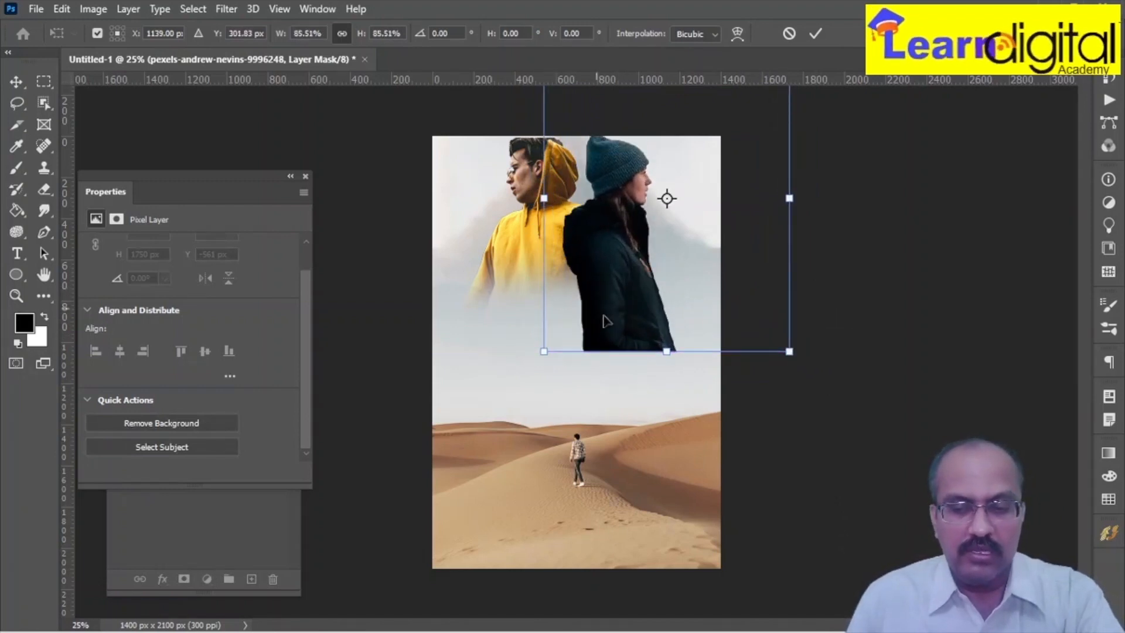
{"action": "key", "text": "Return"}
{"action": "mouse_move", "coordinate": [526, 227]}
{"action": "left_mouse_down"}
{"action": "mouse_move", "coordinate": [527, 240]}
{"action": "mouse_move", "coordinate": [523, 227]}
{"action": "left_mouse_up"}
{"action": "mouse_move", "coordinate": [602, 264]}
{"action": "left_mouse_down"}
{"action": "mouse_move", "coordinate": [602, 253]}
{"action": "mouse_move", "coordinate": [603, 264]}
{"action": "left_mouse_up"}
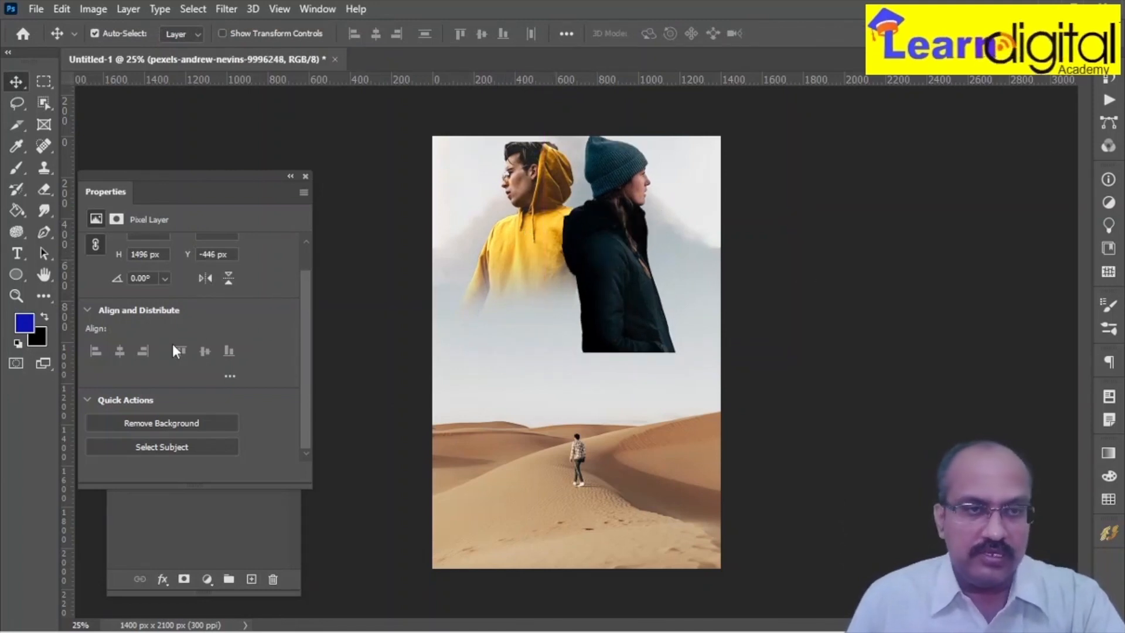
Step: Paint black on the woman's layer mask with the 1000 px soft brush to fade her lower body into the sky
{"action": "left_click", "coordinate": [305, 176]}
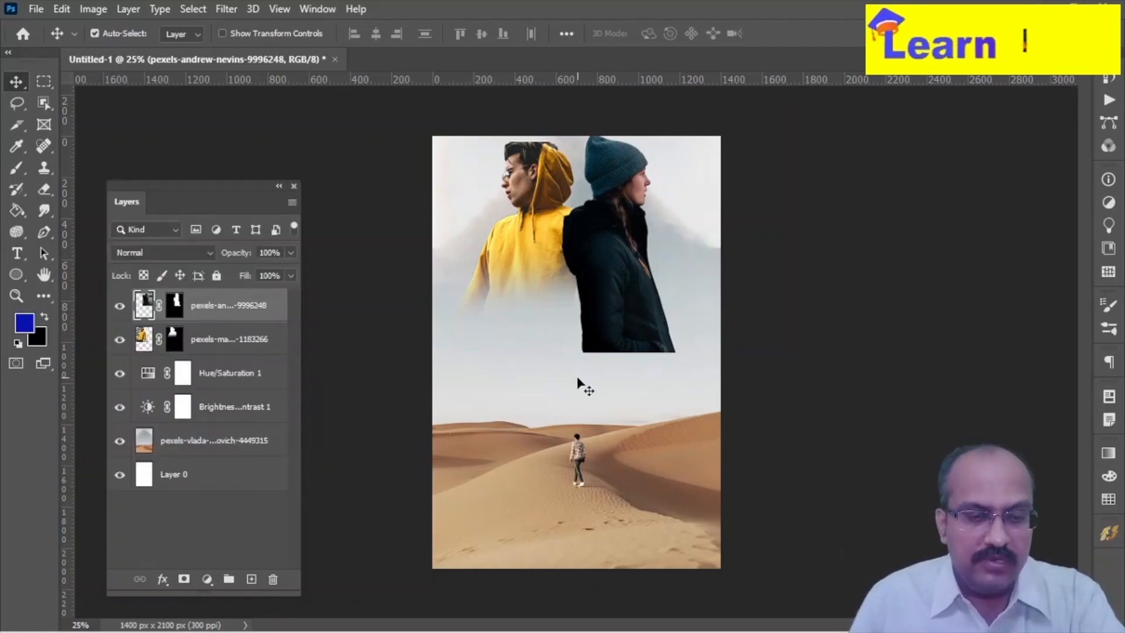
{"action": "key", "text": "b"}
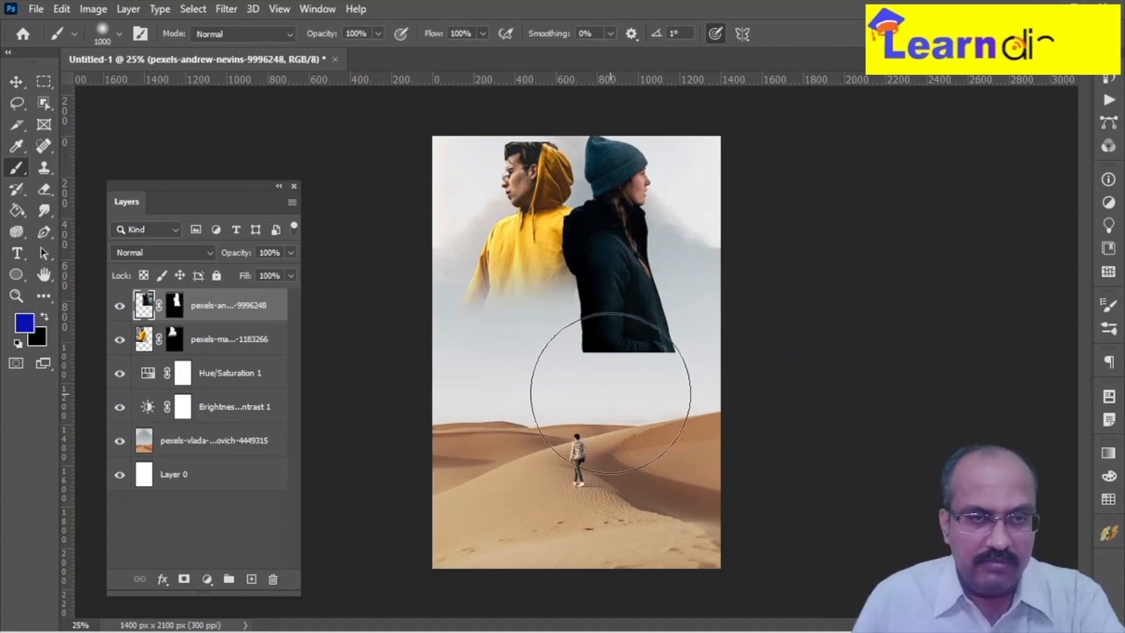
{"action": "left_click_drag", "start_coordinate": [610, 393], "coordinate": [698, 364]}
{"action": "key", "text": "ctrl+z"}
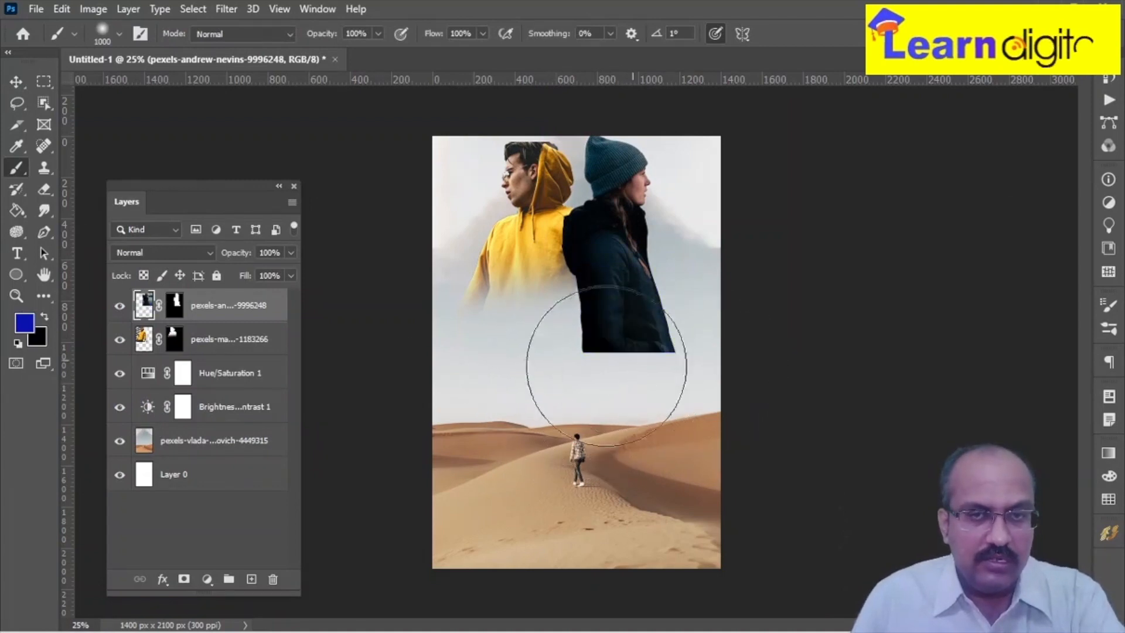
{"action": "left_click", "coordinate": [170, 313]}
{"action": "mouse_move", "coordinate": [567, 372]}
{"action": "left_mouse_down"}
{"action": "mouse_move", "coordinate": [651, 371]}
{"action": "mouse_move", "coordinate": [588, 379]}
{"action": "mouse_move", "coordinate": [730, 373]}
{"action": "left_mouse_up"}
{"action": "mouse_move", "coordinate": [619, 389]}
{"action": "left_mouse_down"}
{"action": "mouse_move", "coordinate": [690, 382]}
{"action": "mouse_move", "coordinate": [620, 396]}
{"action": "mouse_move", "coordinate": [655, 389]}
{"action": "left_mouse_up"}
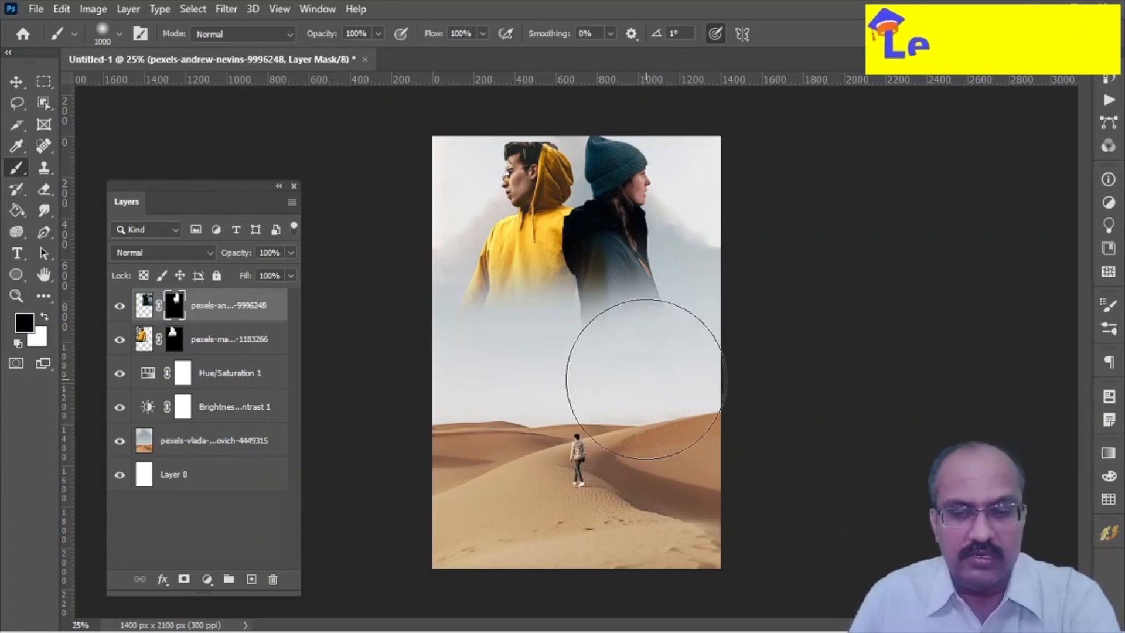
Step: Reduce the brush size to 500 px and move the woman closer to the man so she overlaps his hoodie
{"action": "key", "text": "bracketleft"}
{"action": "key", "text": "bracketleft"}
{"action": "key", "text": "bracketleft"}
{"action": "key", "text": "bracketleft"}
{"action": "key", "text": "bracketleft"}
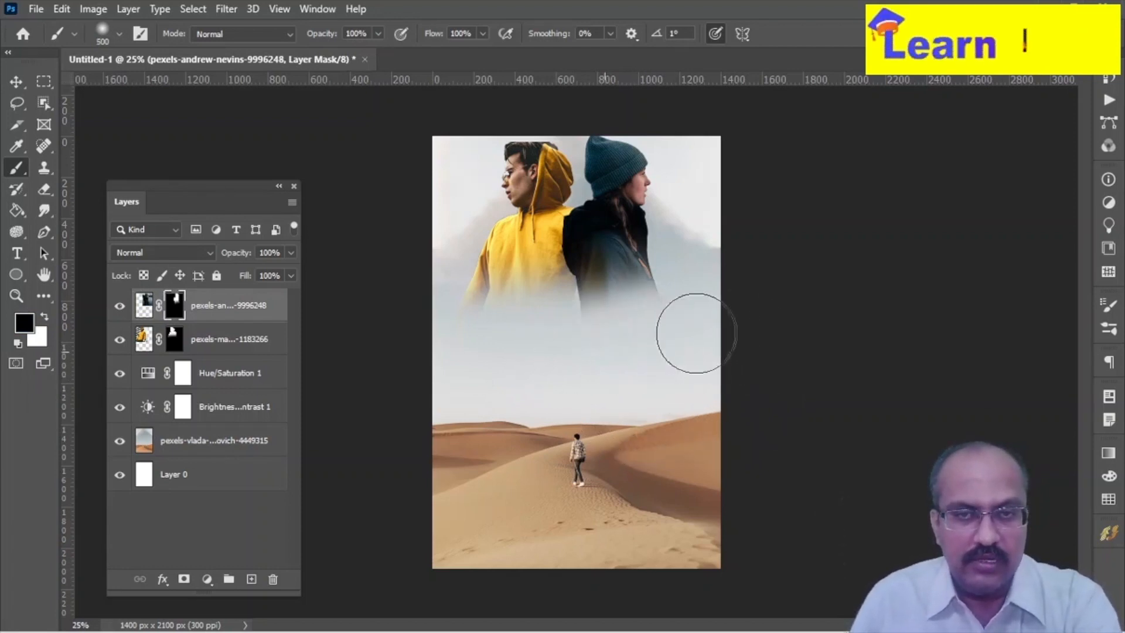
{"action": "left_click", "coordinate": [16, 81]}
{"action": "mouse_move", "coordinate": [617, 265]}
{"action": "left_mouse_down"}
{"action": "mouse_move", "coordinate": [596, 273]}
{"action": "mouse_move", "coordinate": [597, 261]}
{"action": "left_mouse_up"}
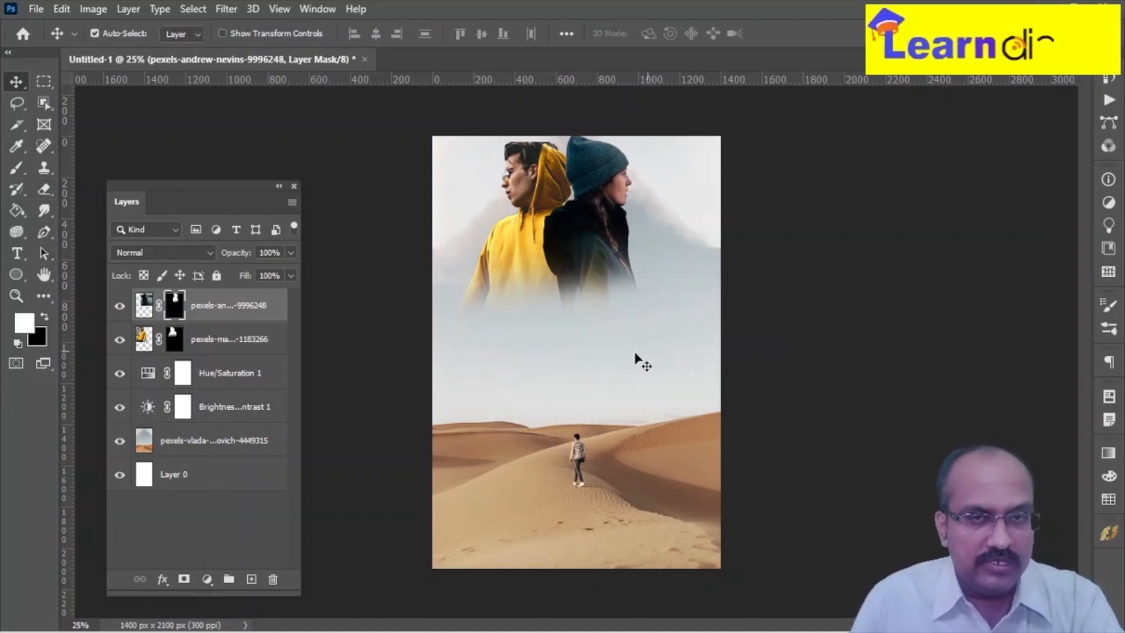
Step: Paint white on the woman's layer mask with a 200 px soft brush to restore the lower part of her jacket
{"action": "key", "text": "b"}
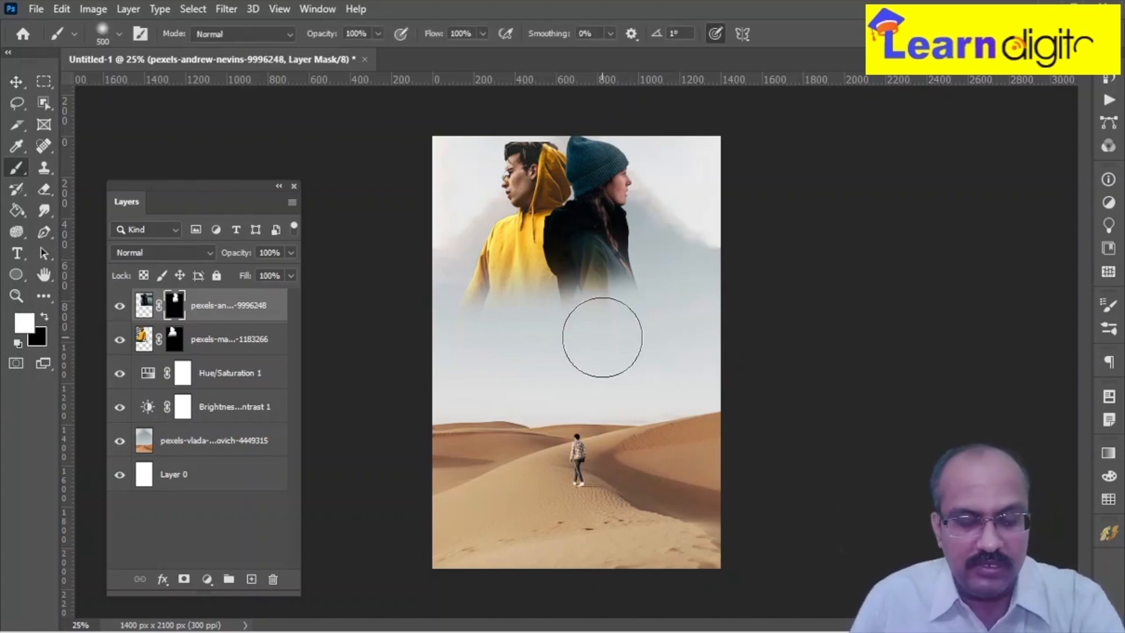
{"action": "key", "text": "bracketleft"}
{"action": "key", "text": "bracketleft"}
{"action": "key", "text": "bracketleft"}
{"action": "left_click", "coordinate": [579, 317]}
{"action": "mouse_move", "coordinate": [623, 300]}
{"action": "left_mouse_down"}
{"action": "mouse_move", "coordinate": [549, 297]}
{"action": "mouse_move", "coordinate": [629, 320]}
{"action": "mouse_move", "coordinate": [620, 327]}
{"action": "mouse_move", "coordinate": [647, 325]}
{"action": "left_mouse_up"}
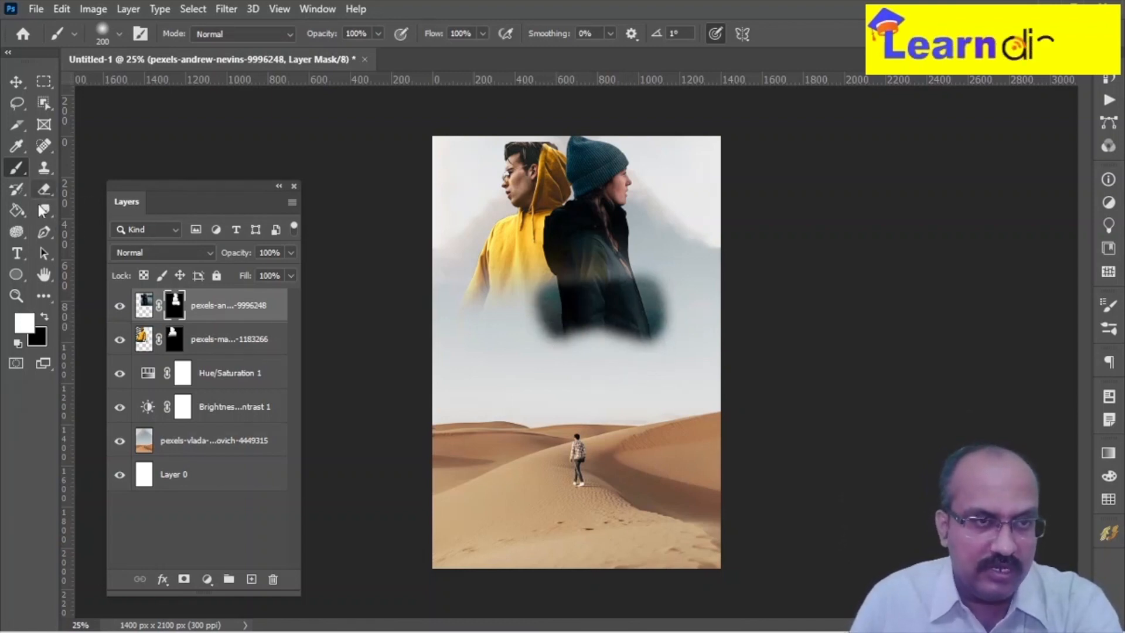
{"action": "mouse_move", "coordinate": [615, 301]}
{"action": "left_mouse_down"}
{"action": "mouse_move", "coordinate": [562, 286]}
{"action": "mouse_move", "coordinate": [653, 269]}
{"action": "mouse_move", "coordinate": [579, 267]}
{"action": "mouse_move", "coordinate": [625, 258]}
{"action": "mouse_move", "coordinate": [641, 323]}
{"action": "mouse_move", "coordinate": [644, 306]}
{"action": "mouse_move", "coordinate": [636, 347]}
{"action": "left_mouse_up"}
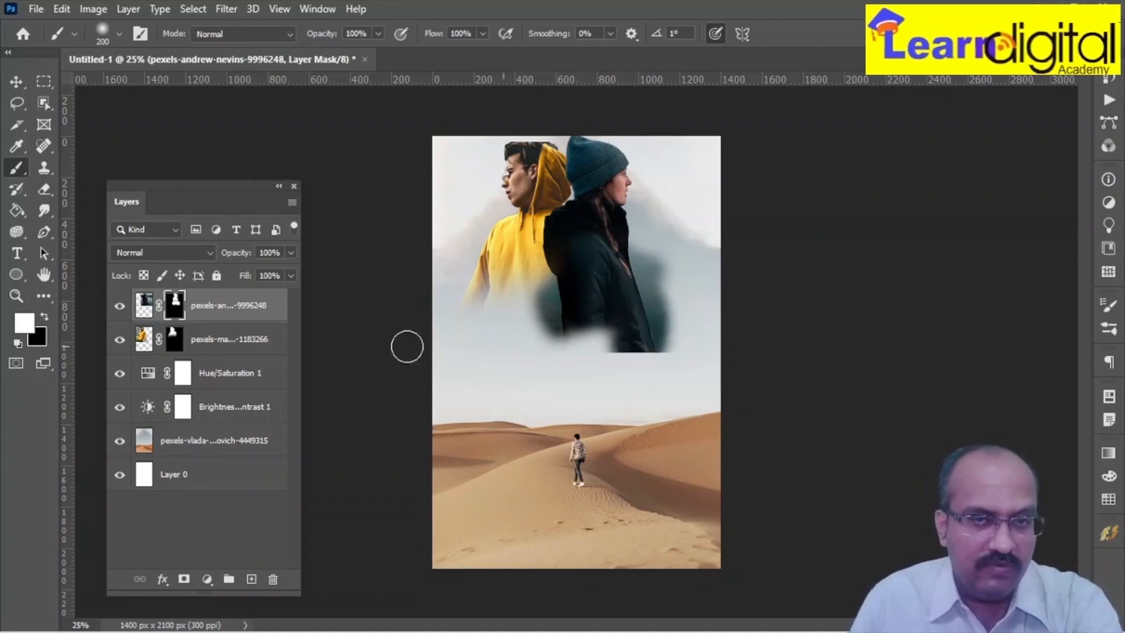
Step: Paint black on the woman's mask to remove the stray background around her lower jacket, and move her further over the man's hoodie
{"action": "left_click", "coordinate": [46, 317]}
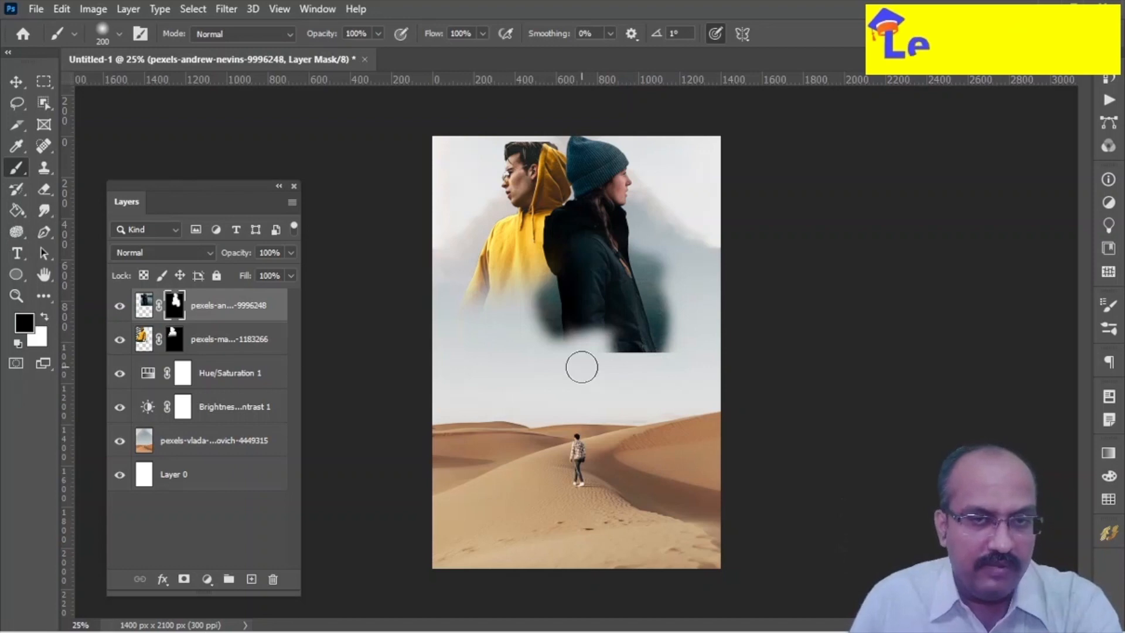
{"action": "mouse_move", "coordinate": [558, 350]}
{"action": "left_mouse_down"}
{"action": "mouse_move", "coordinate": [728, 343]}
{"action": "mouse_move", "coordinate": [558, 358]}
{"action": "mouse_move", "coordinate": [763, 358]}
{"action": "mouse_move", "coordinate": [560, 351]}
{"action": "mouse_move", "coordinate": [541, 314]}
{"action": "mouse_move", "coordinate": [544, 286]}
{"action": "mouse_move", "coordinate": [558, 339]}
{"action": "mouse_move", "coordinate": [578, 356]}
{"action": "mouse_move", "coordinate": [627, 345]}
{"action": "mouse_move", "coordinate": [564, 333]}
{"action": "mouse_move", "coordinate": [699, 324]}
{"action": "mouse_move", "coordinate": [682, 300]}
{"action": "mouse_move", "coordinate": [666, 326]}
{"action": "mouse_move", "coordinate": [651, 250]}
{"action": "mouse_move", "coordinate": [664, 318]}
{"action": "mouse_move", "coordinate": [610, 343]}
{"action": "mouse_move", "coordinate": [577, 329]}
{"action": "mouse_move", "coordinate": [659, 325]}
{"action": "mouse_move", "coordinate": [657, 301]}
{"action": "mouse_move", "coordinate": [650, 320]}
{"action": "mouse_move", "coordinate": [548, 324]}
{"action": "mouse_move", "coordinate": [629, 336]}
{"action": "left_mouse_up"}
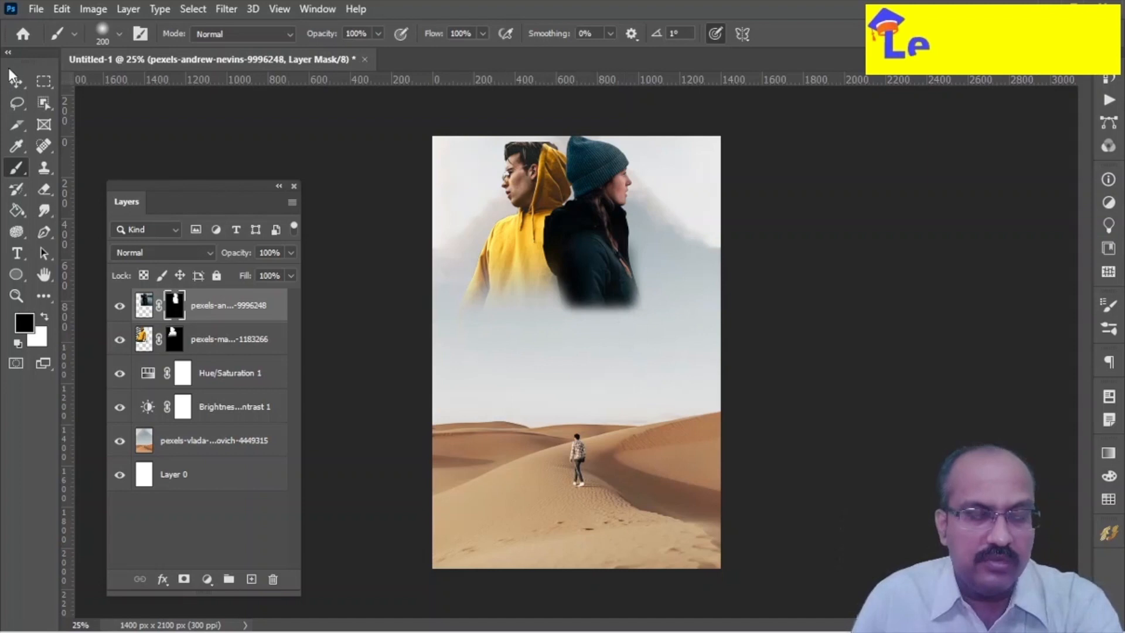
{"action": "left_click", "coordinate": [16, 83]}
{"action": "left_click_drag", "start_coordinate": [590, 259], "coordinate": [583, 259]}
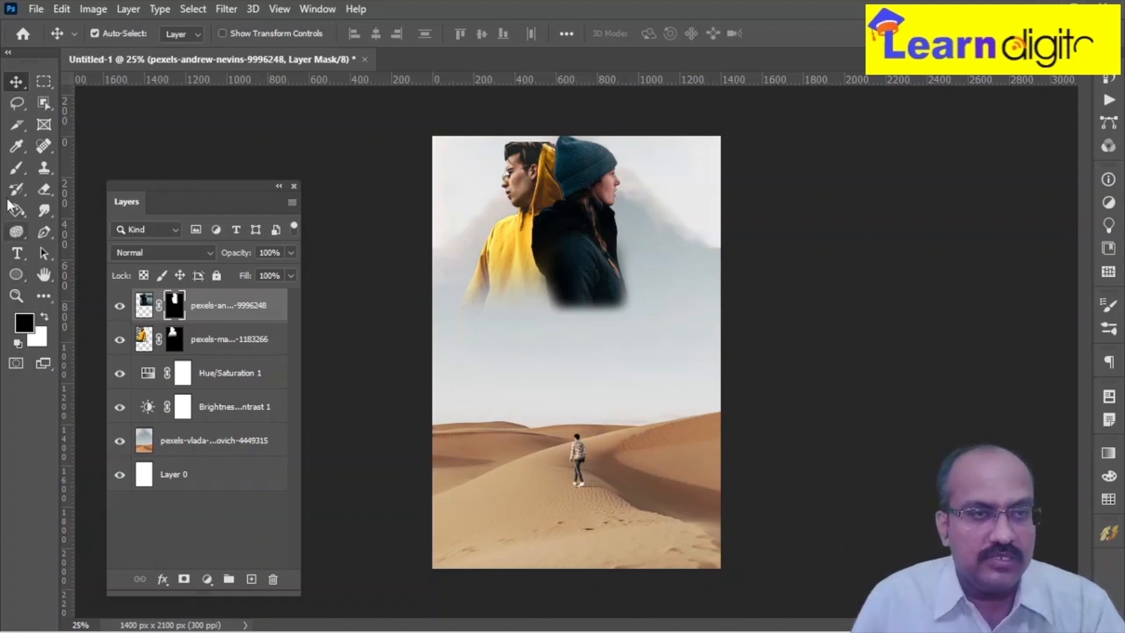
Step: Paint black on the woman's mask to blend her jacket's back and lower edge, and centre both figures together in the sky
{"action": "left_click", "coordinate": [17, 165]}
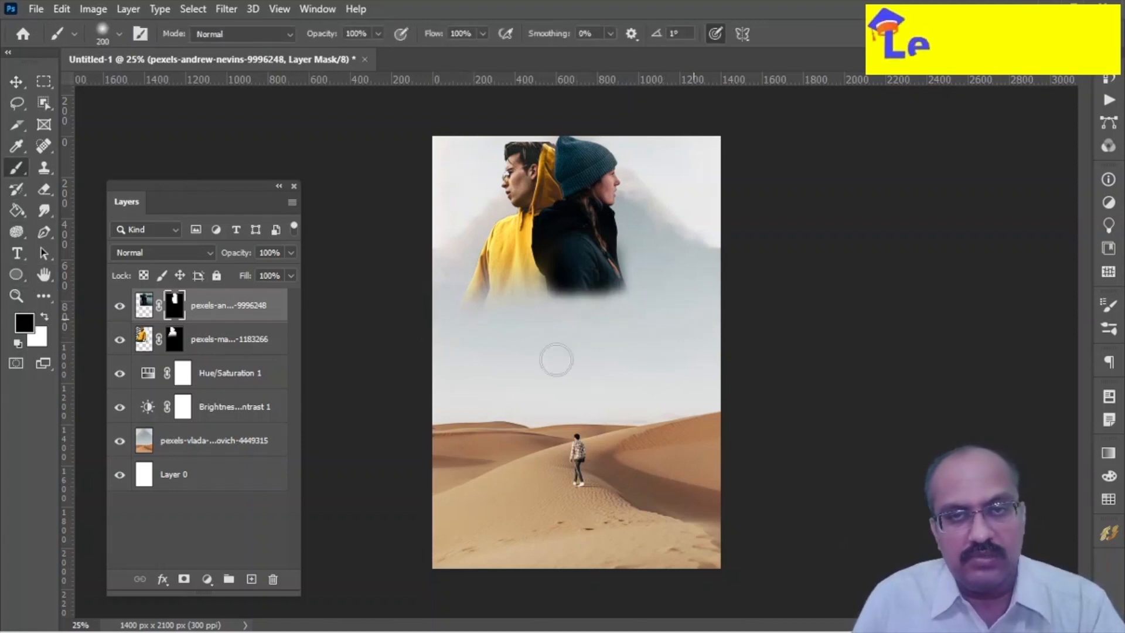
{"action": "mouse_move", "coordinate": [540, 221]}
{"action": "left_mouse_down"}
{"action": "mouse_move", "coordinate": [548, 275]}
{"action": "mouse_move", "coordinate": [526, 225]}
{"action": "left_mouse_up"}
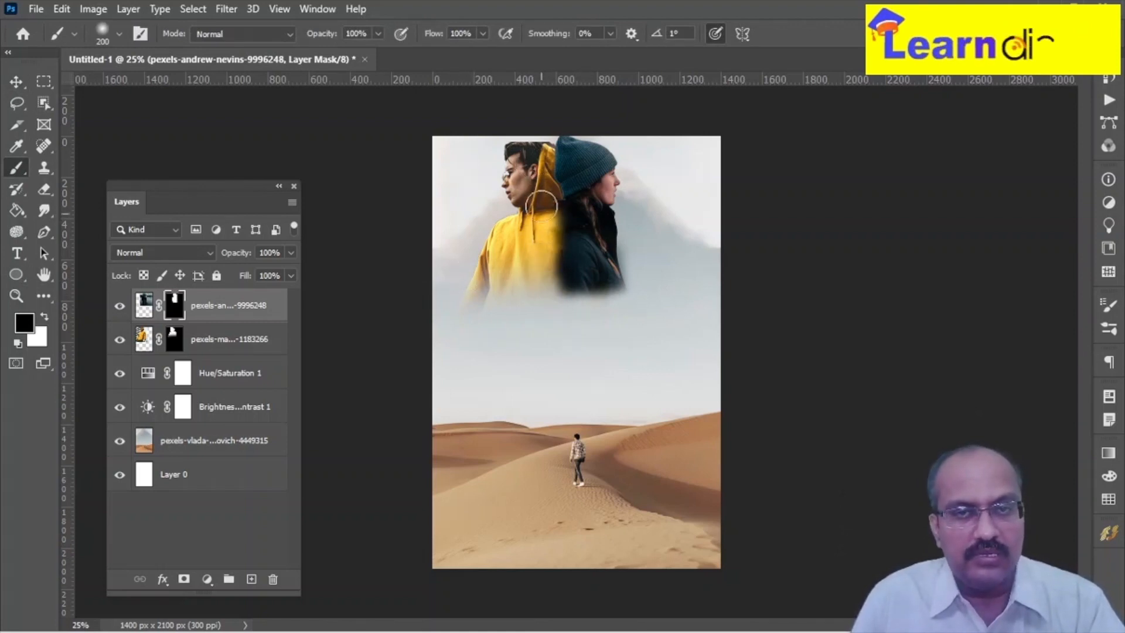
{"action": "mouse_move", "coordinate": [545, 221]}
{"action": "left_mouse_down"}
{"action": "mouse_move", "coordinate": [553, 197]}
{"action": "mouse_move", "coordinate": [550, 279]}
{"action": "left_mouse_up"}
{"action": "key", "text": "ctrl+z"}
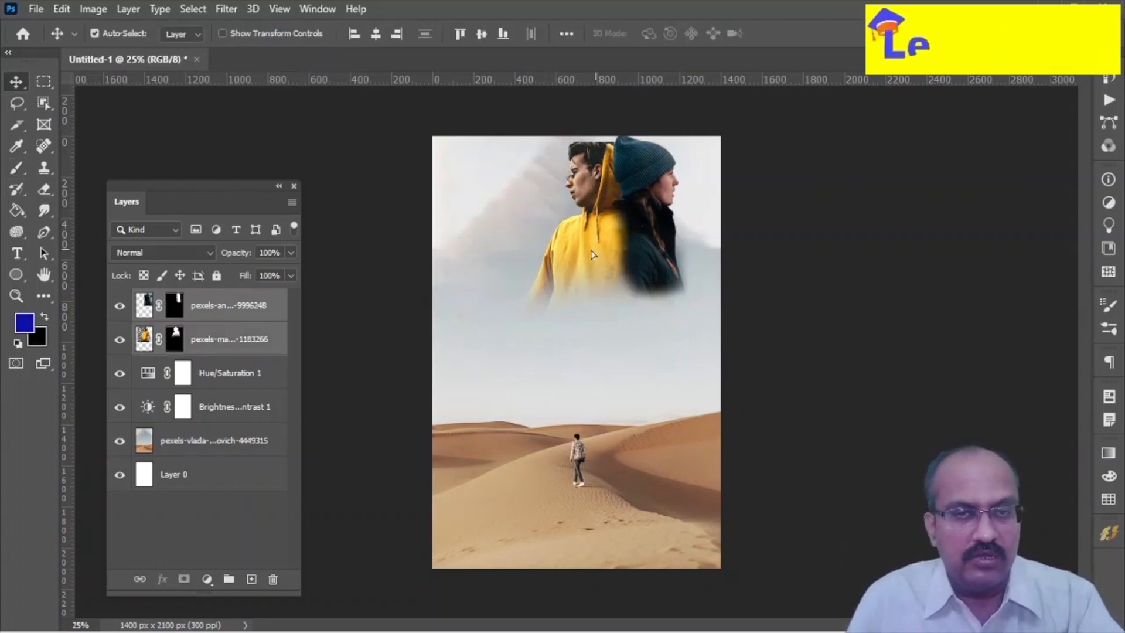
{"action": "left_click_drag", "start_coordinate": [593, 254], "coordinate": [558, 254]}
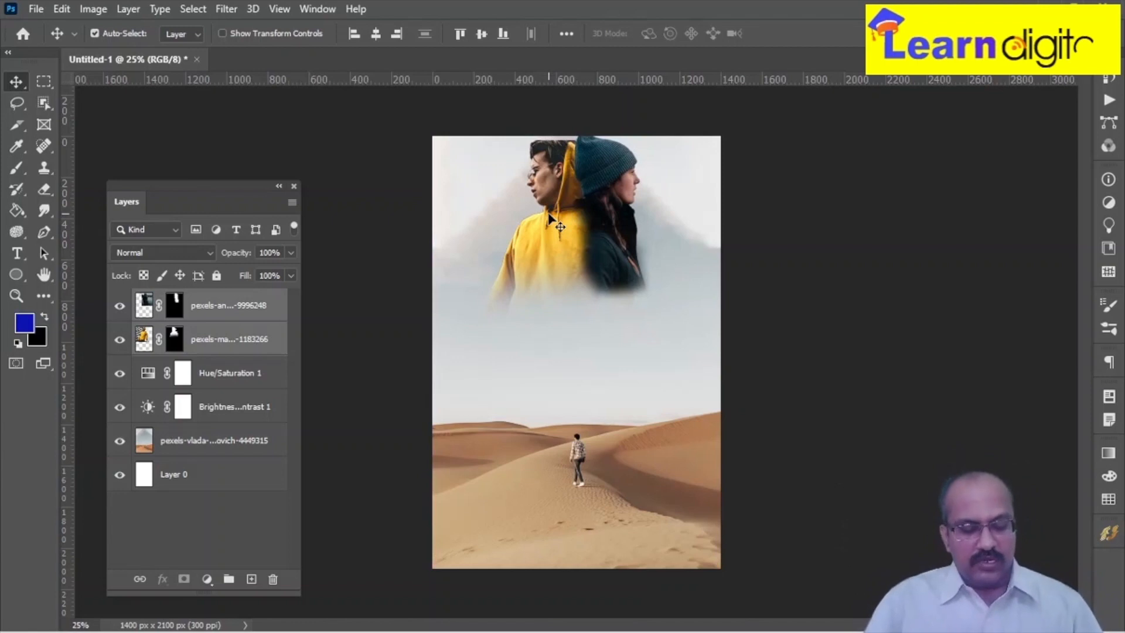
Step: Add a Photo Filter adjustment layer above the woman's layer and set its color to #00ccff
{"action": "left_click", "coordinate": [185, 305]}
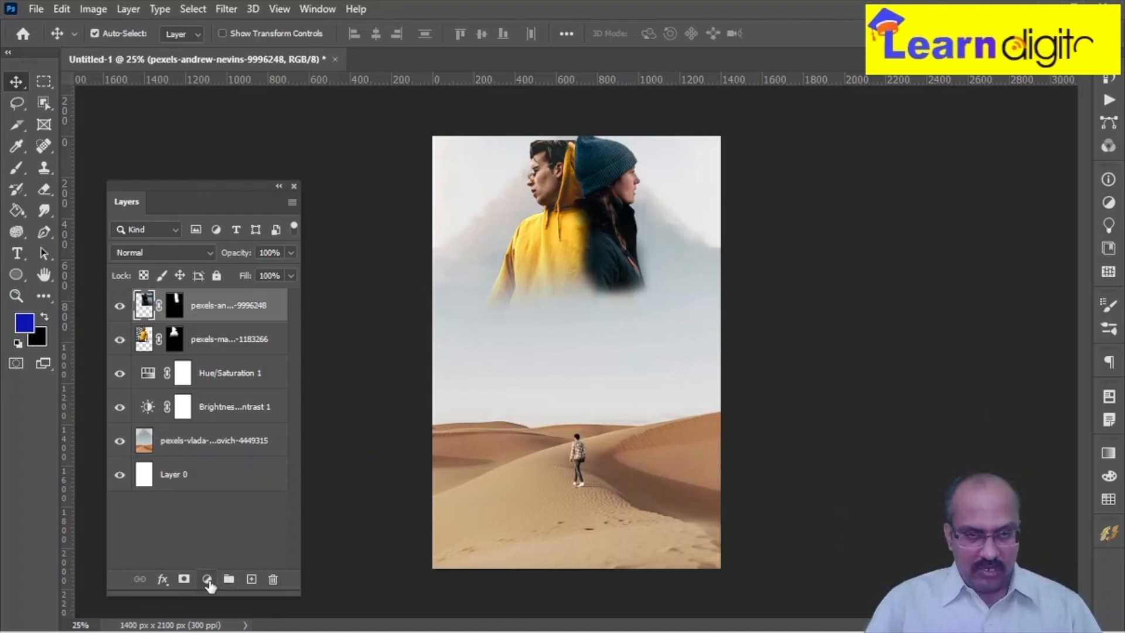
{"action": "left_click", "coordinate": [208, 580]}
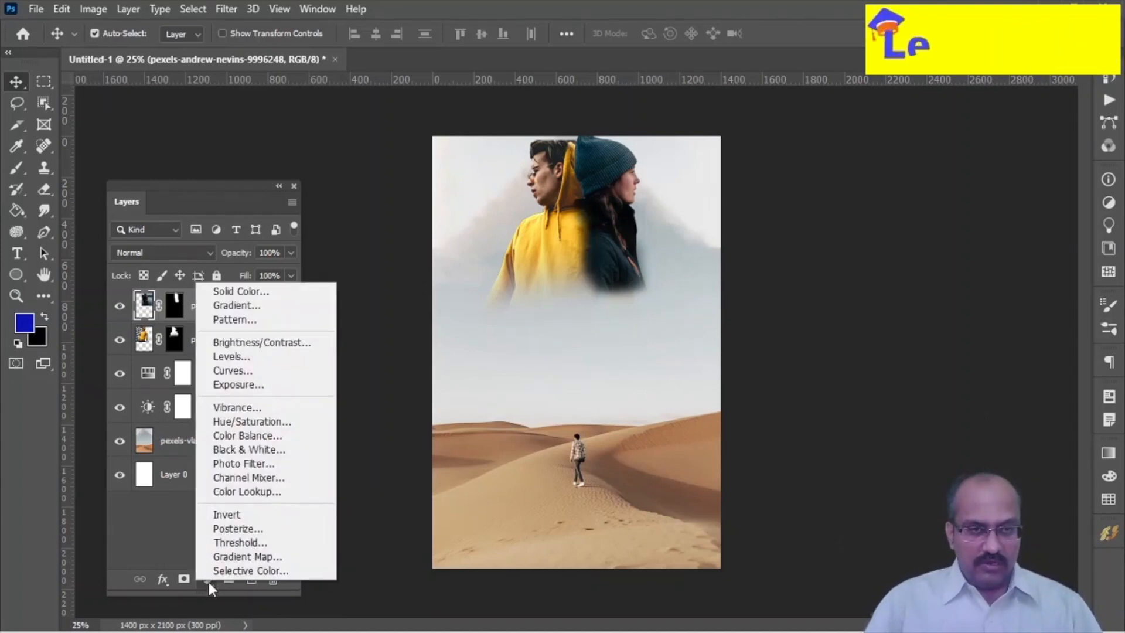
{"action": "left_click", "coordinate": [246, 464]}
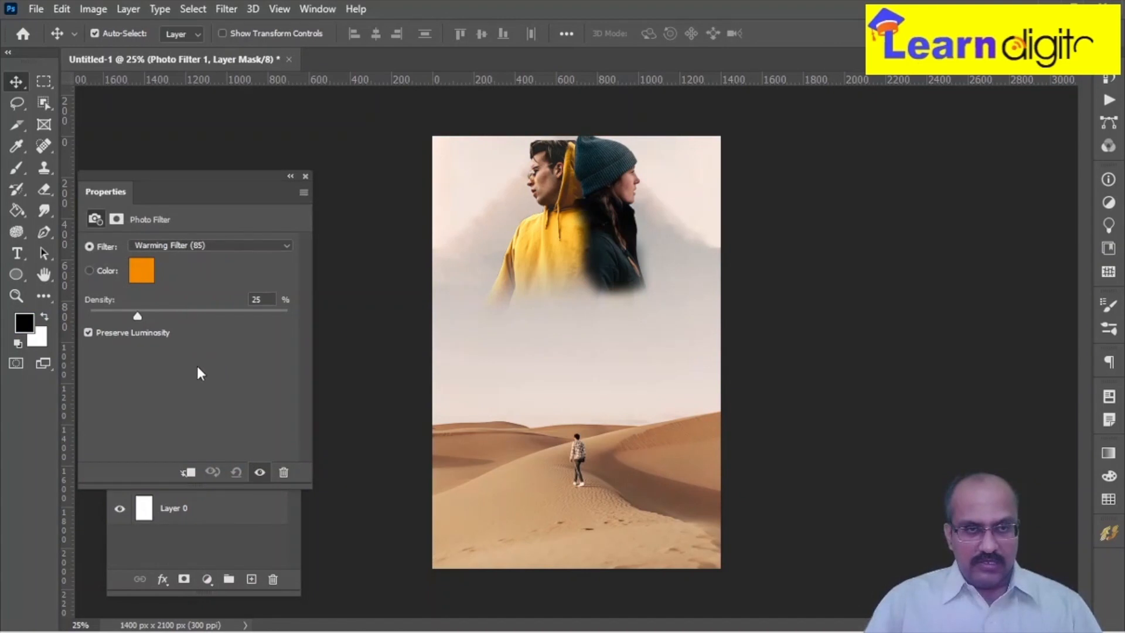
{"action": "left_click", "coordinate": [141, 270]}
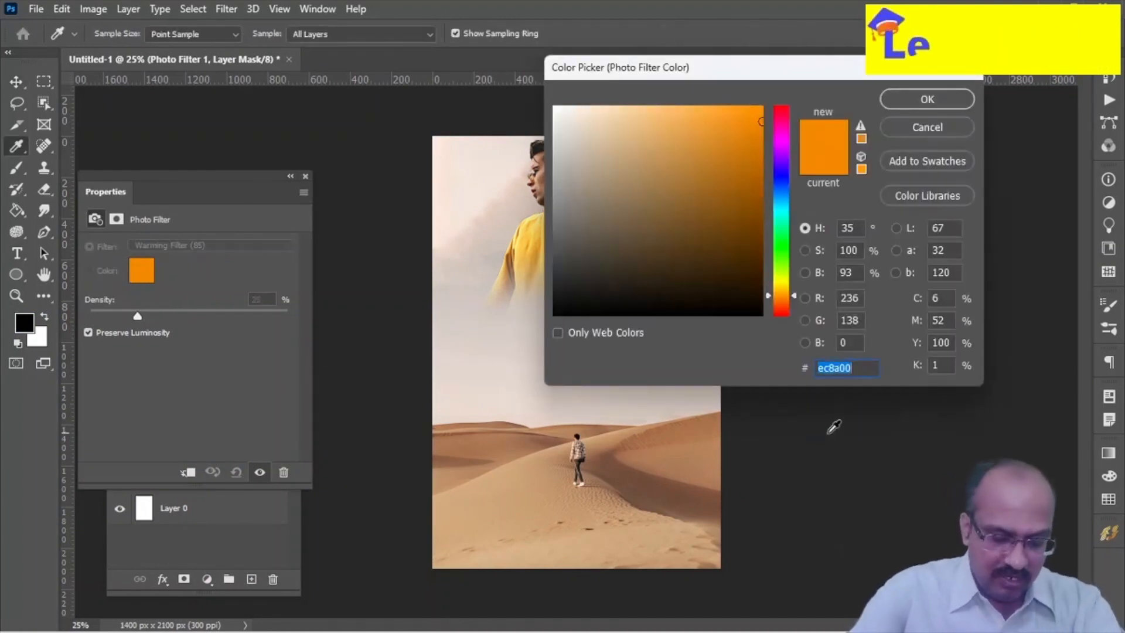
{"action": "type", "text": "00cc"}
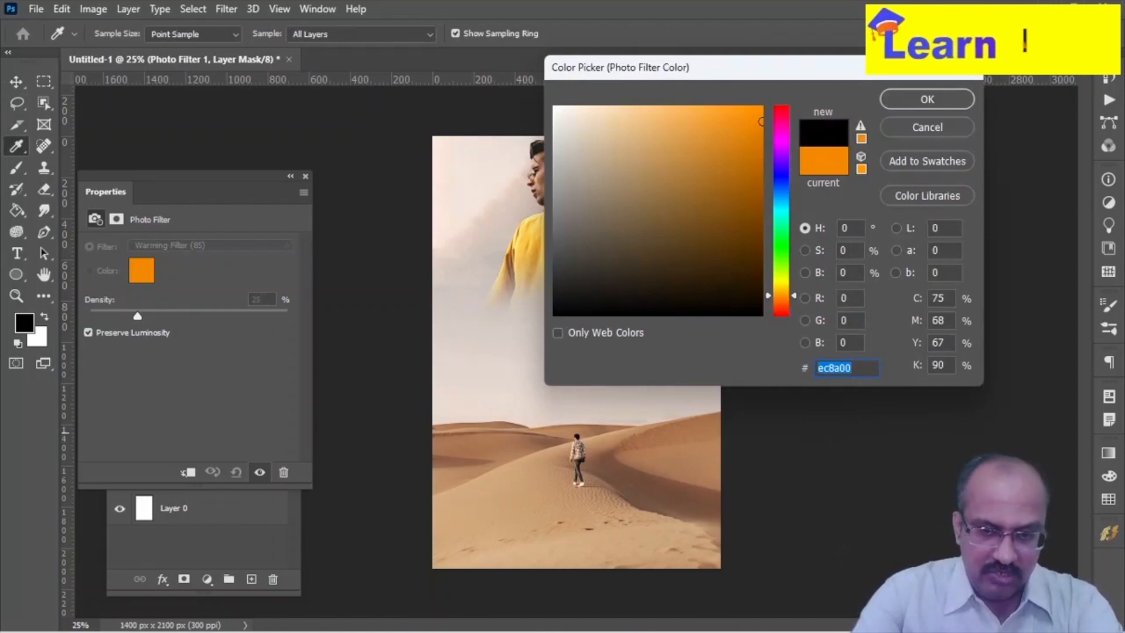
{"action": "type", "text": "ff"}
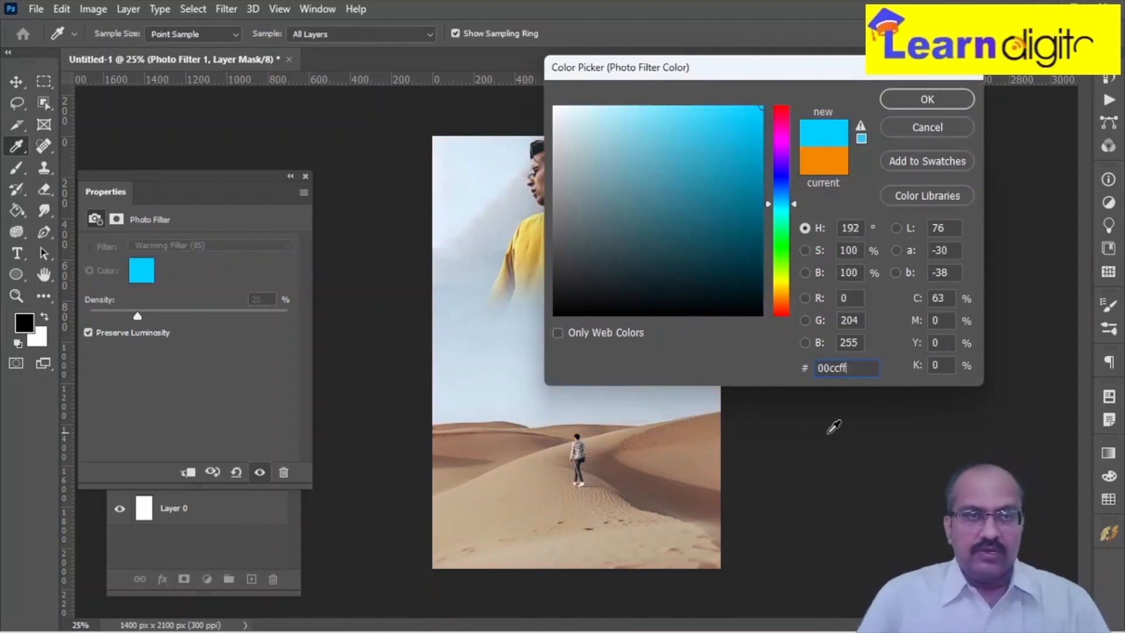
{"action": "left_click", "coordinate": [932, 102]}
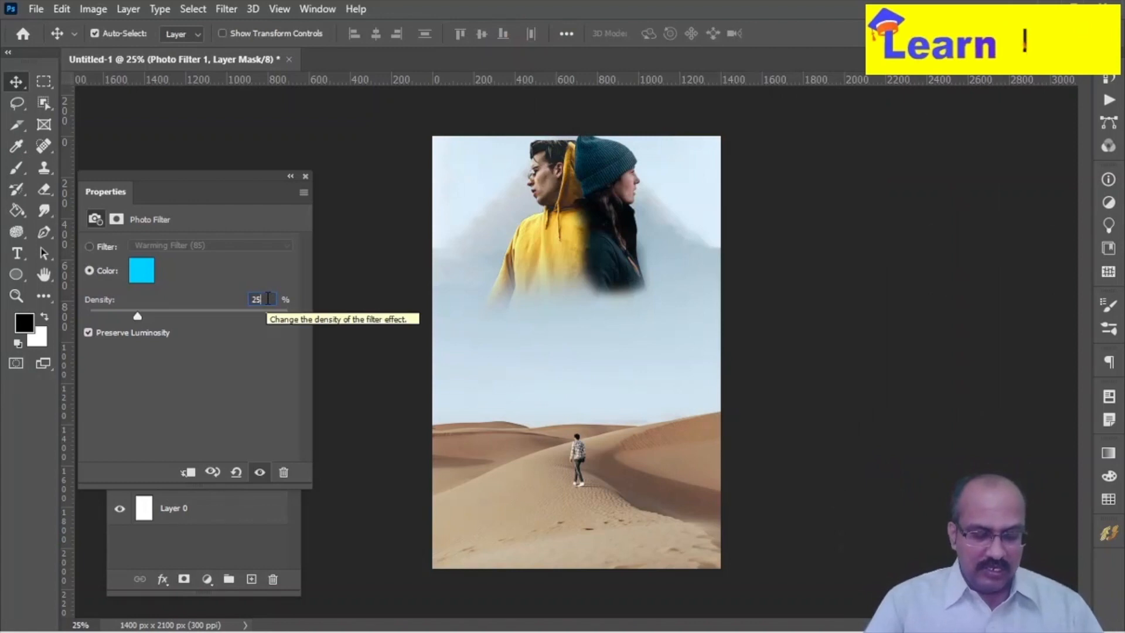
Step: Set the photo filter's density to 40% and close its settings
{"action": "left_click_drag", "start_coordinate": [267, 299], "coordinate": [225, 297]}
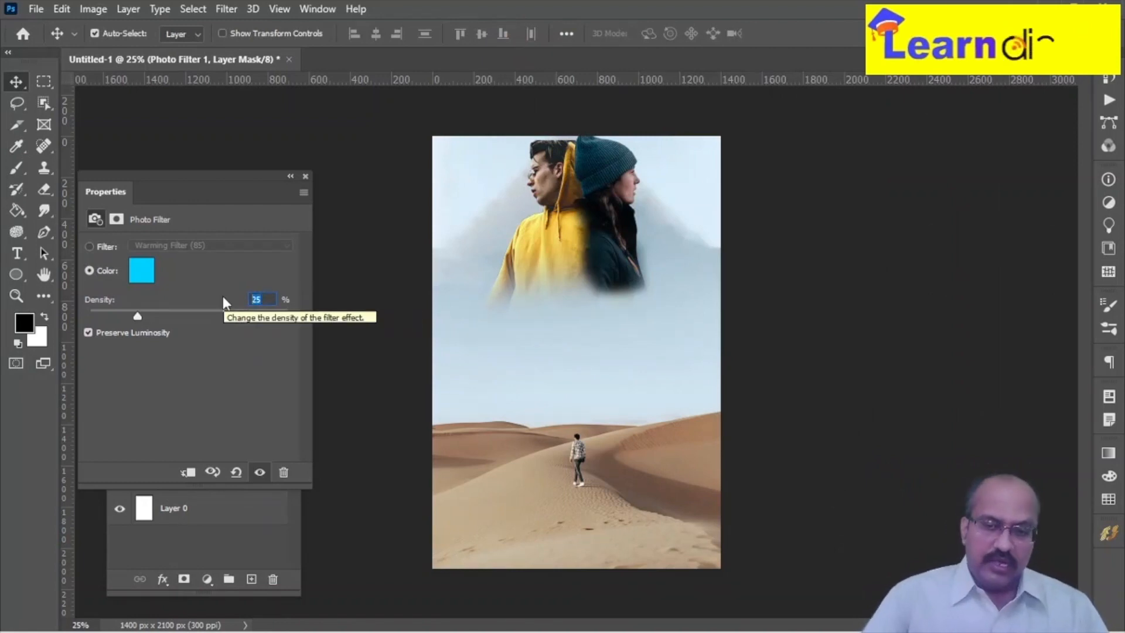
{"action": "type", "text": "40"}
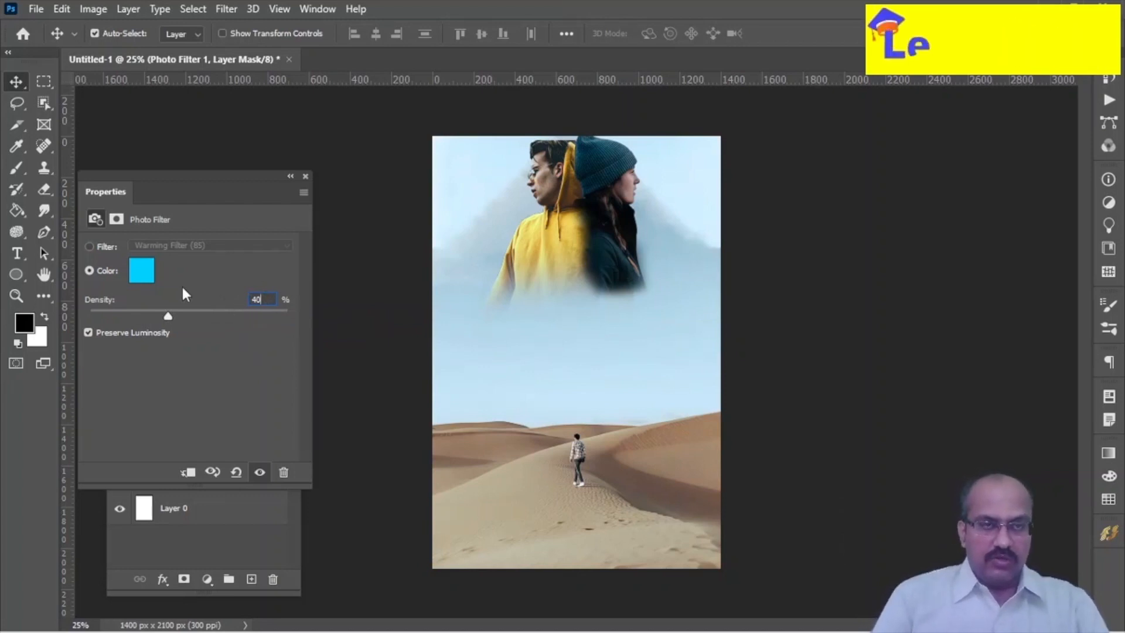
{"action": "left_click", "coordinate": [303, 176]}
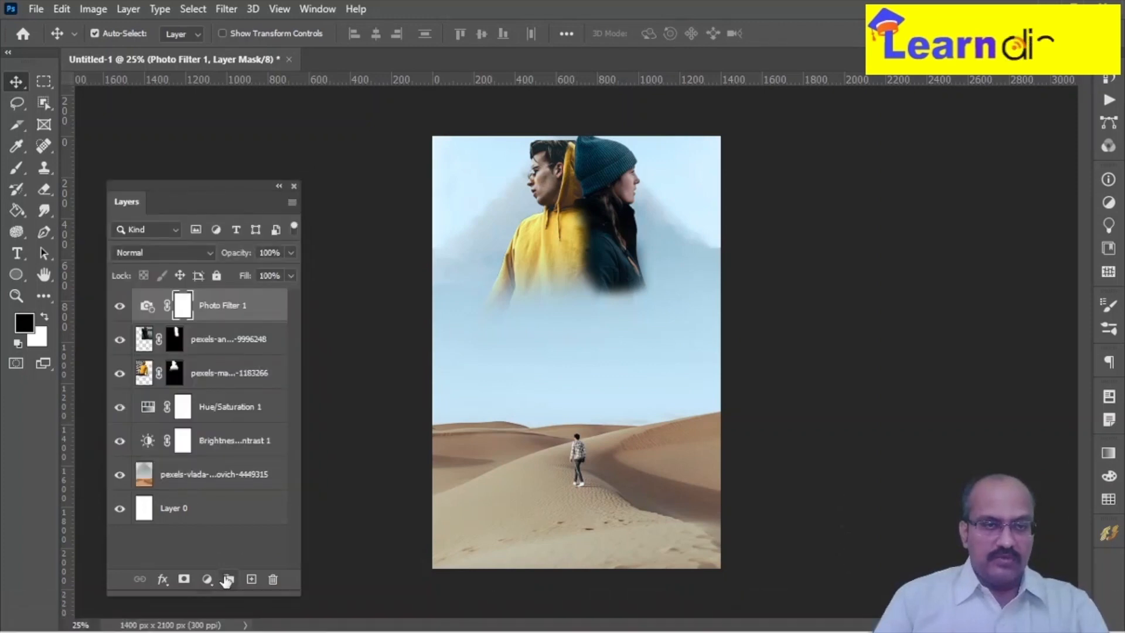
Step: Add a Color Lookup adjustment layer on top using the 3D LUT Kodak 5218 Kodak 2383 (by Adobe).cube
{"action": "left_click", "coordinate": [208, 580]}
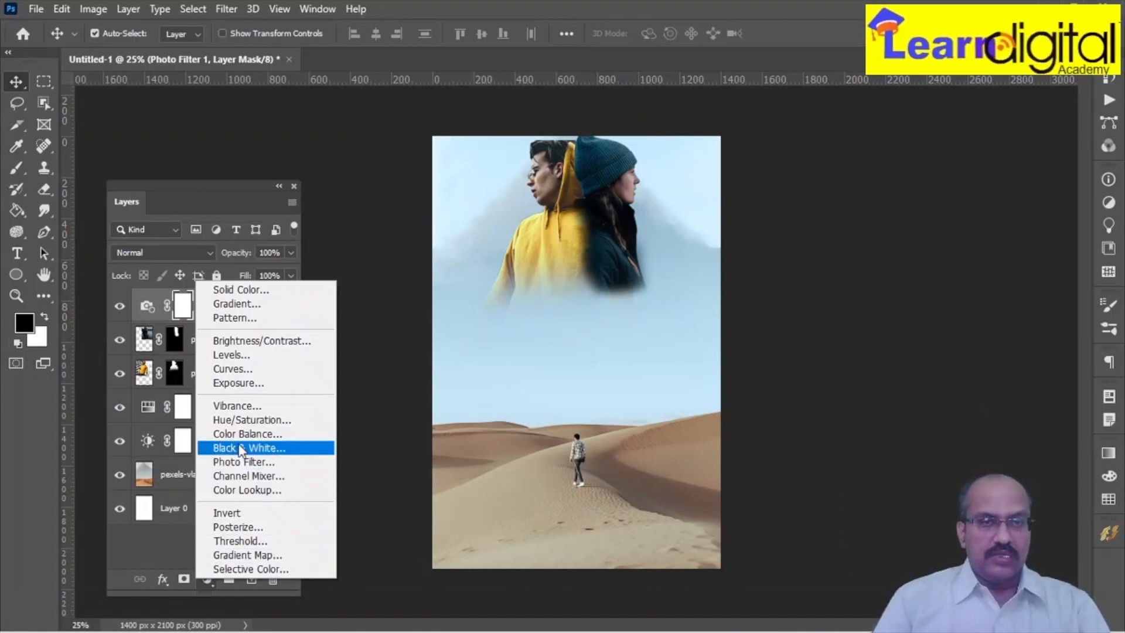
{"action": "left_click", "coordinate": [246, 493]}
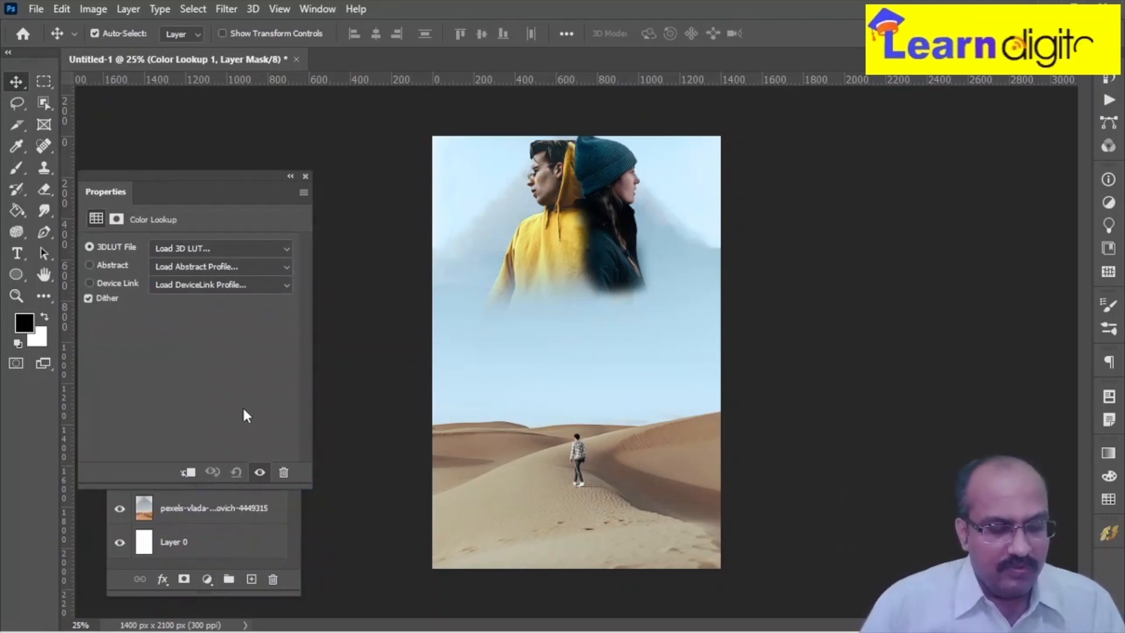
{"action": "left_click", "coordinate": [247, 254]}
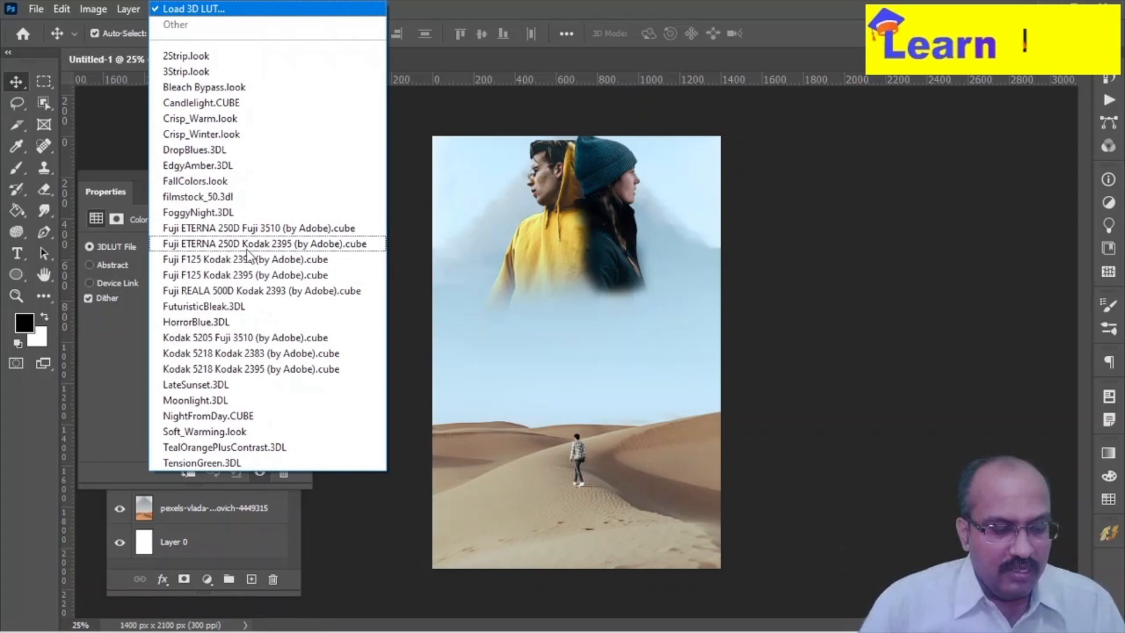
{"action": "left_click", "coordinate": [236, 353]}
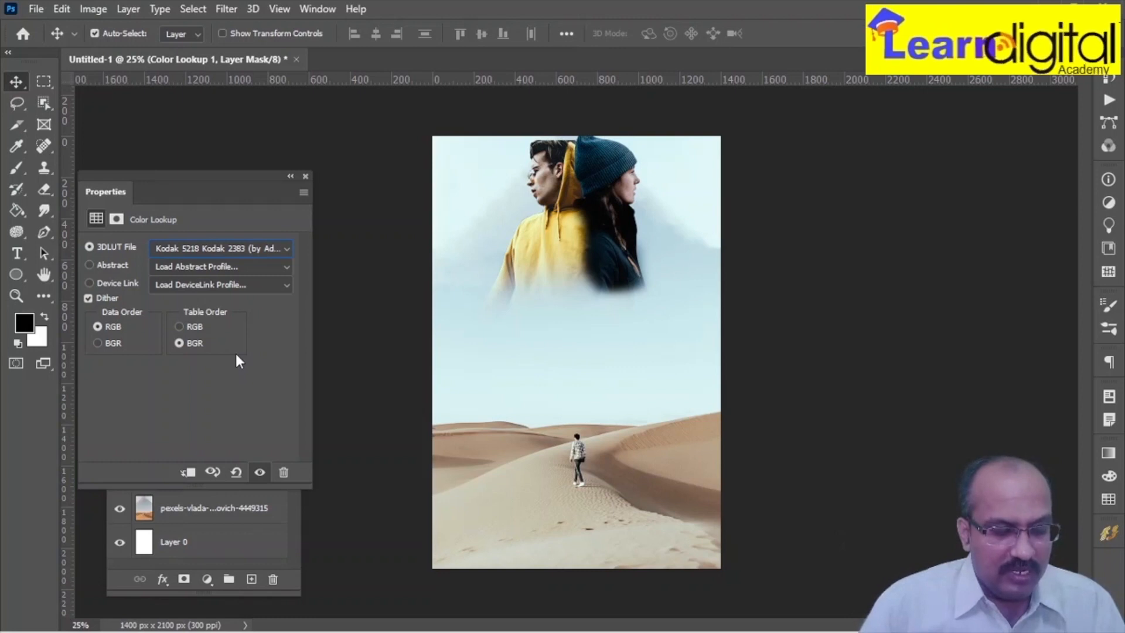
{"action": "left_click", "coordinate": [305, 176]}
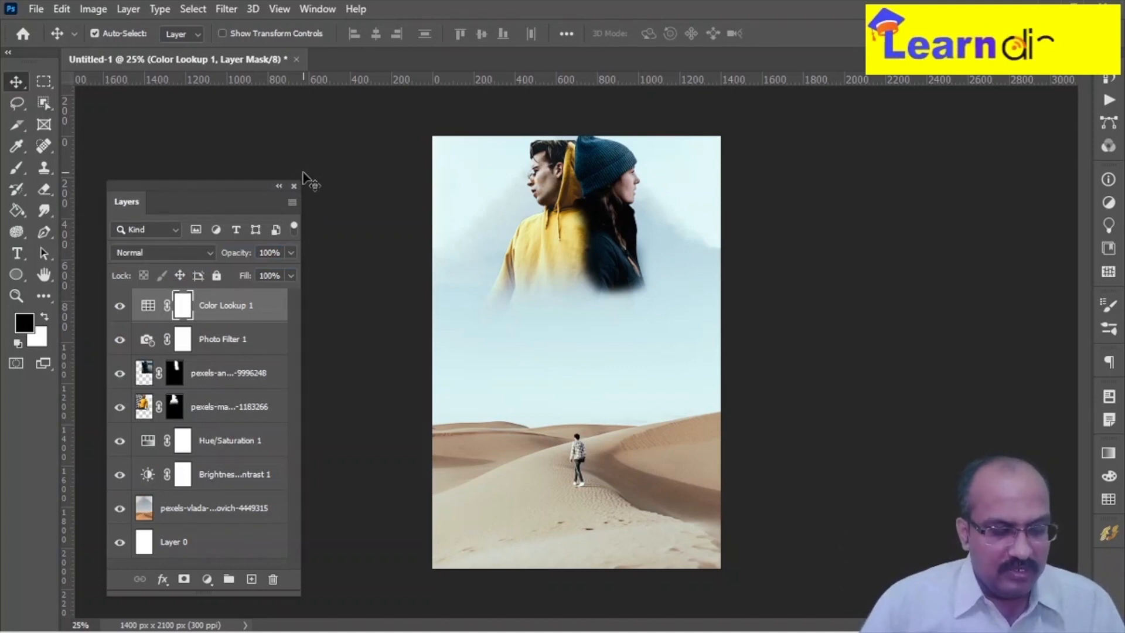
Step: Move both figures together lower in the sky and slightly left, leaving space above their heads
{"action": "left_click", "coordinate": [17, 258]}
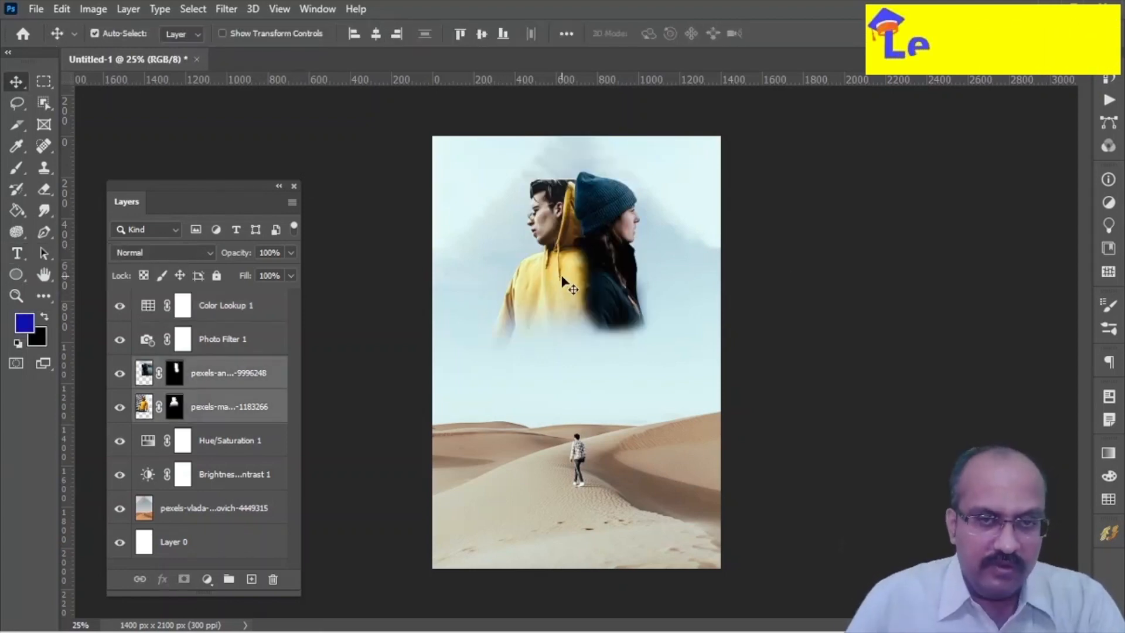
{"action": "left_click_drag", "start_coordinate": [561, 282], "coordinate": [550, 285]}
Step: Add a horizontal text layer with a person's placeholder name near the poster's upper-left corner
{"action": "left_click", "coordinate": [20, 254]}
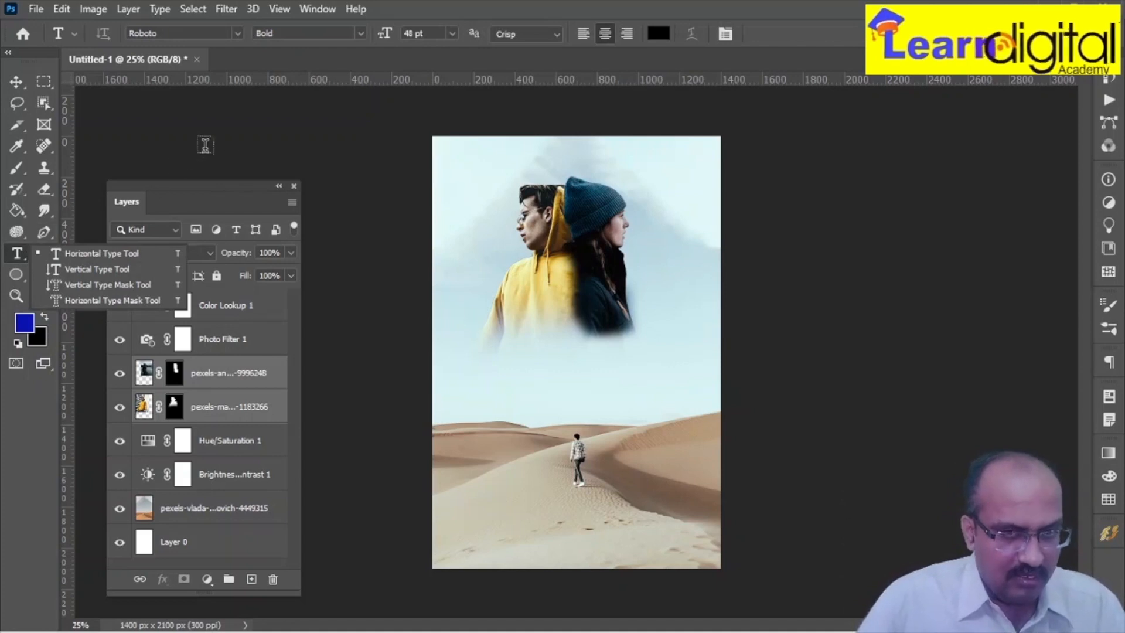
{"action": "left_click", "coordinate": [482, 157]}
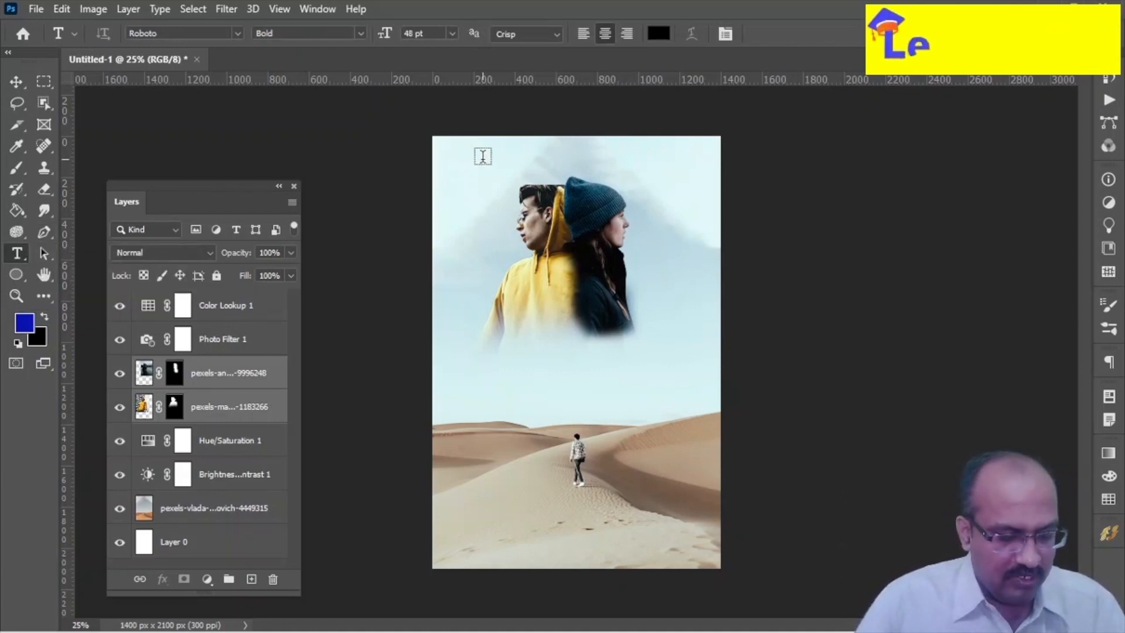
{"action": "left_click", "coordinate": [483, 156]}
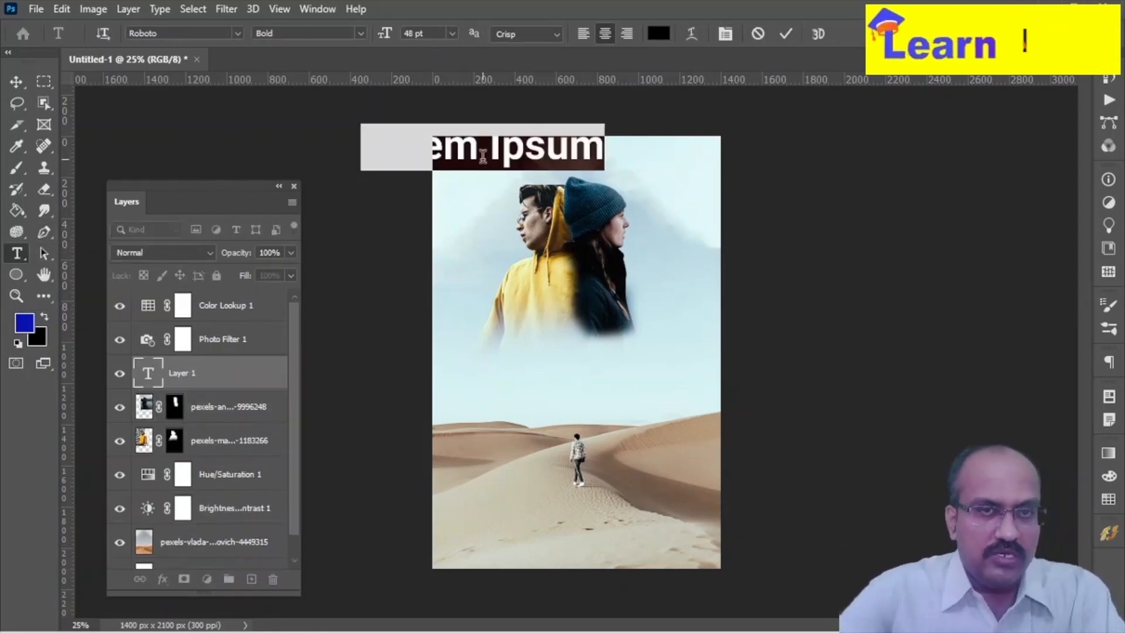
{"action": "type", "text": "JO"}
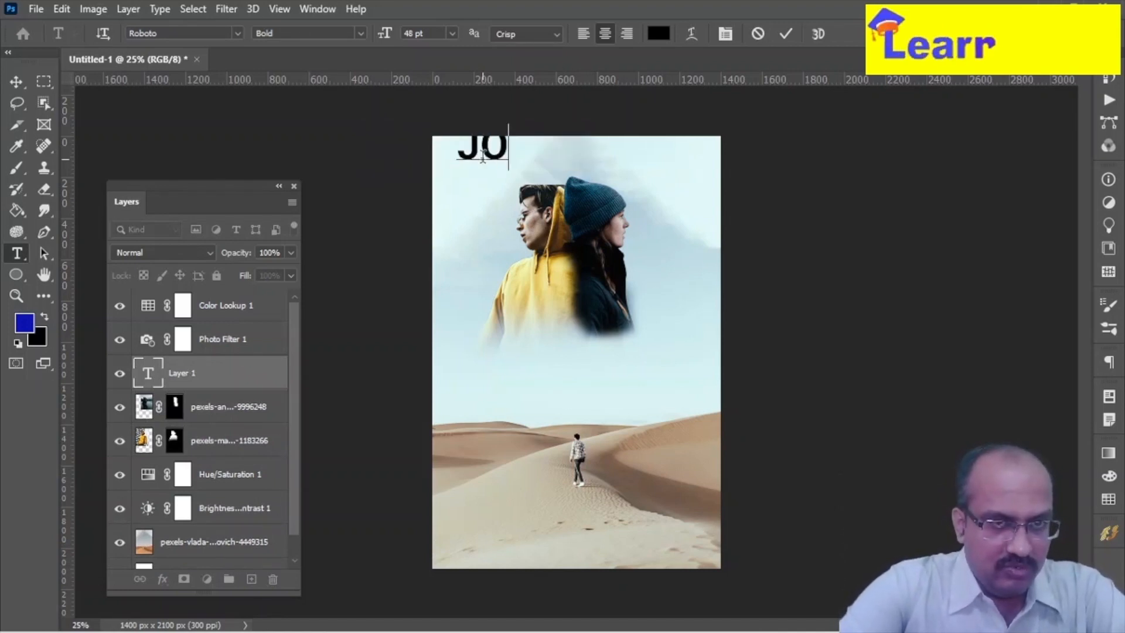
{"action": "type", "text": "H"}
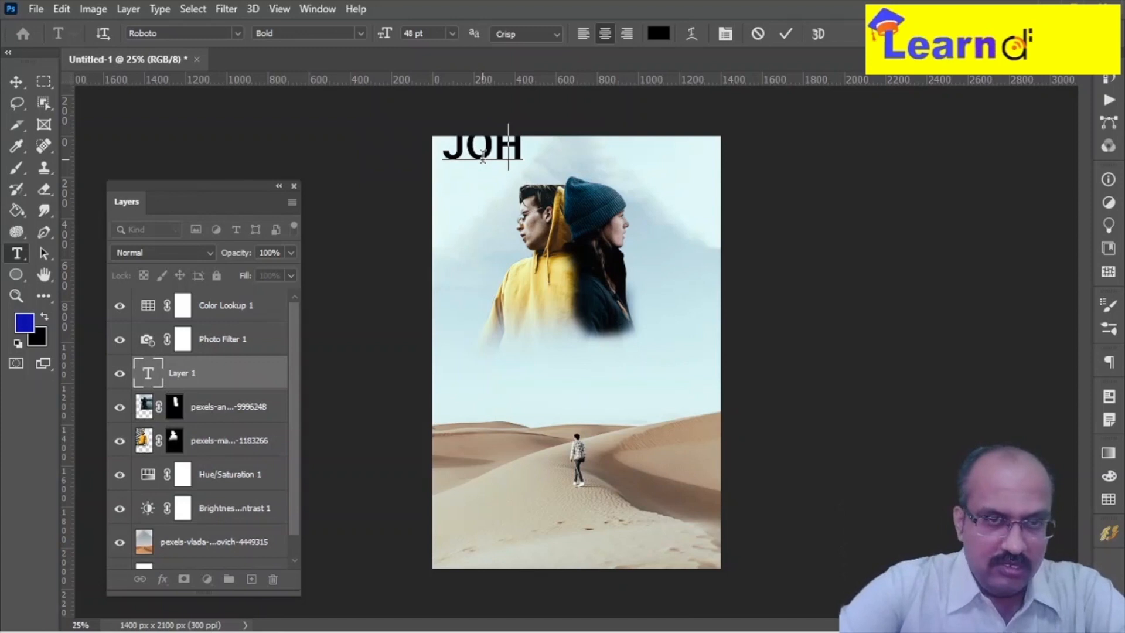
{"action": "key", "text": "BackSpace"}
{"action": "key", "text": "BackSpace"}
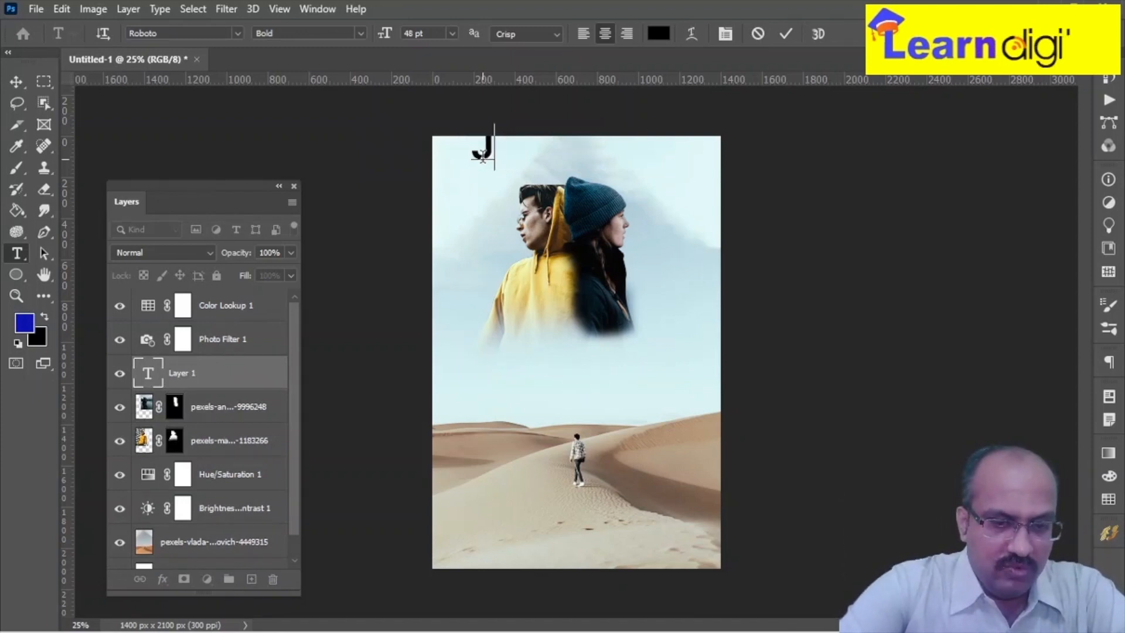
{"action": "type", "text": "ohn"}
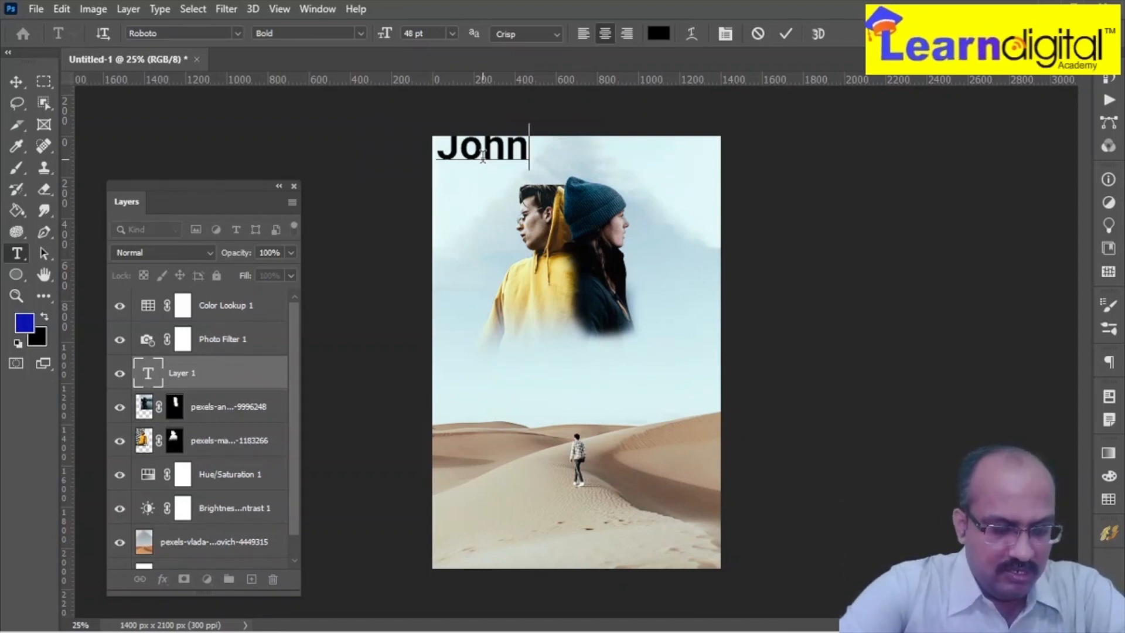
{"action": "type", "text": " D"}
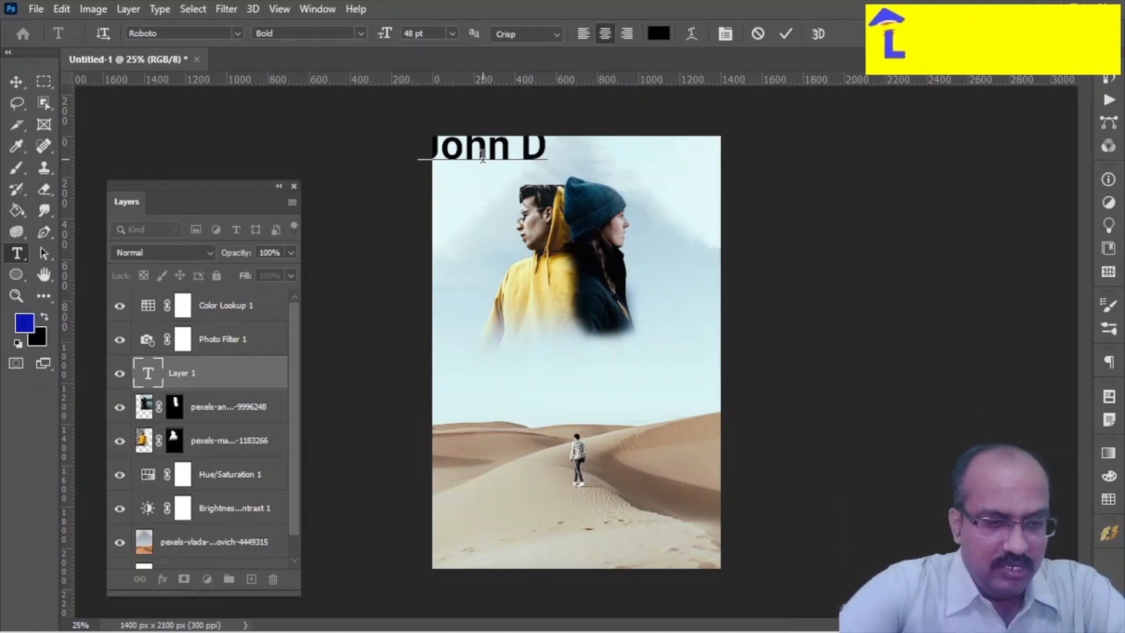
{"action": "type", "text": "oe"}
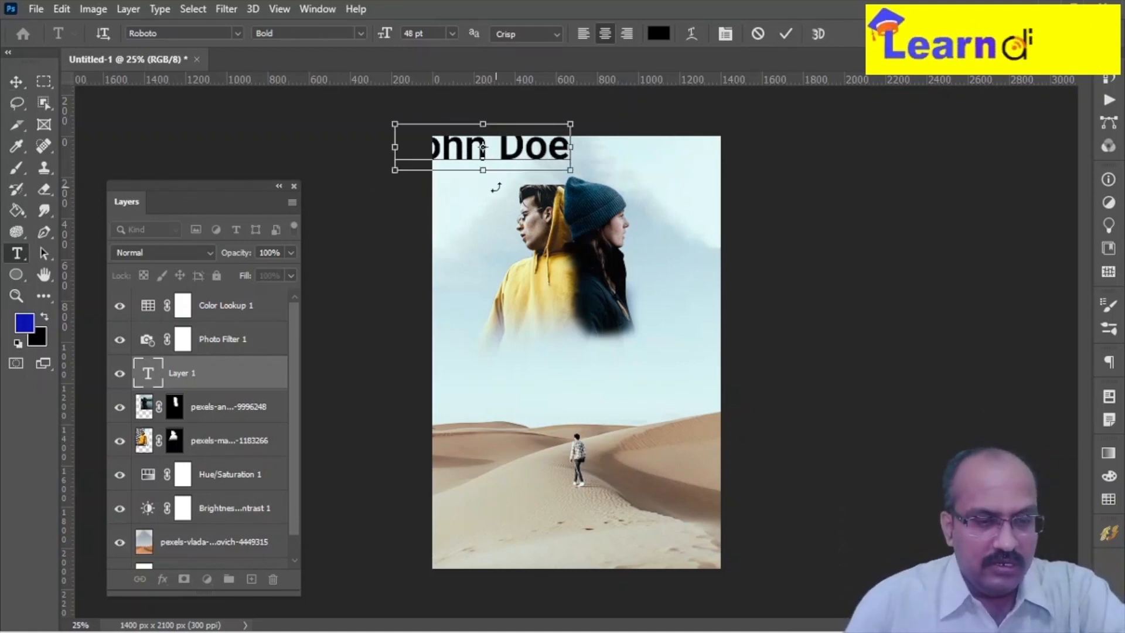
Step: Set the whole name text to the Quicksand Regular font at 16 pt
{"action": "key", "text": "ctrl+a"}
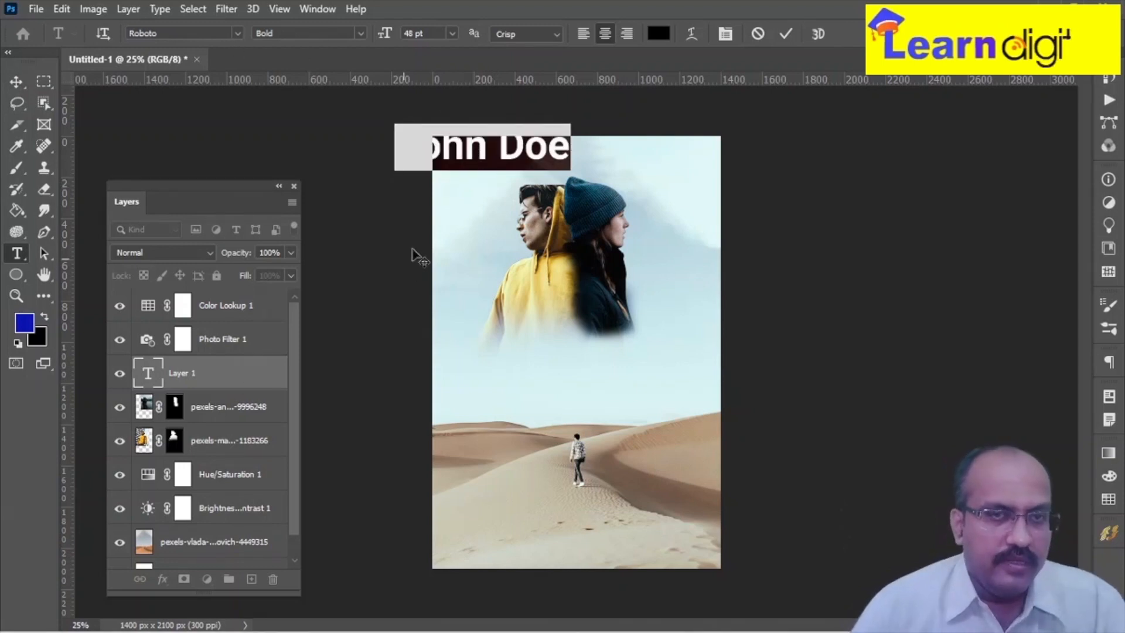
{"action": "left_click", "coordinate": [174, 34]}
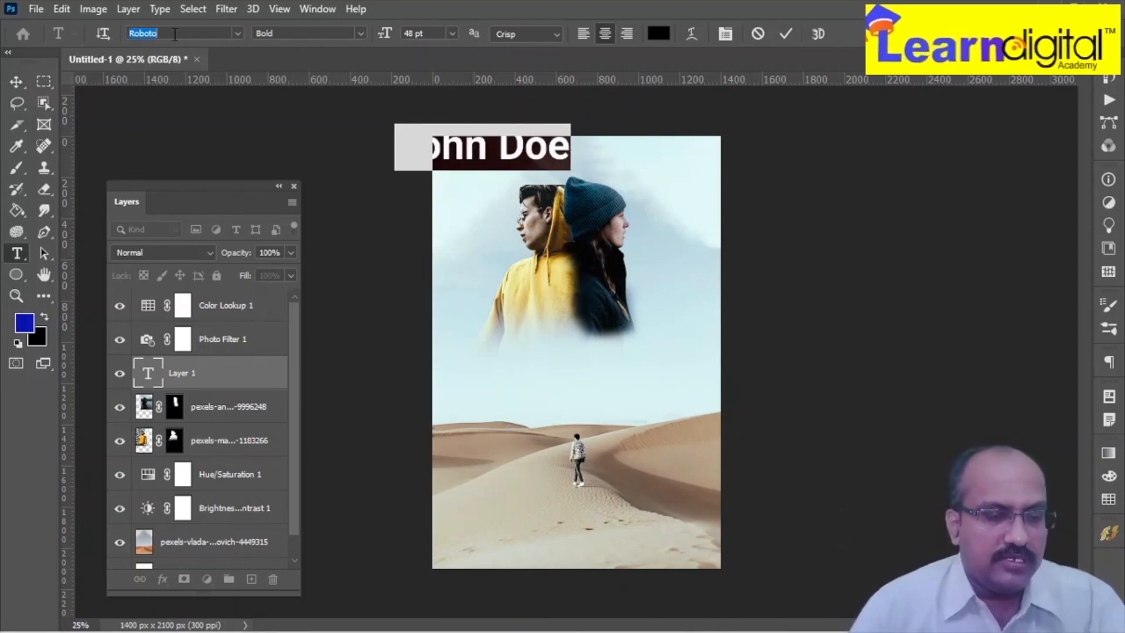
{"action": "type", "text": "quicksand"}
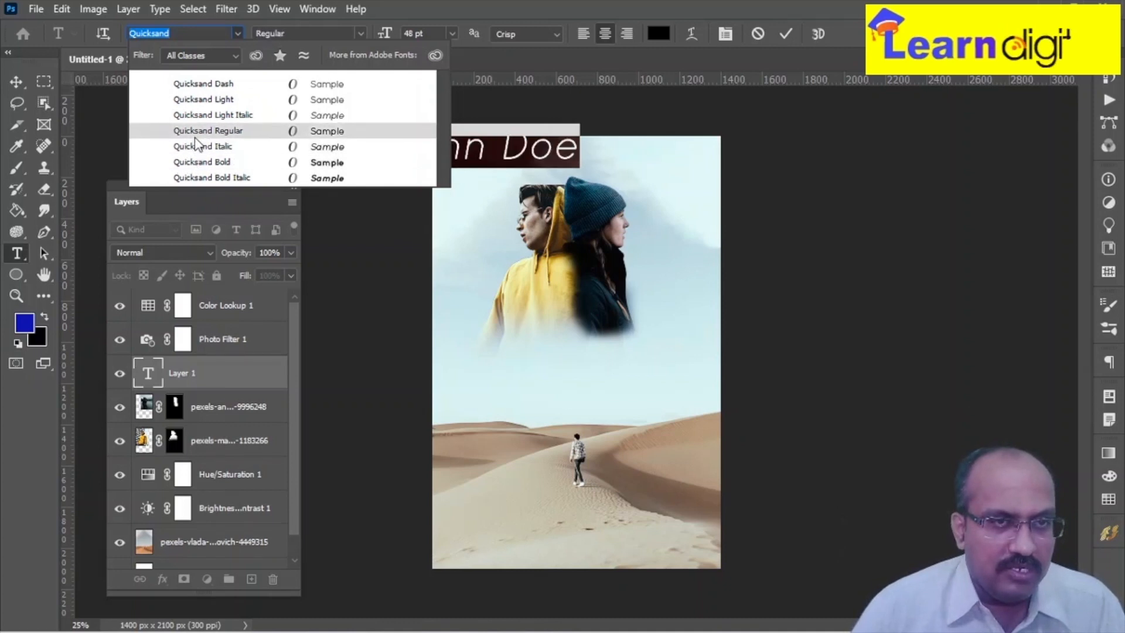
{"action": "key", "text": "Escape"}
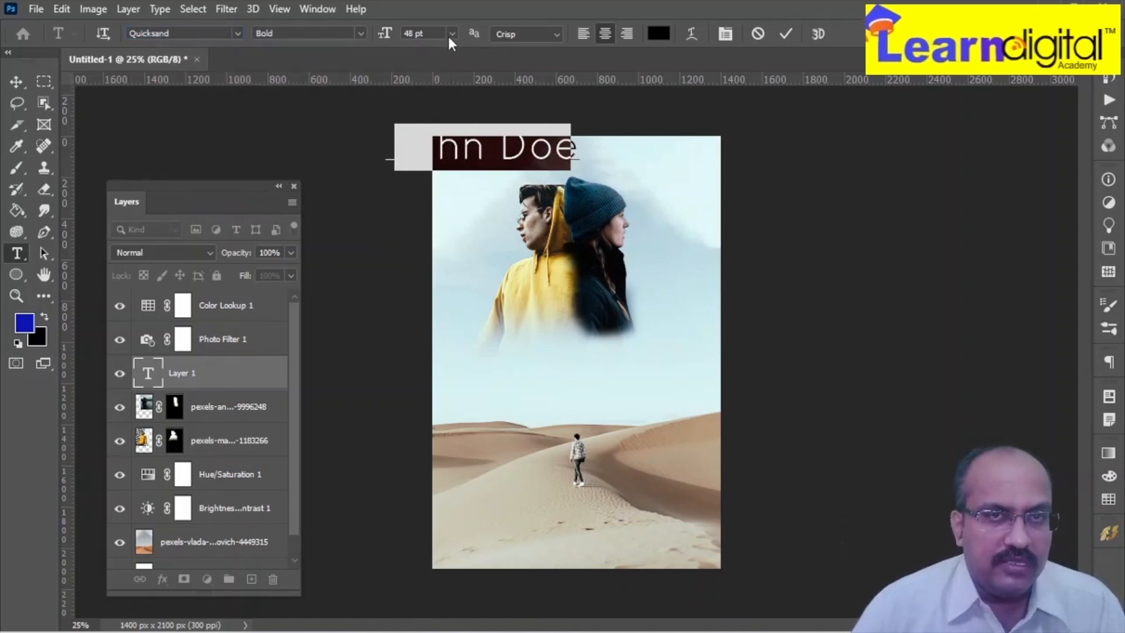
{"action": "left_click", "coordinate": [452, 34]}
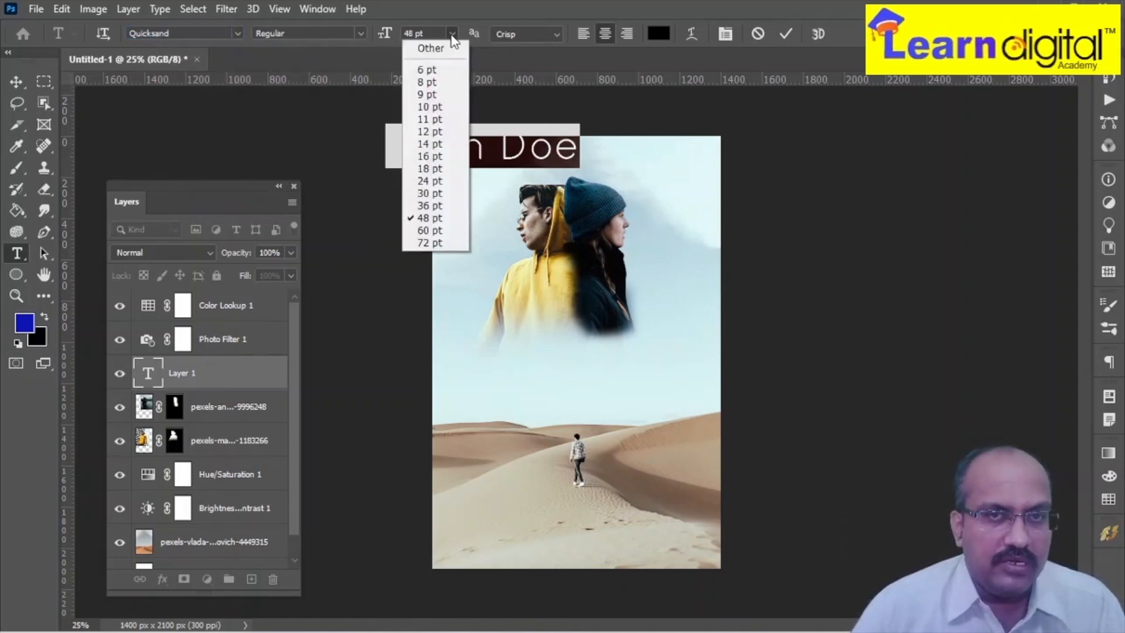
{"action": "left_click", "coordinate": [420, 157]}
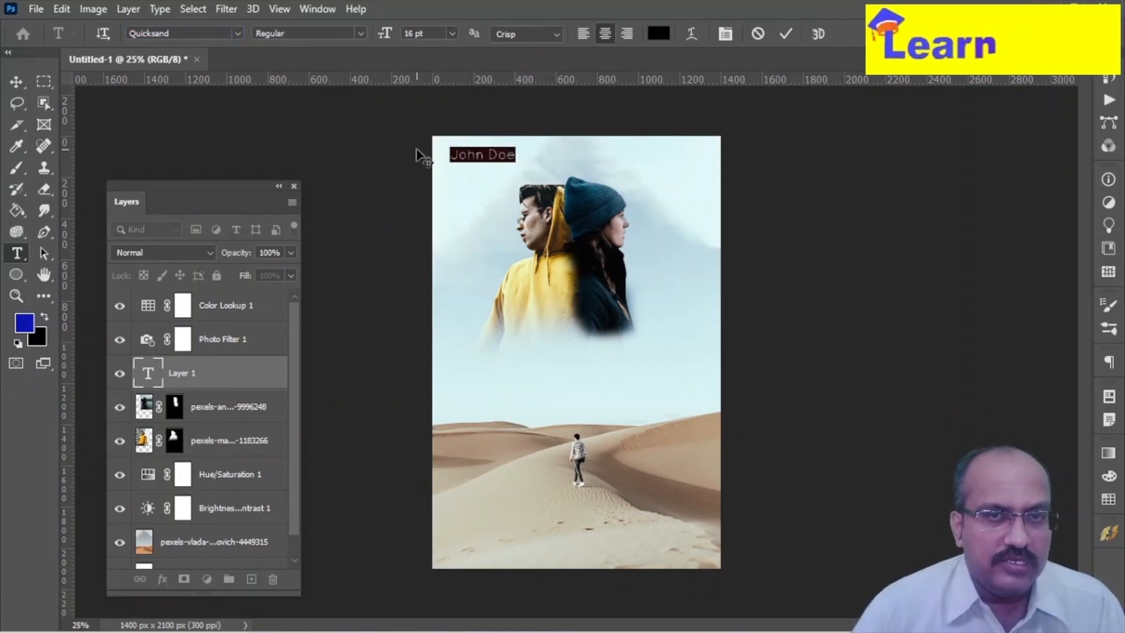
Step: Position the name above the man's head and place a duplicate of it level with it above the woman
{"action": "left_click", "coordinate": [16, 81]}
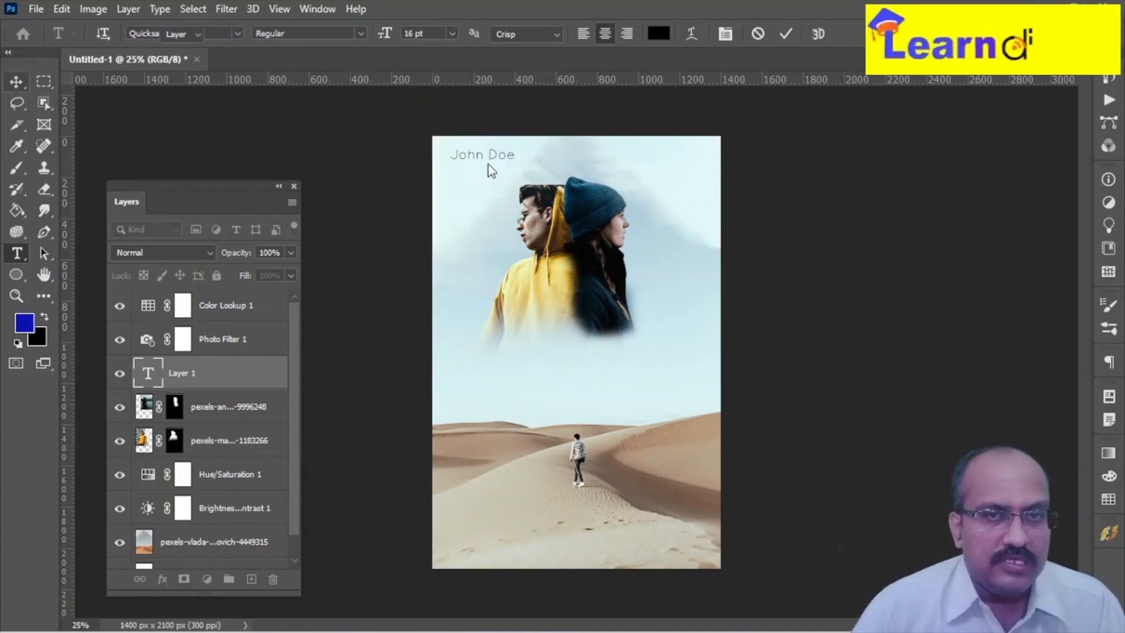
{"action": "left_click_drag", "start_coordinate": [518, 163], "coordinate": [533, 168]}
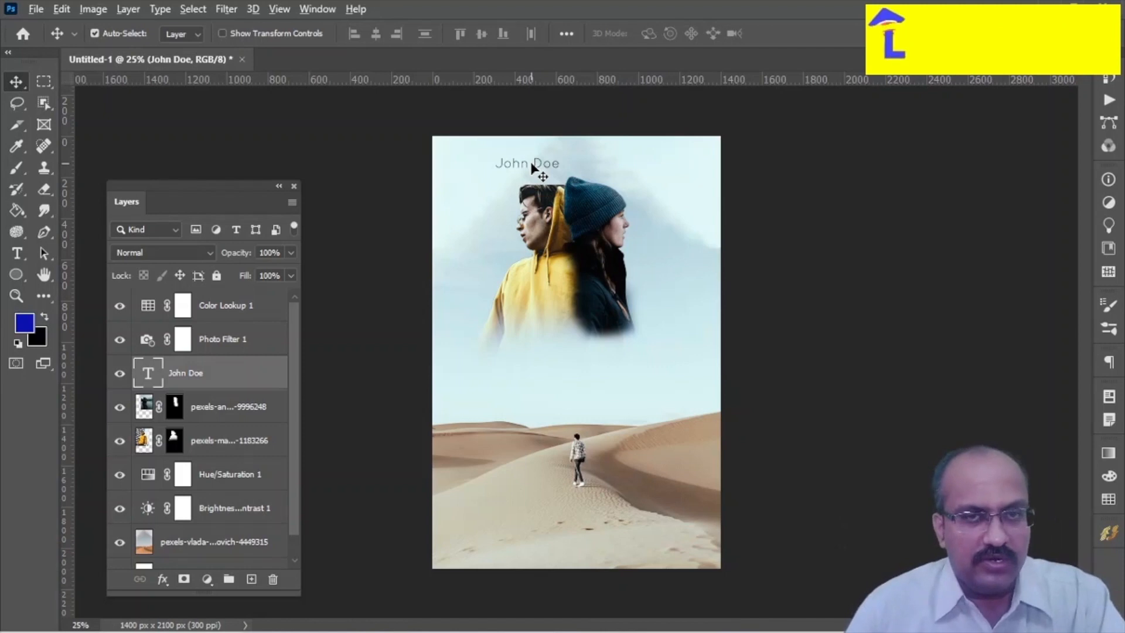
{"action": "left_click_drag", "start_coordinate": [533, 165], "coordinate": [614, 163]}
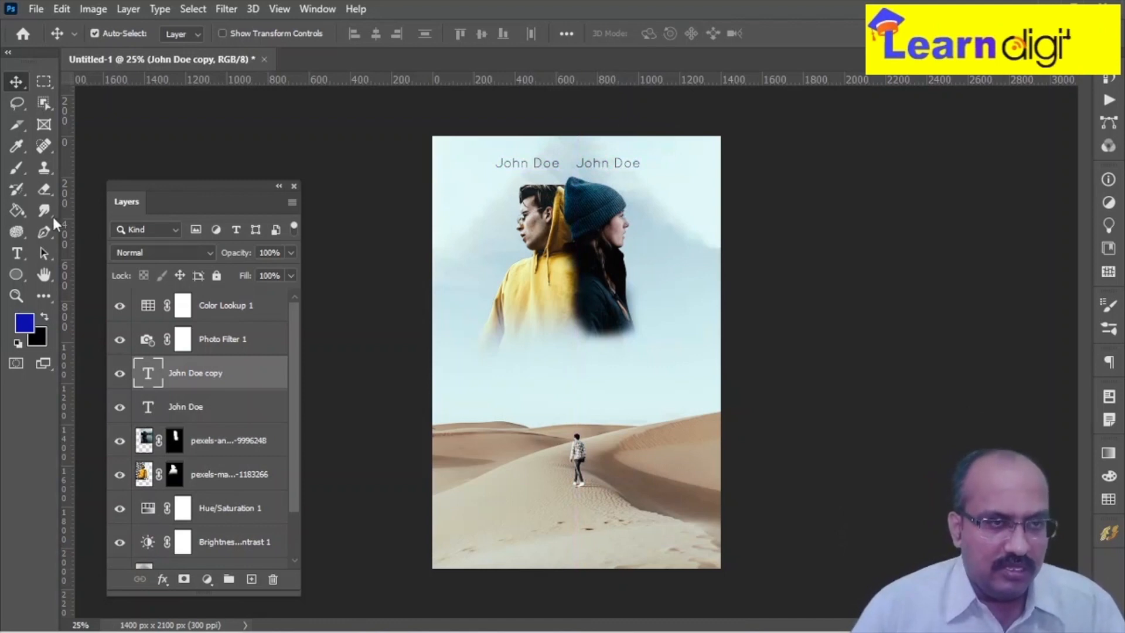
Step: Replace the duplicate name above the woman with her own placeholder name and space the two names farther apart
{"action": "left_click", "coordinate": [17, 253]}
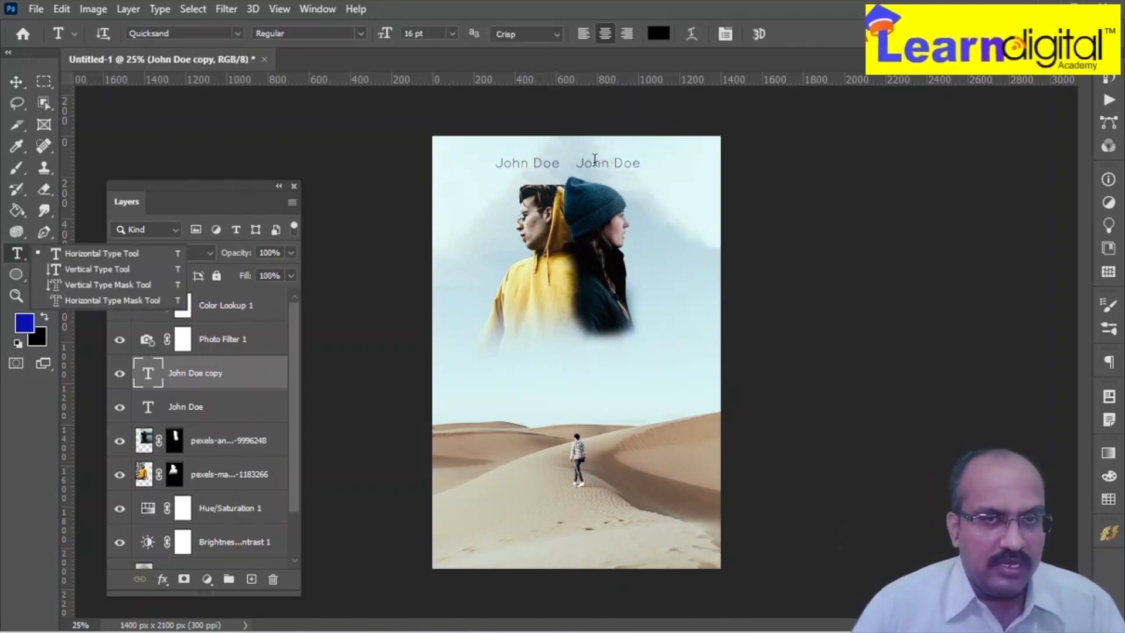
{"action": "left_click", "coordinate": [595, 162]}
{"action": "key", "text": "ctrl+a"}
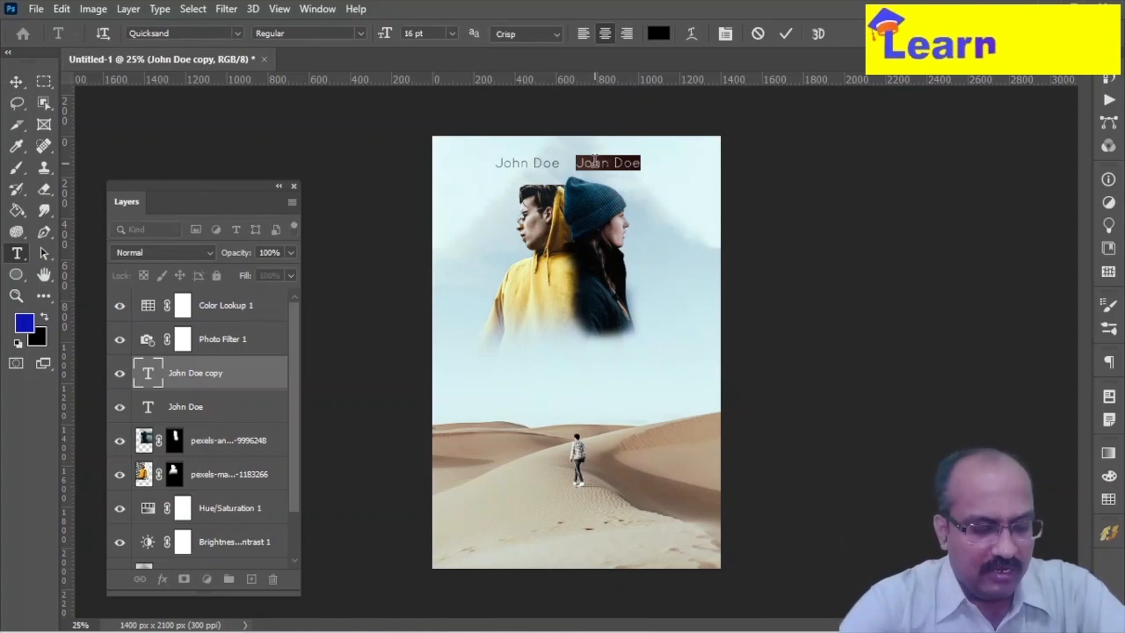
{"action": "type", "text": "Jane"}
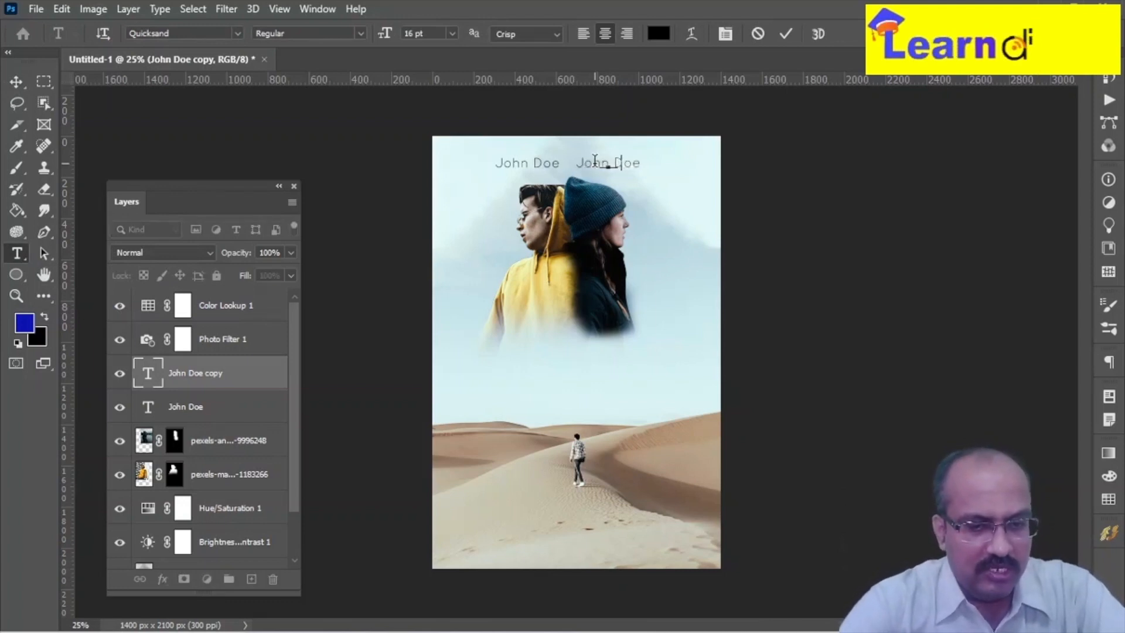
{"action": "type", "text": " Sm"}
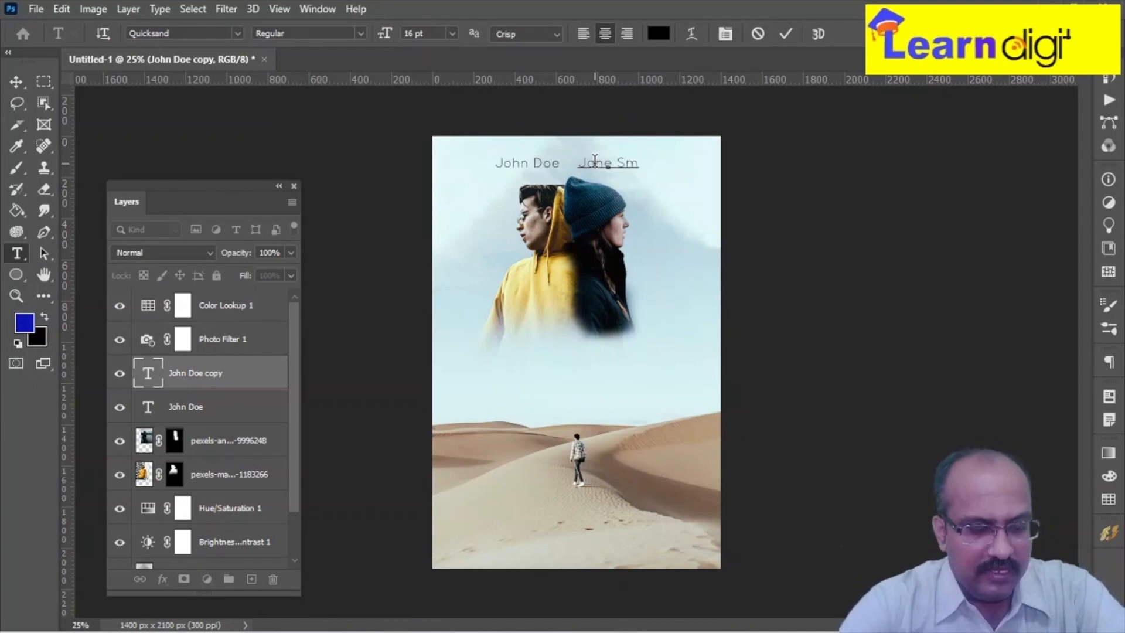
{"action": "type", "text": "ith"}
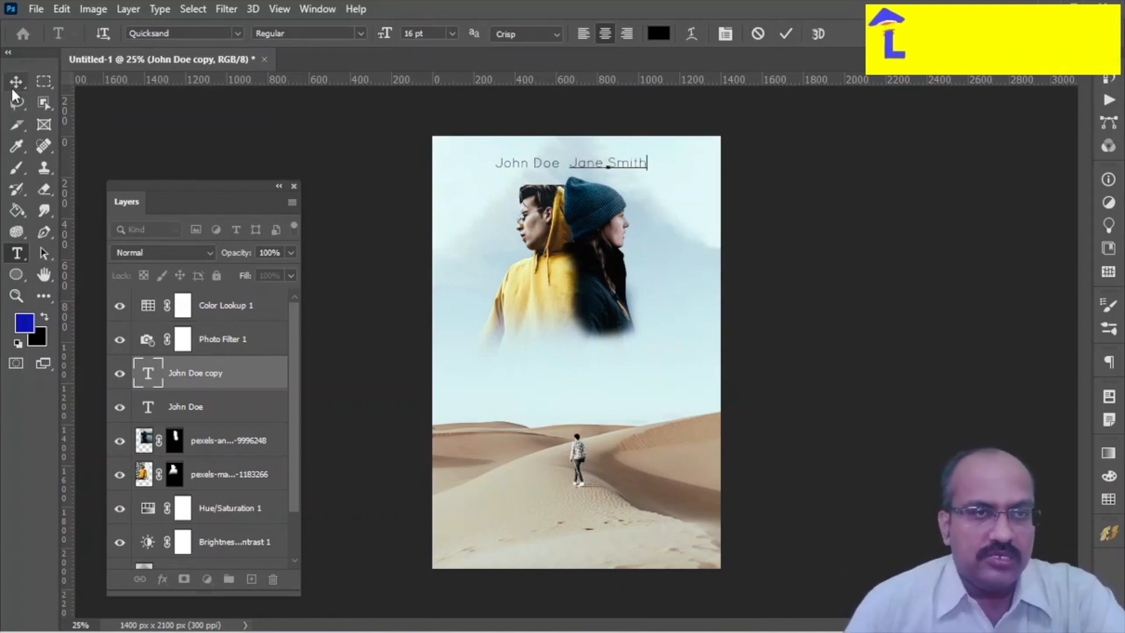
{"action": "left_click", "coordinate": [14, 85]}
{"action": "left_click_drag", "start_coordinate": [545, 170], "coordinate": [605, 168]}
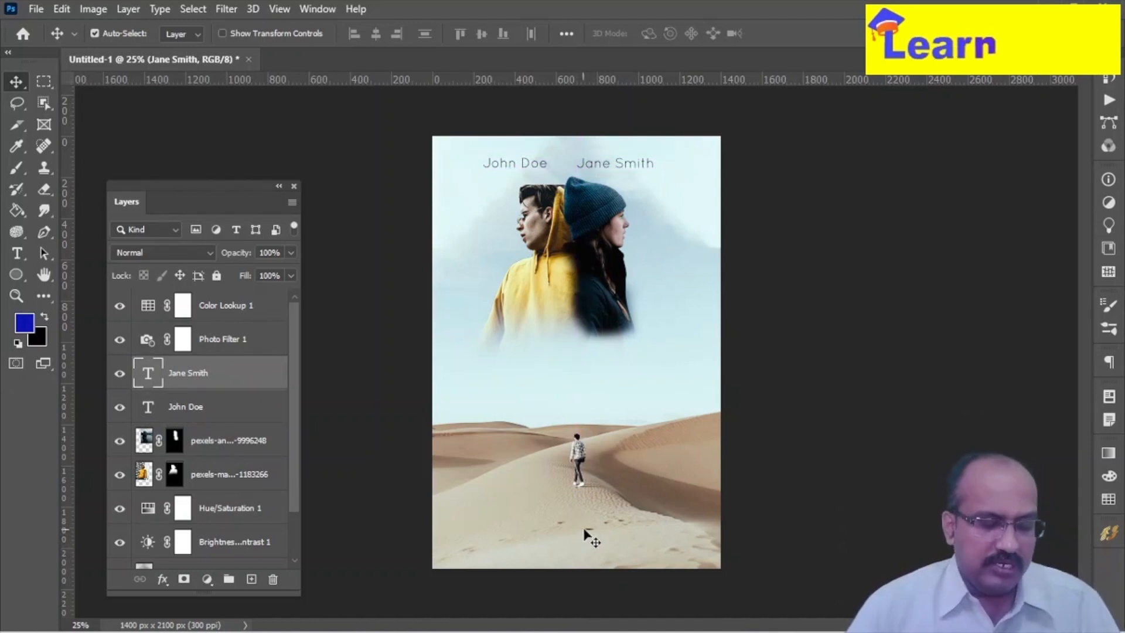
Step: Add a horizontal text layer reading "IN THEATURES" on the sand near the poster's lower-left area
{"action": "left_click", "coordinate": [17, 257]}
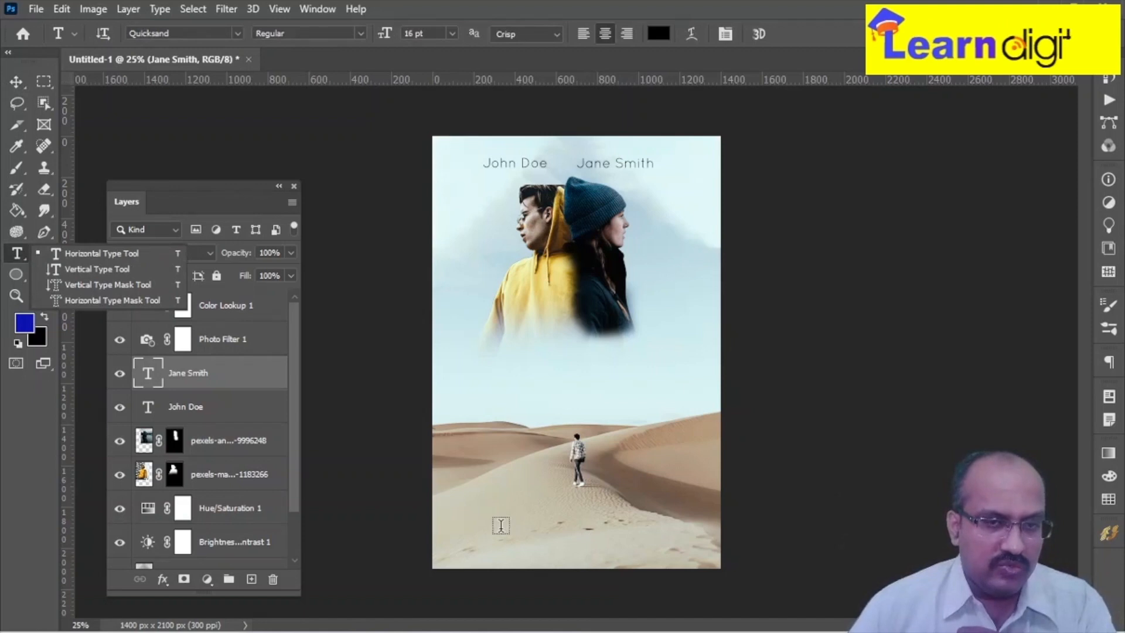
{"action": "left_click", "coordinate": [501, 526]}
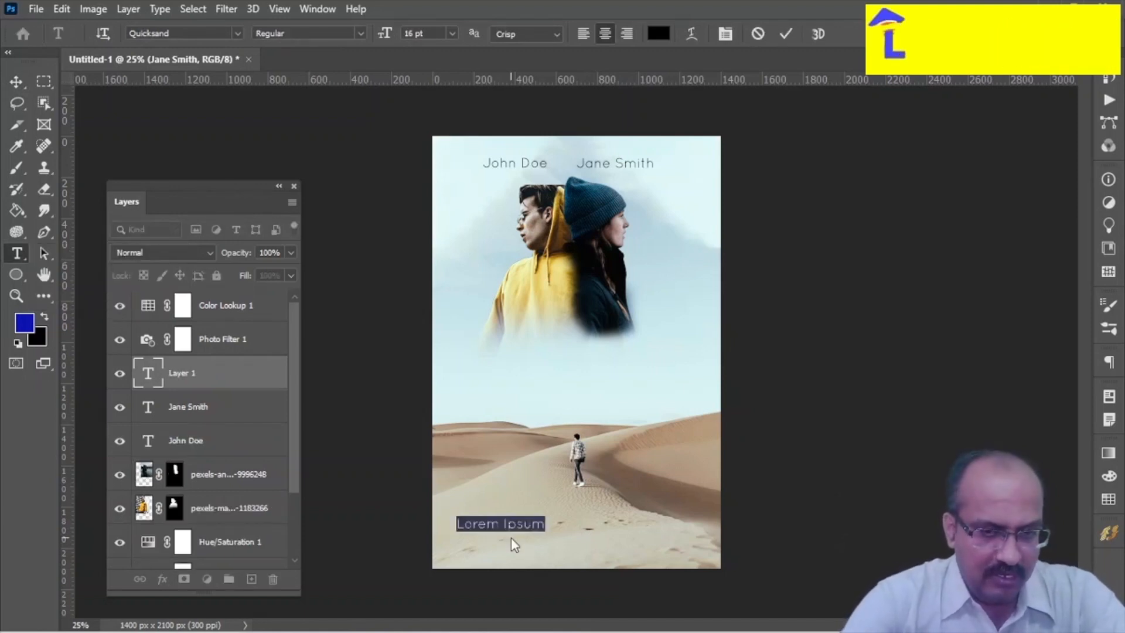
{"action": "type", "text": "I "}
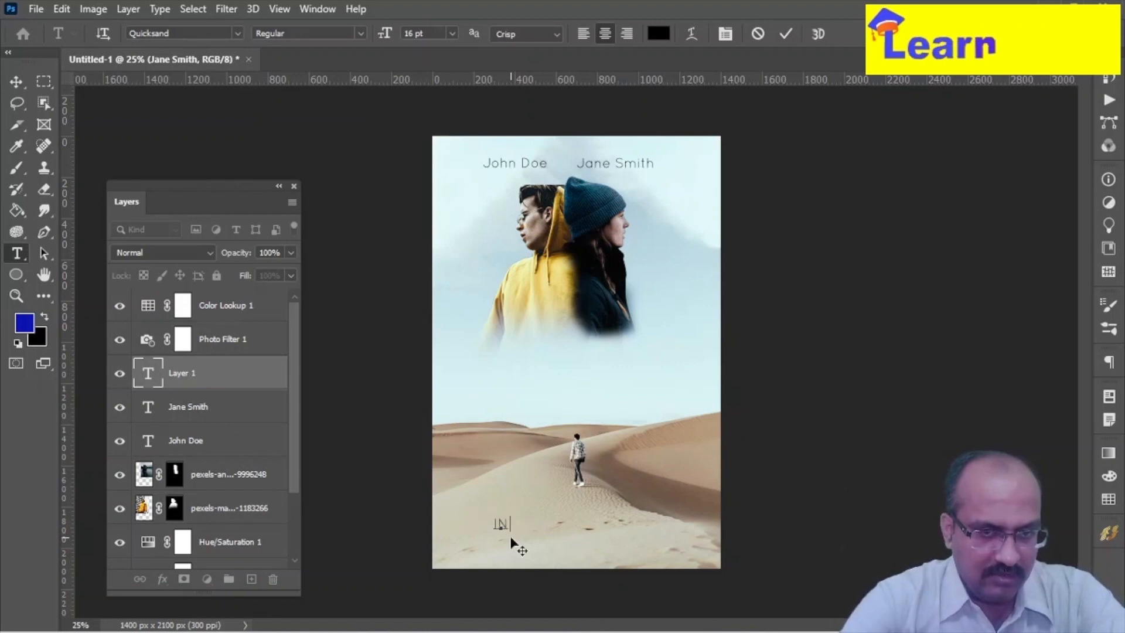
{"action": "type", "text": "N THEA"}
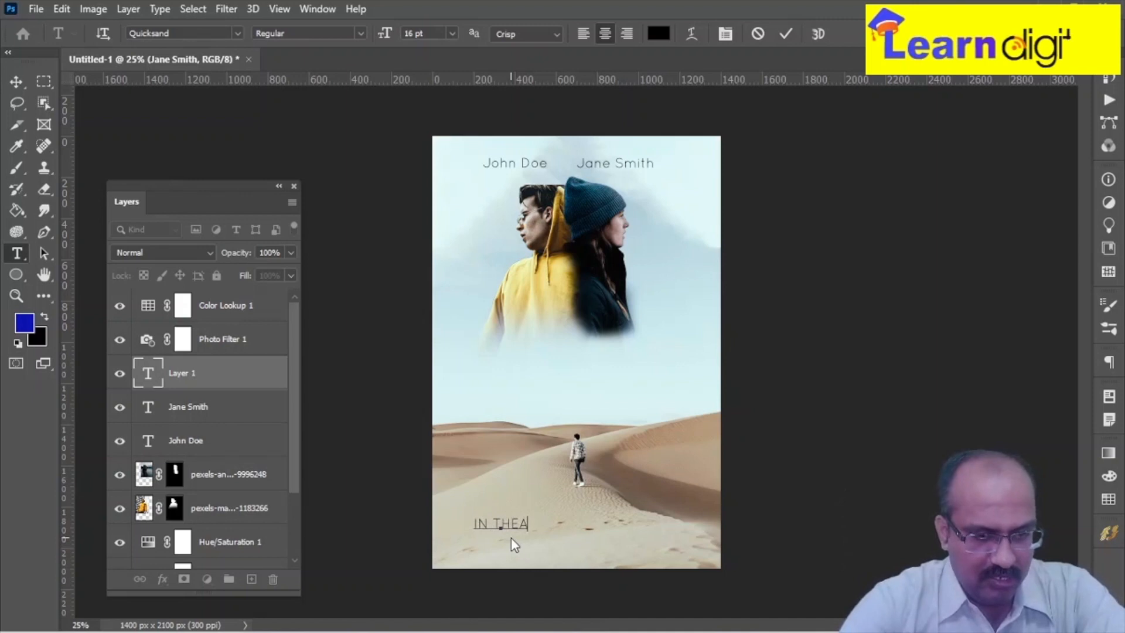
{"action": "type", "text": "TURES"}
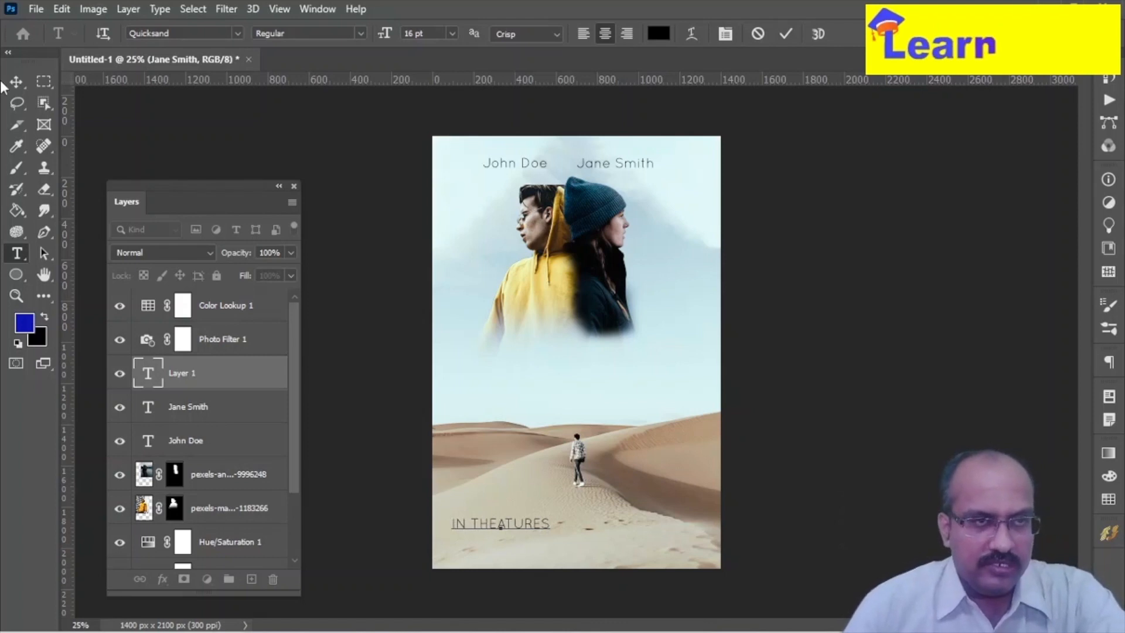
Step: Set the whole "IN THEATURES" text to 24 pt and center it on the sand below the walking figure
{"action": "key", "text": "ctrl+a"}
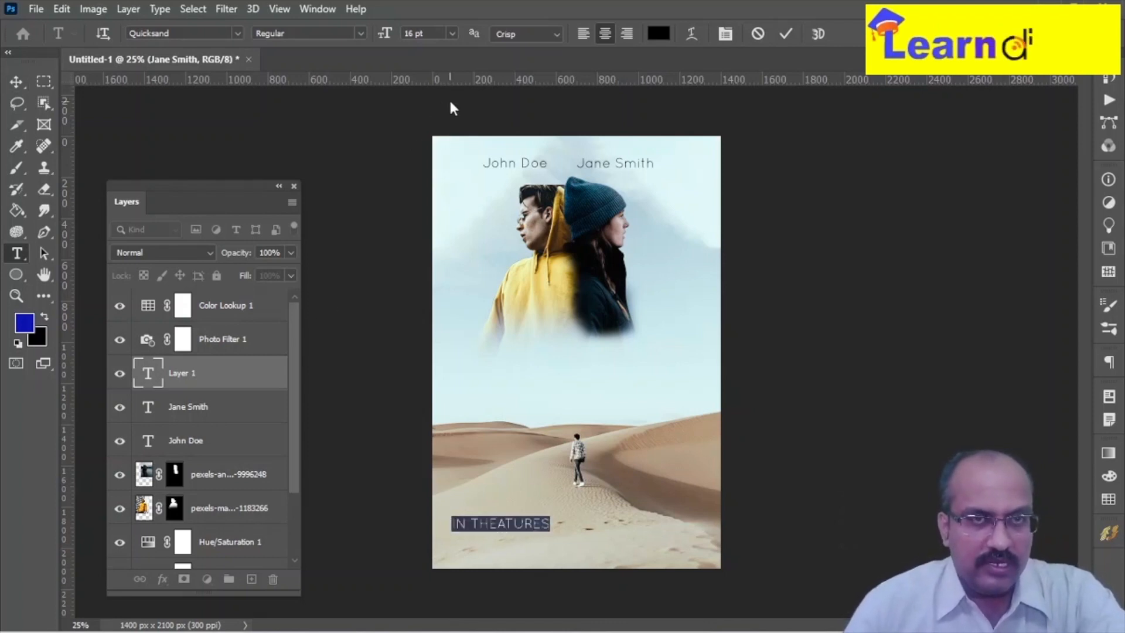
{"action": "left_click", "coordinate": [452, 36]}
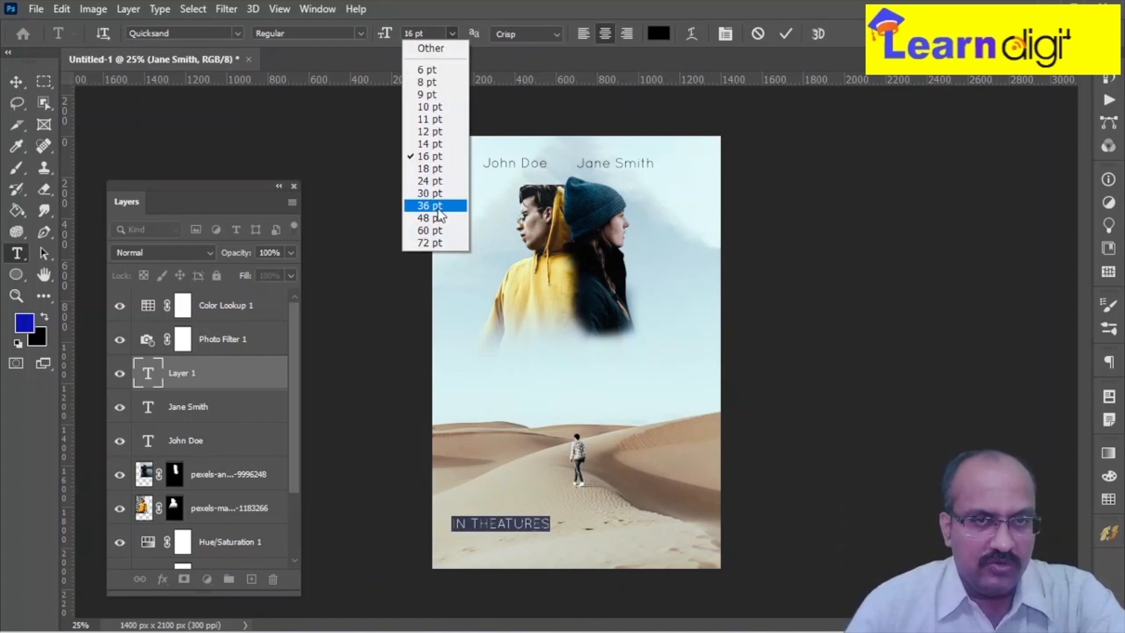
{"action": "left_click", "coordinate": [437, 181]}
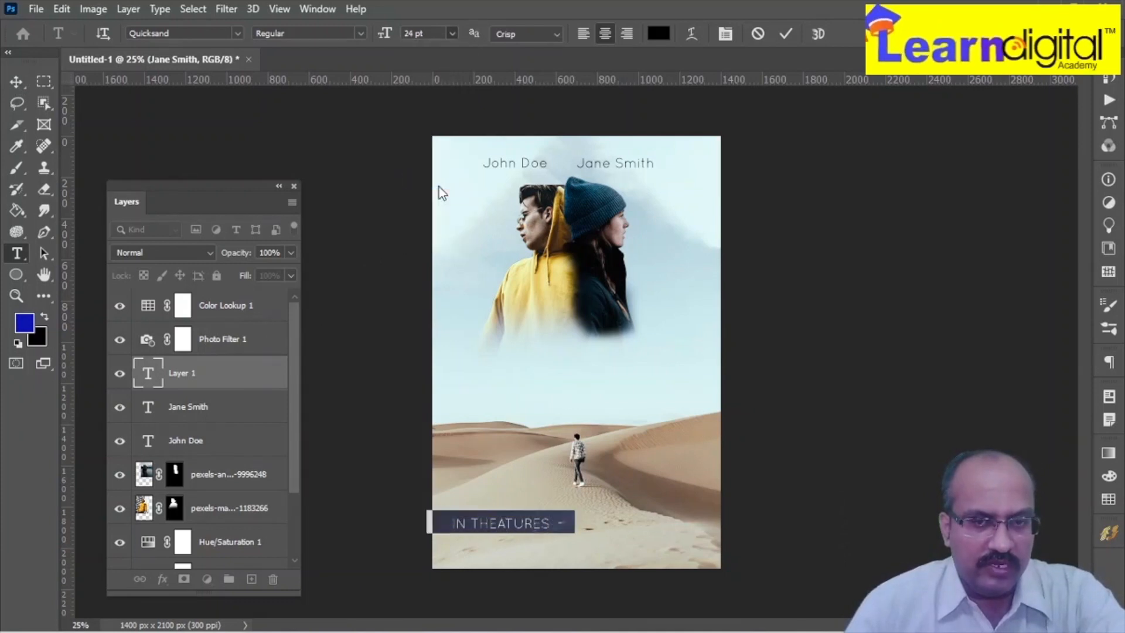
{"action": "left_click", "coordinate": [17, 82]}
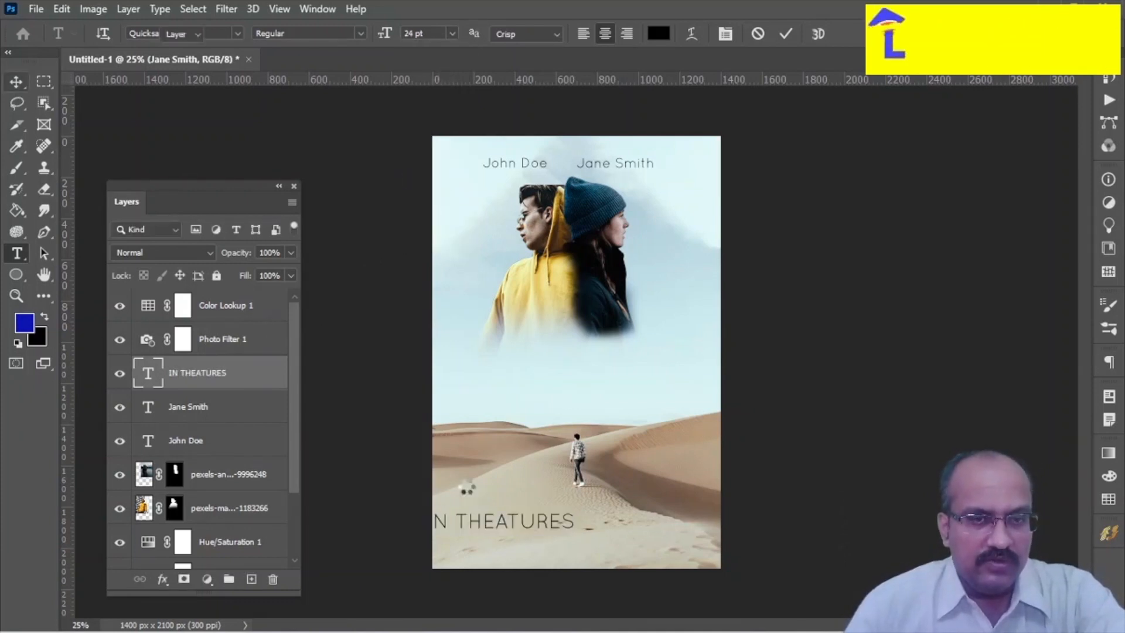
{"action": "left_click_drag", "start_coordinate": [503, 528], "coordinate": [575, 515]}
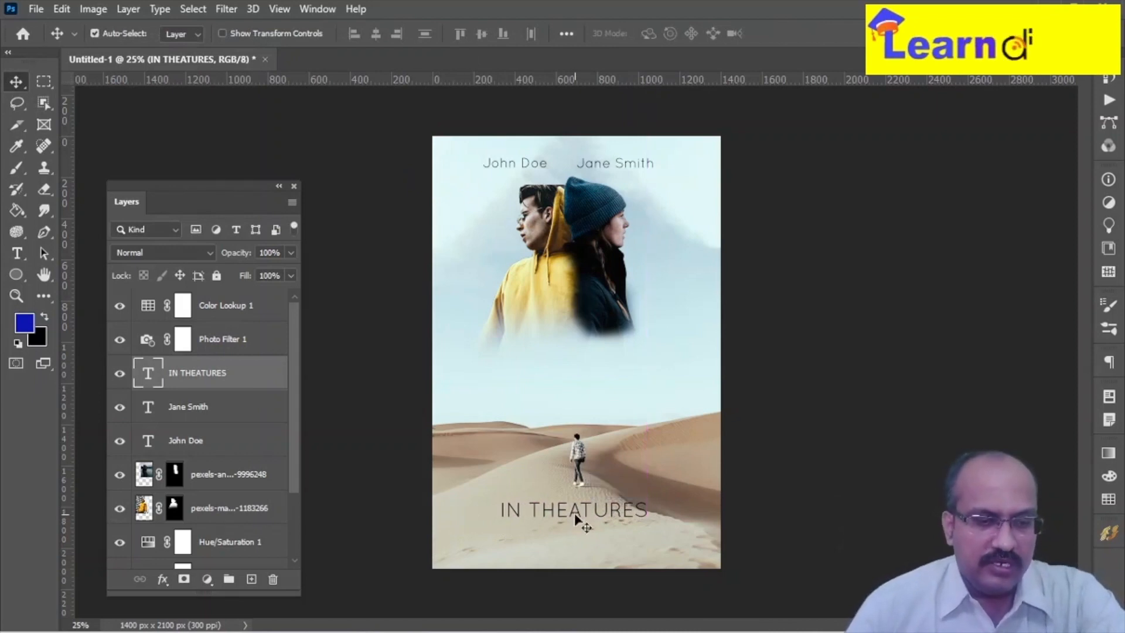
Step: Duplicate the "IN THEATURES" line directly beneath itself and change the copy's text to "JANUARY -20"
{"action": "left_click_drag", "start_coordinate": [573, 512], "coordinate": [567, 539]}
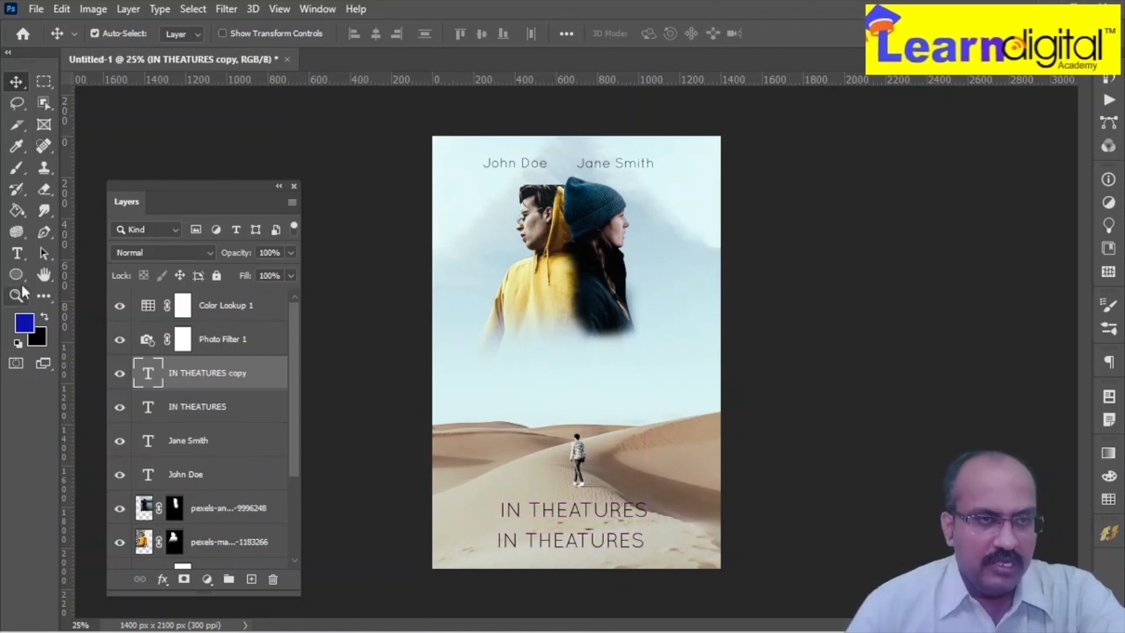
{"action": "left_click", "coordinate": [16, 253]}
{"action": "left_click", "coordinate": [517, 539]}
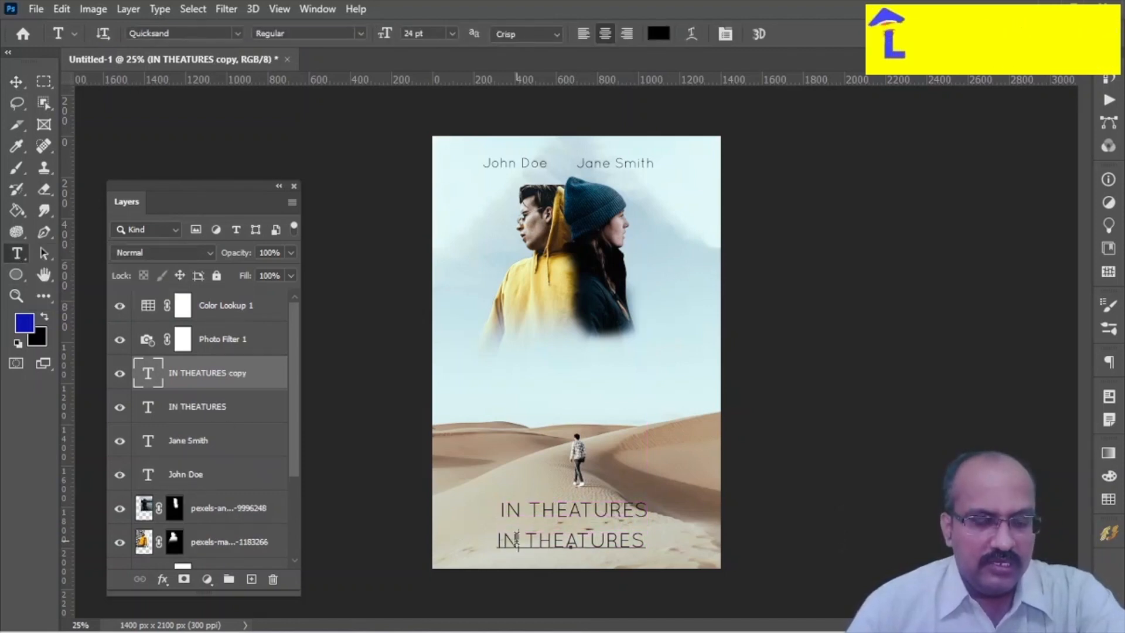
{"action": "triple_click", "coordinate": [517, 540]}
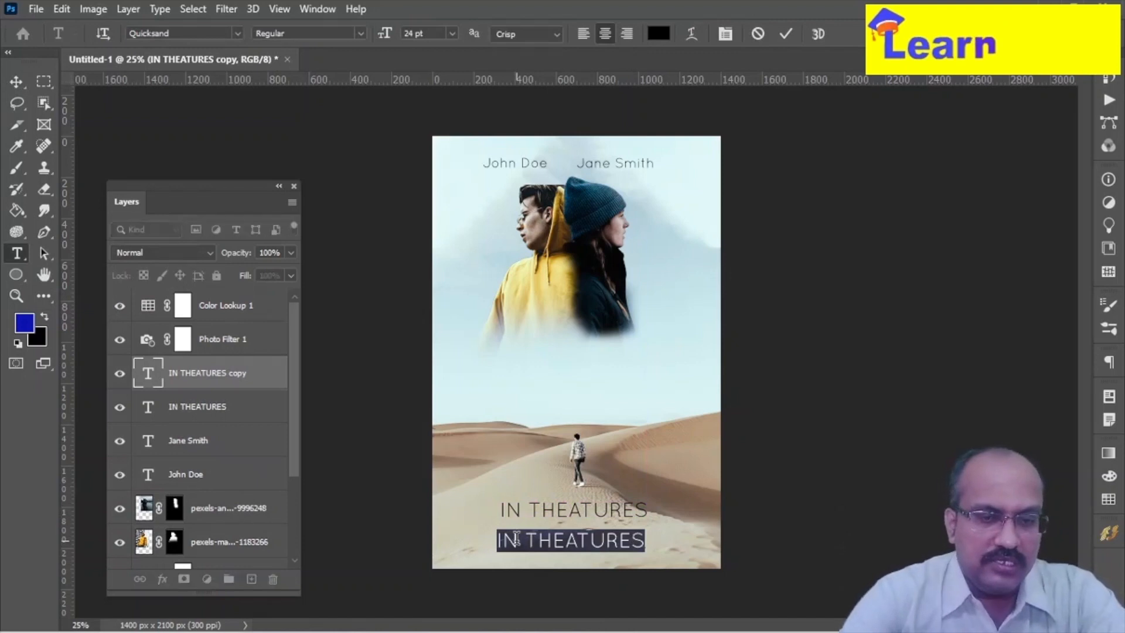
{"action": "type", "text": "JAN"}
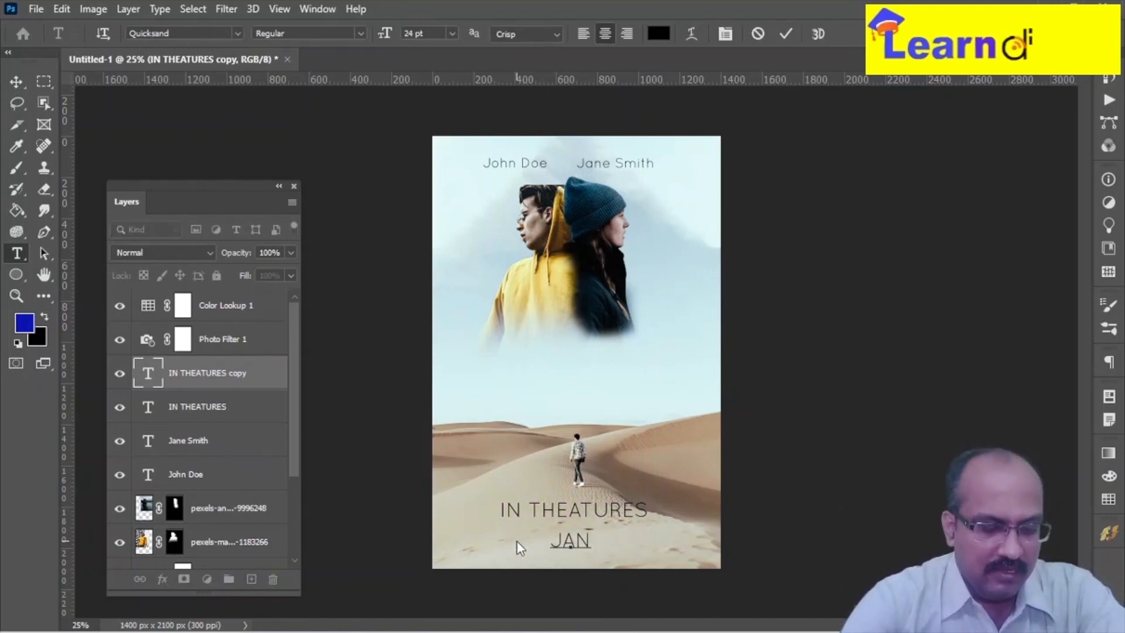
{"action": "type", "text": "UARY"}
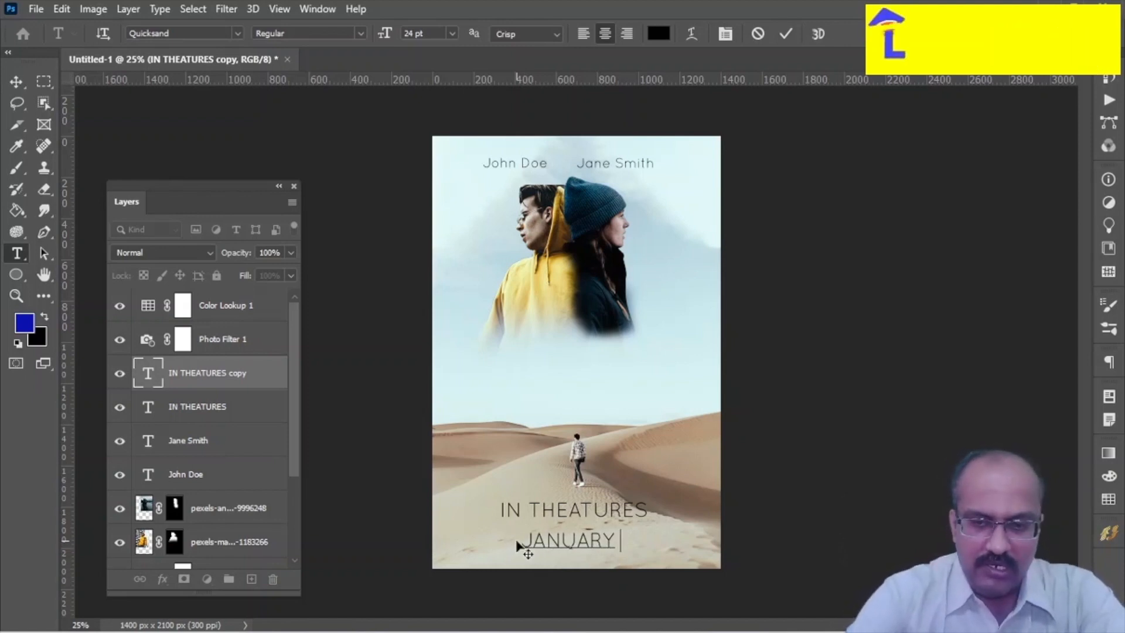
{"action": "type", "text": " -20"}
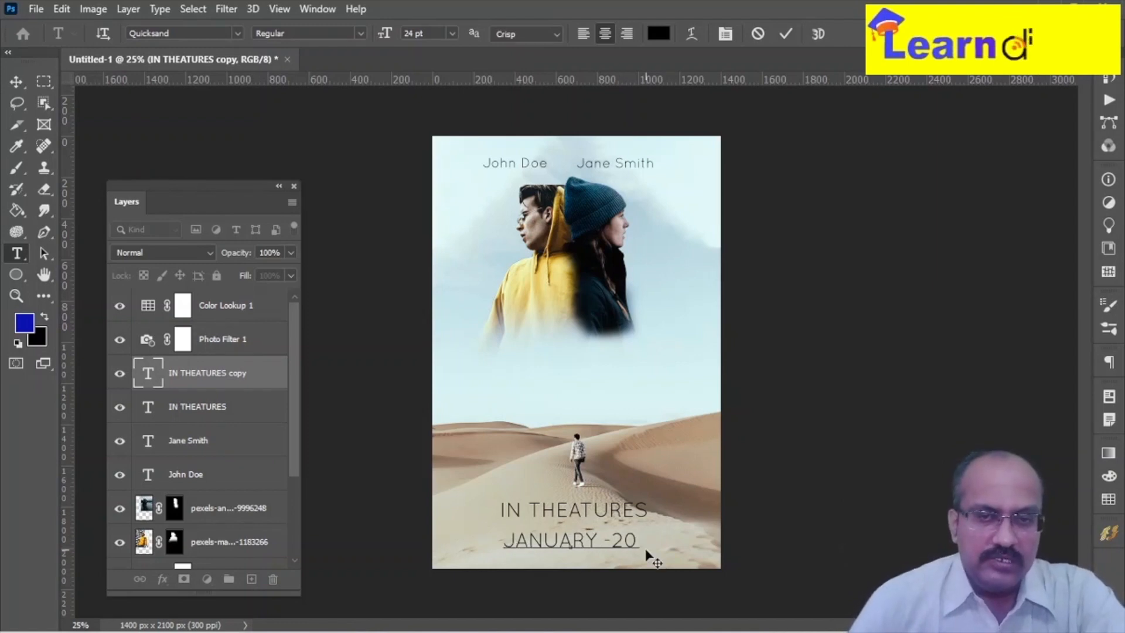
Step: Set the whole "JANUARY -20" line to the Quicksand Bold style
{"action": "left_click_drag", "start_coordinate": [641, 538], "coordinate": [503, 539]}
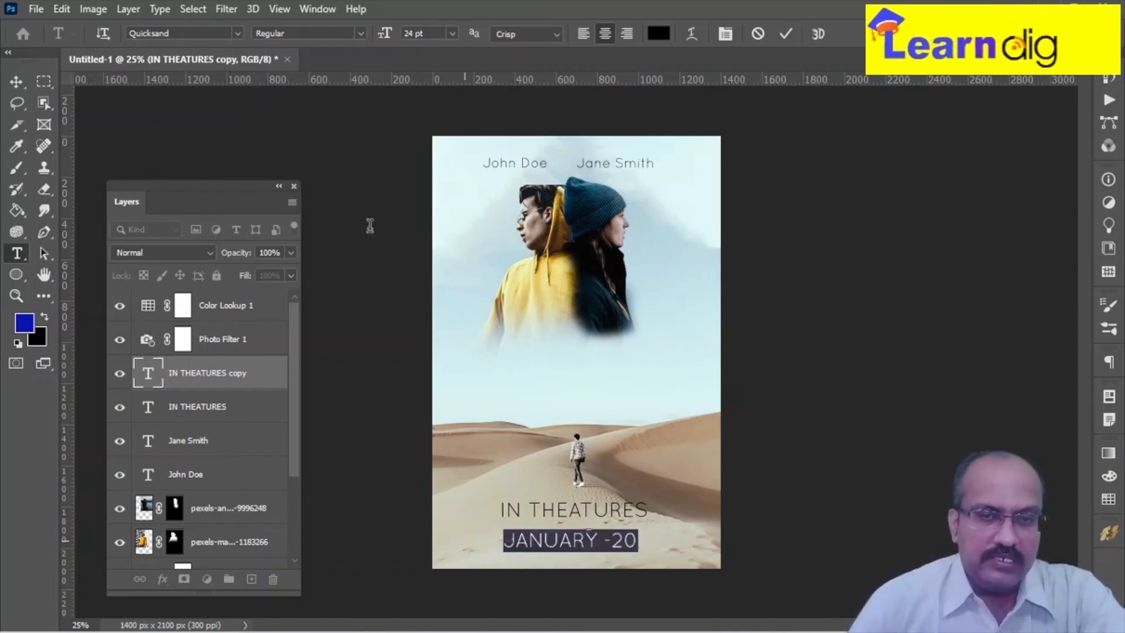
{"action": "left_click", "coordinate": [361, 34]}
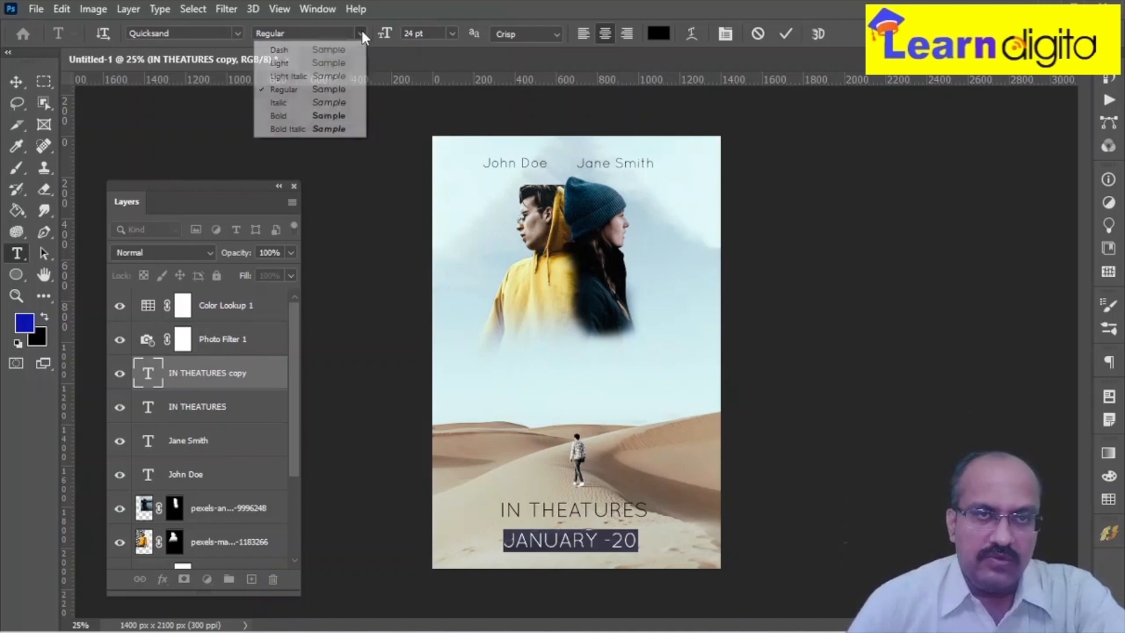
{"action": "left_click", "coordinate": [293, 116]}
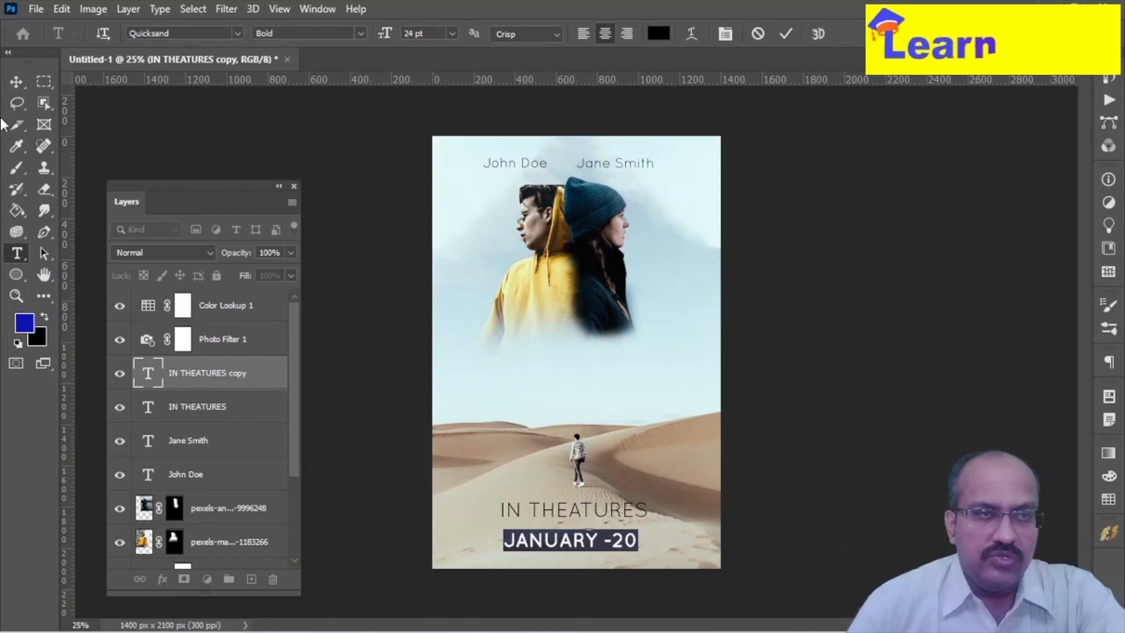
{"action": "left_click", "coordinate": [16, 81]}
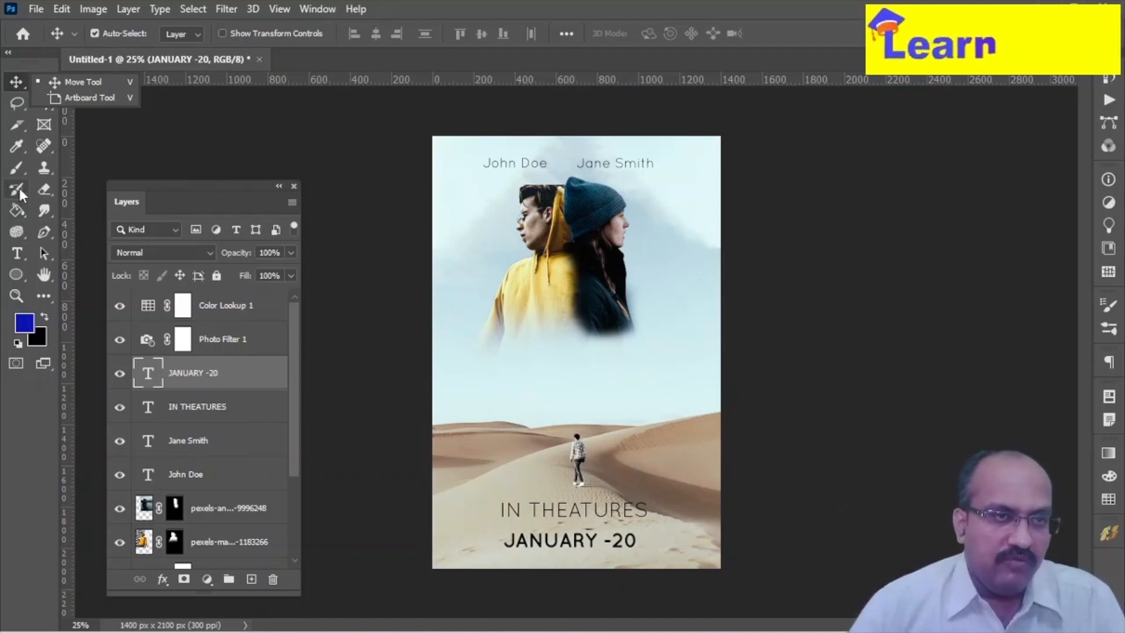
Step: Add a two-line title reading "Adventure" and "The sand" in the sky between the figures and the dunes
{"action": "left_click", "coordinate": [18, 254]}
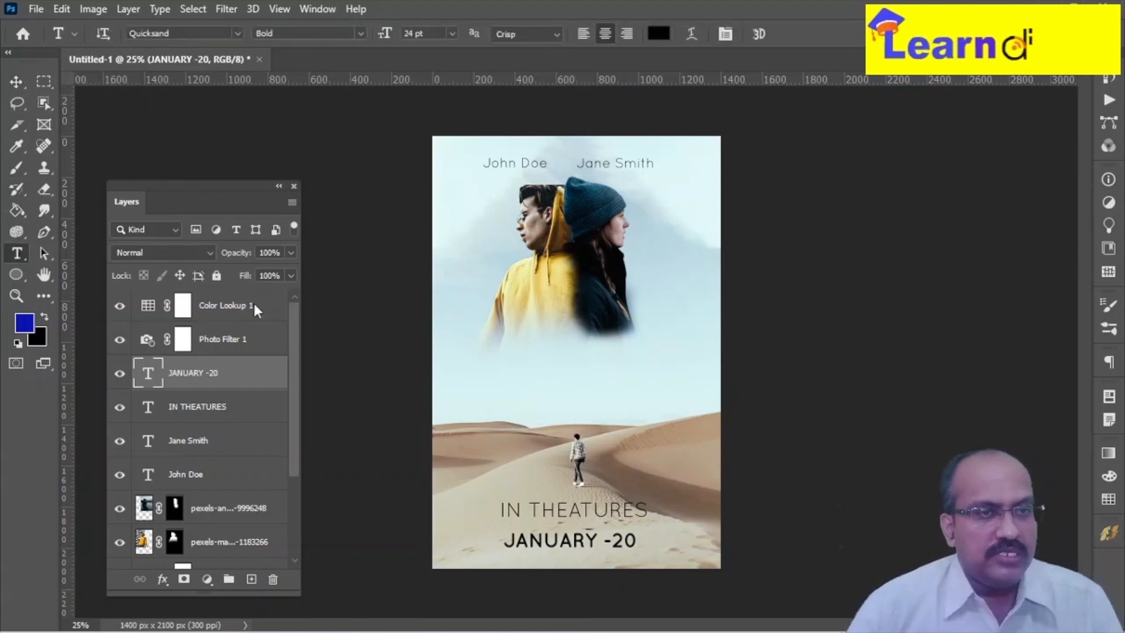
{"action": "left_click", "coordinate": [577, 383]}
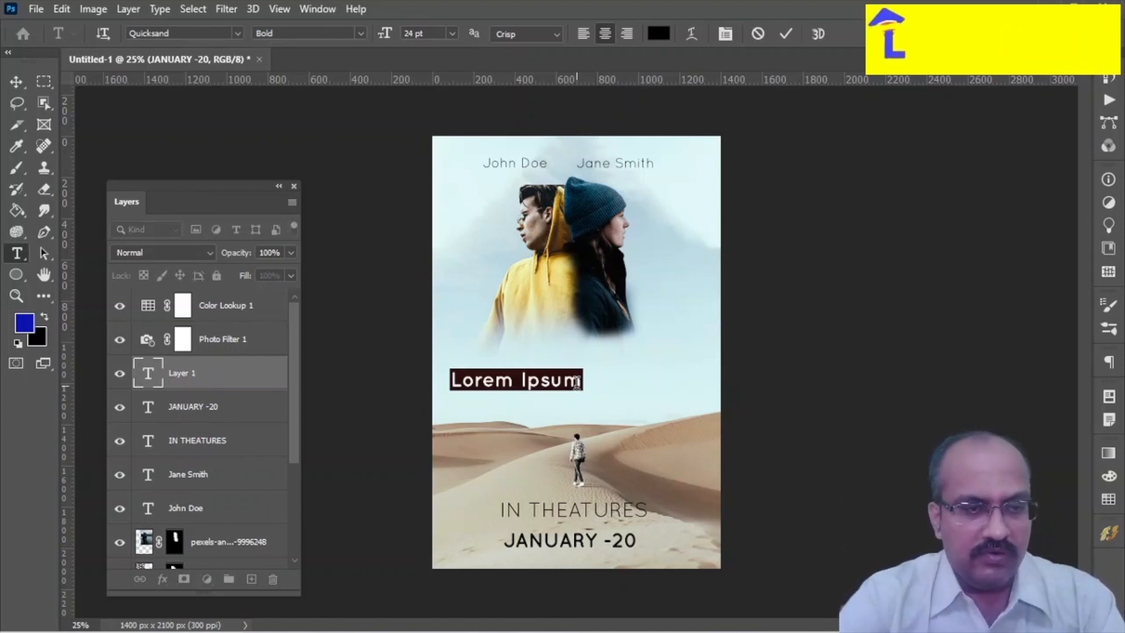
{"action": "type", "text": "Adventut"}
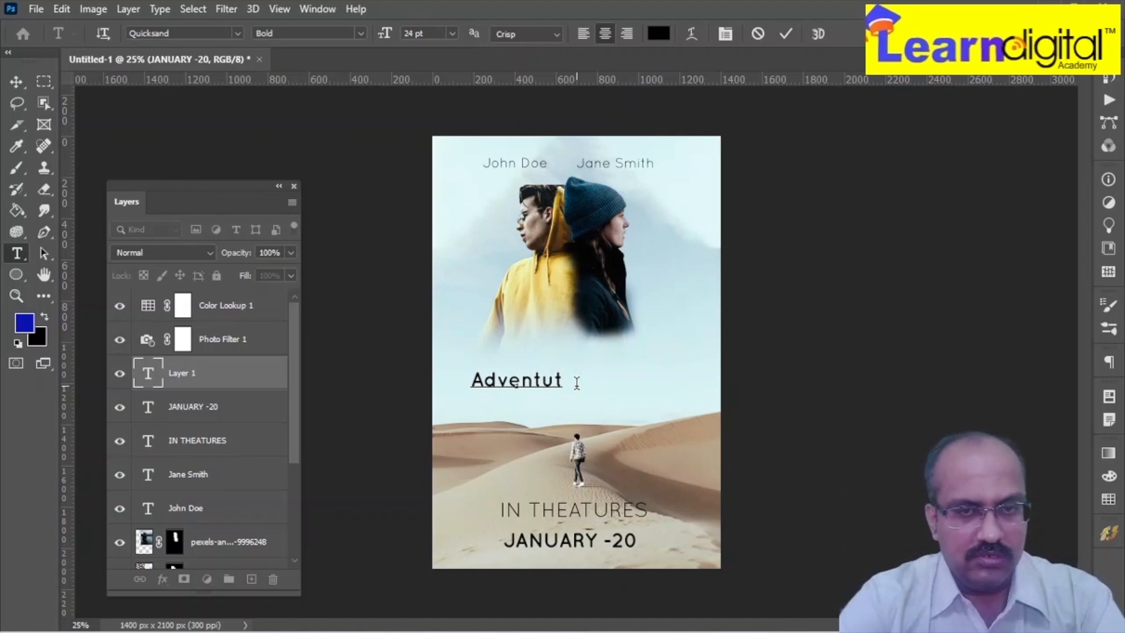
{"action": "key", "text": "BackSpace"}
{"action": "type", "text": "r"}
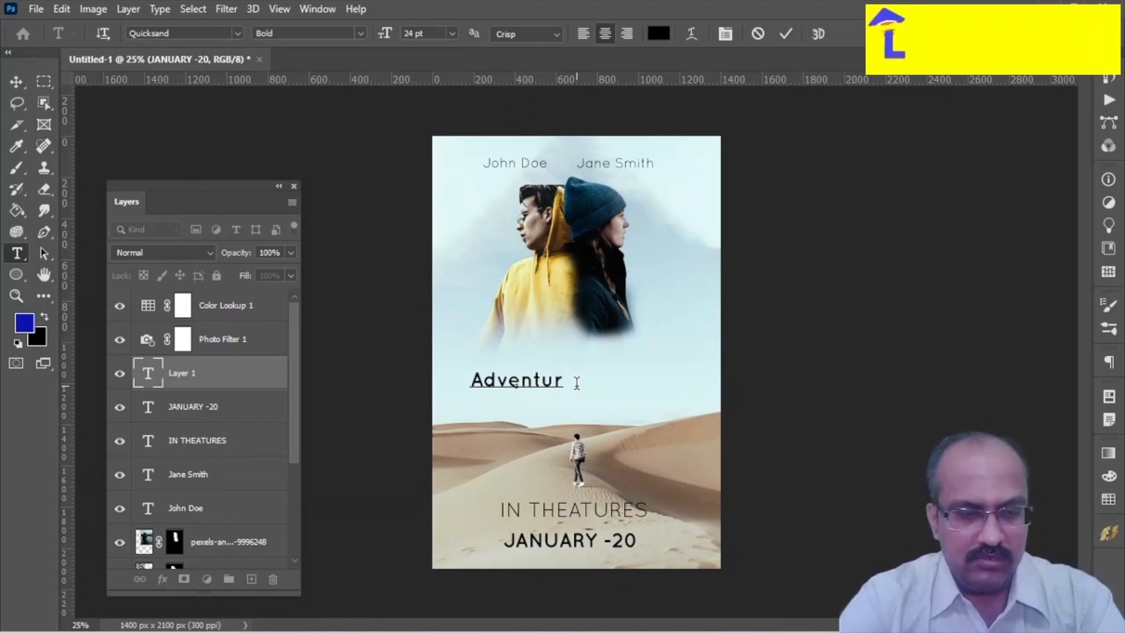
{"action": "type", "text": "e"}
{"action": "key", "text": "Return"}
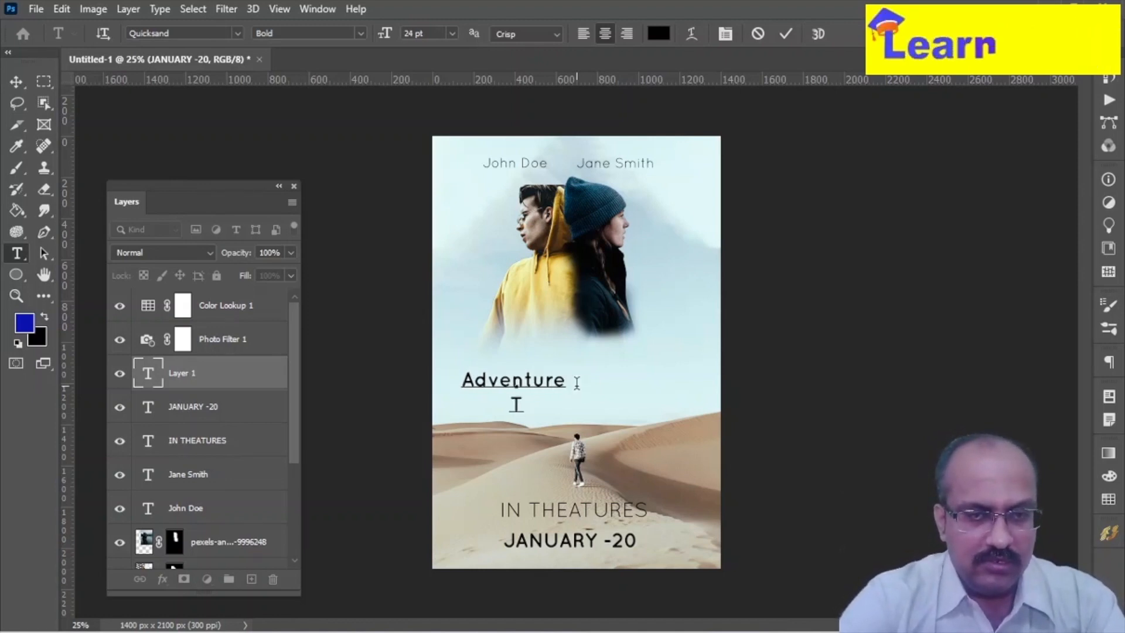
{"action": "type", "text": "The"}
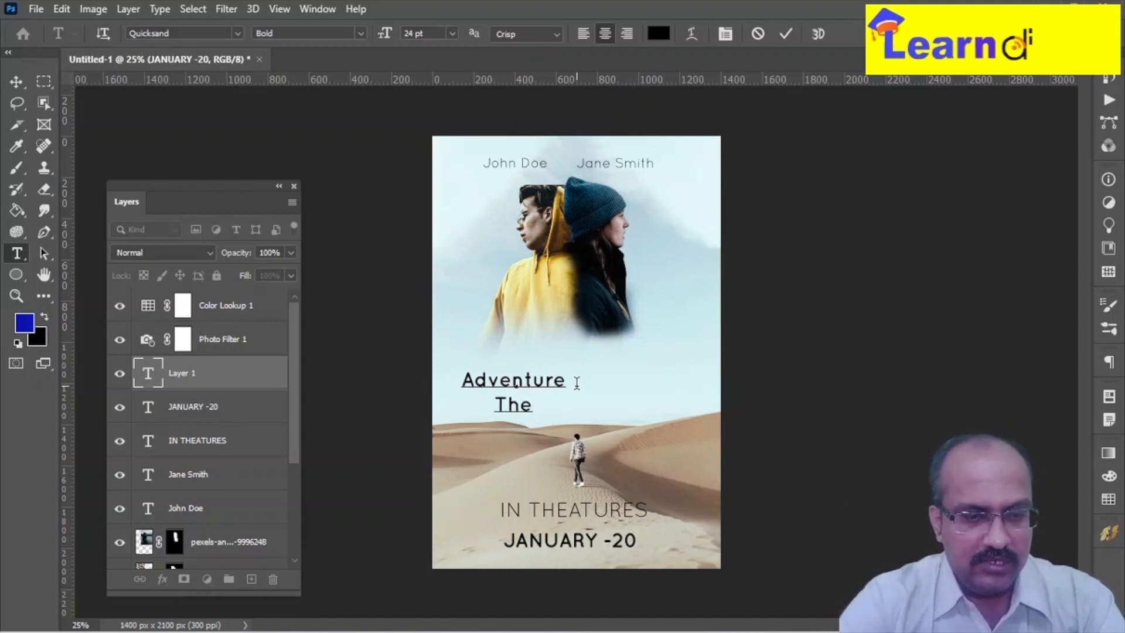
{"action": "type", "text": " sand"}
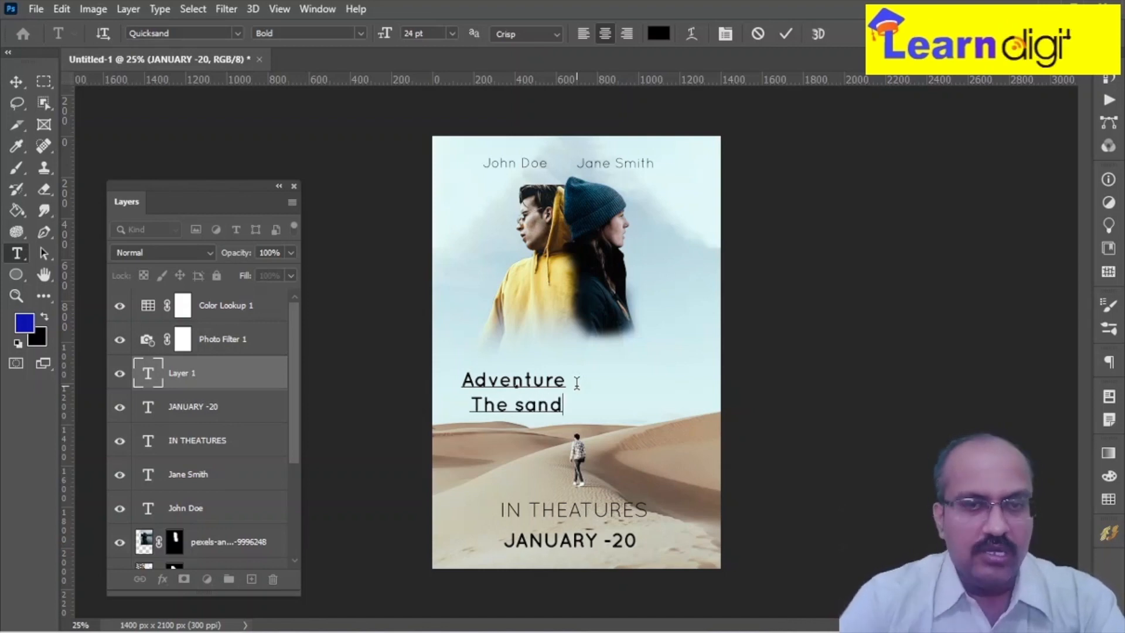
Step: Set the whole two-line title to 36 pt and center it horizontally on the poster above the walking figure
{"action": "key", "text": "ctrl+a"}
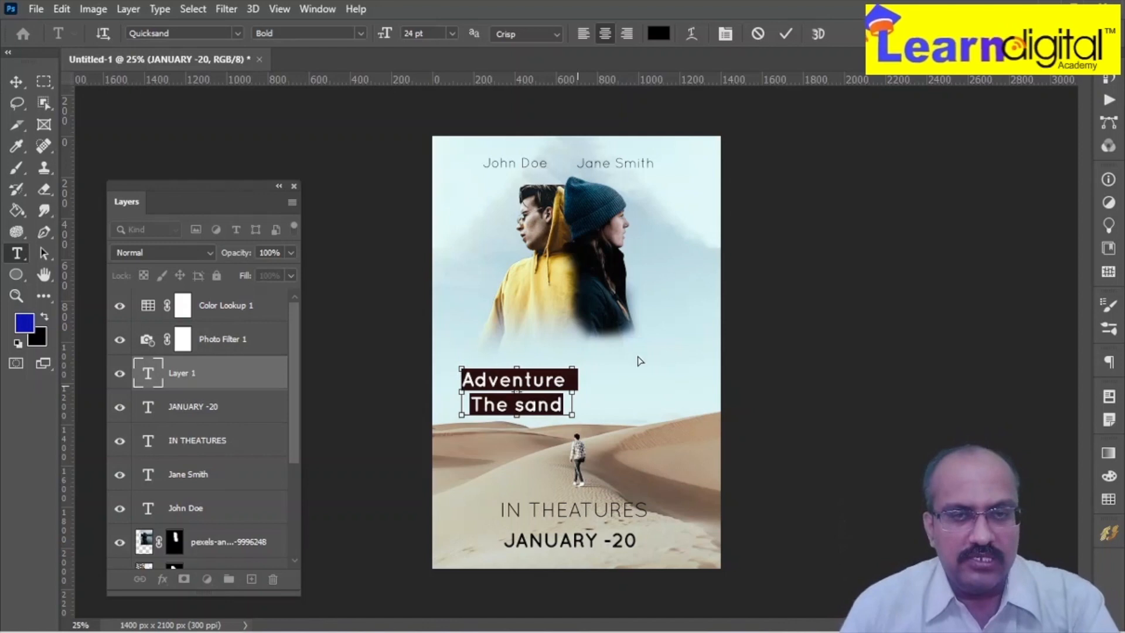
{"action": "left_click", "coordinate": [451, 34]}
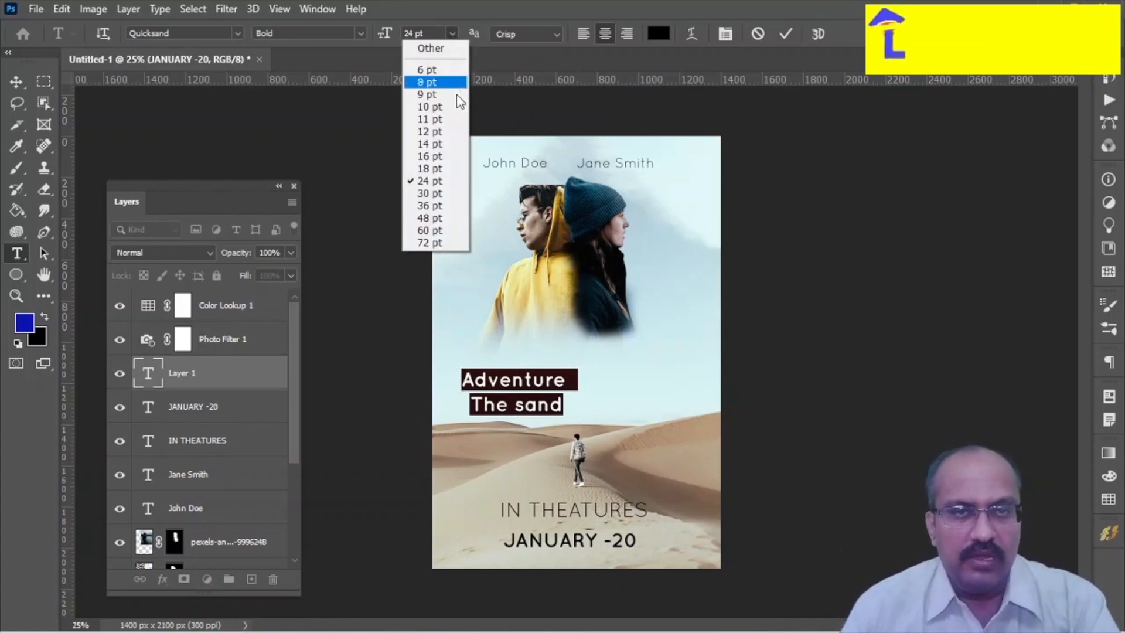
{"action": "left_click", "coordinate": [458, 206]}
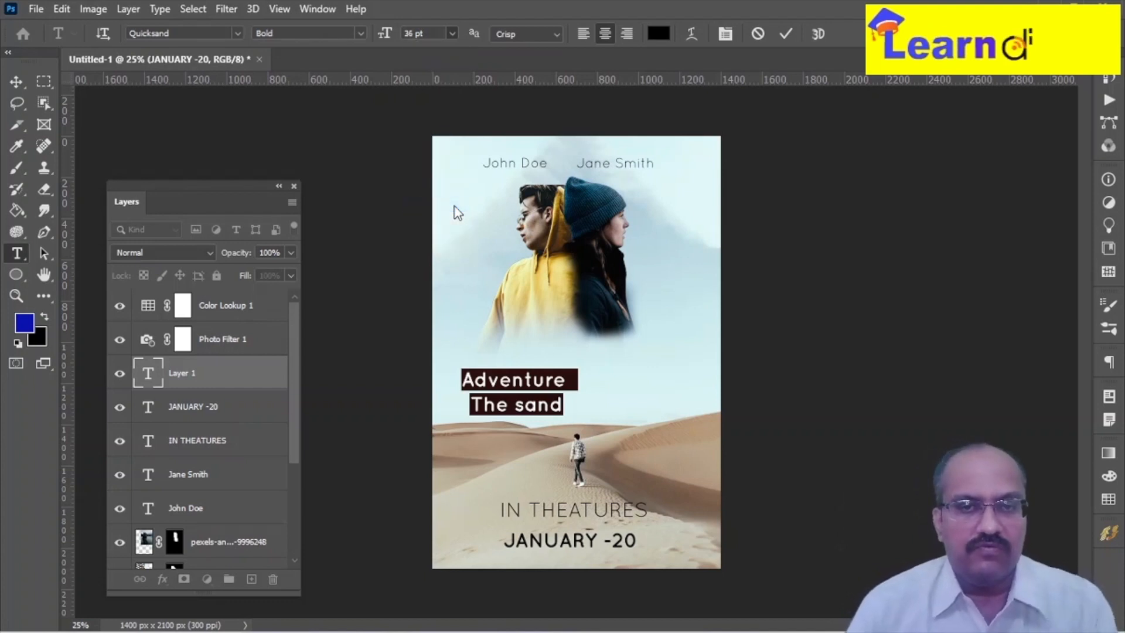
{"action": "left_click", "coordinate": [18, 87]}
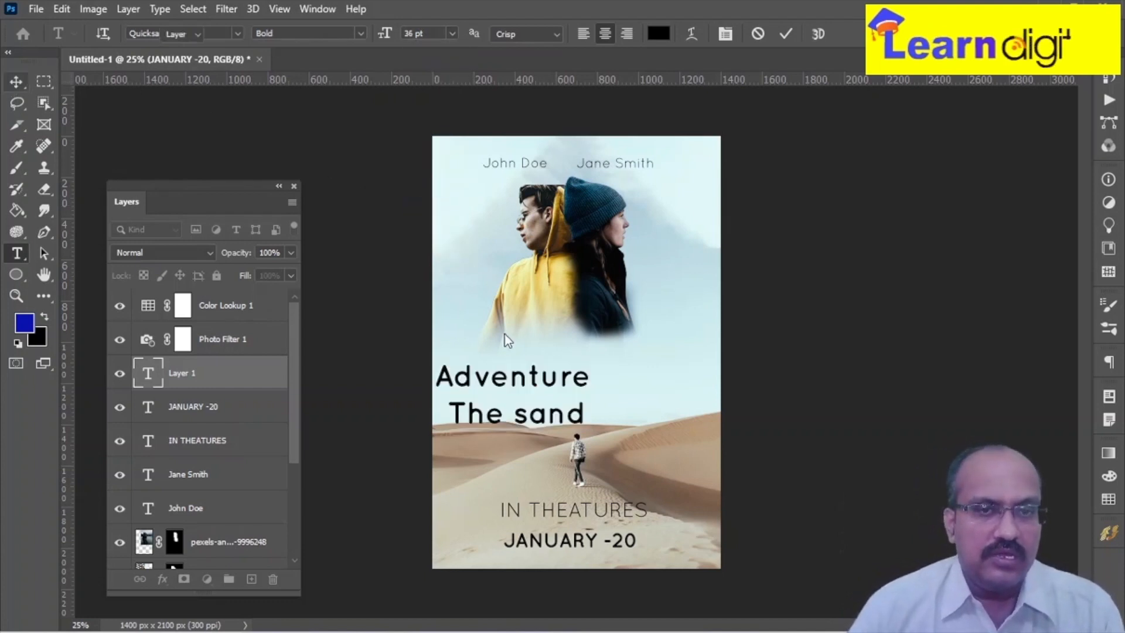
{"action": "left_click_drag", "start_coordinate": [513, 390], "coordinate": [575, 381]}
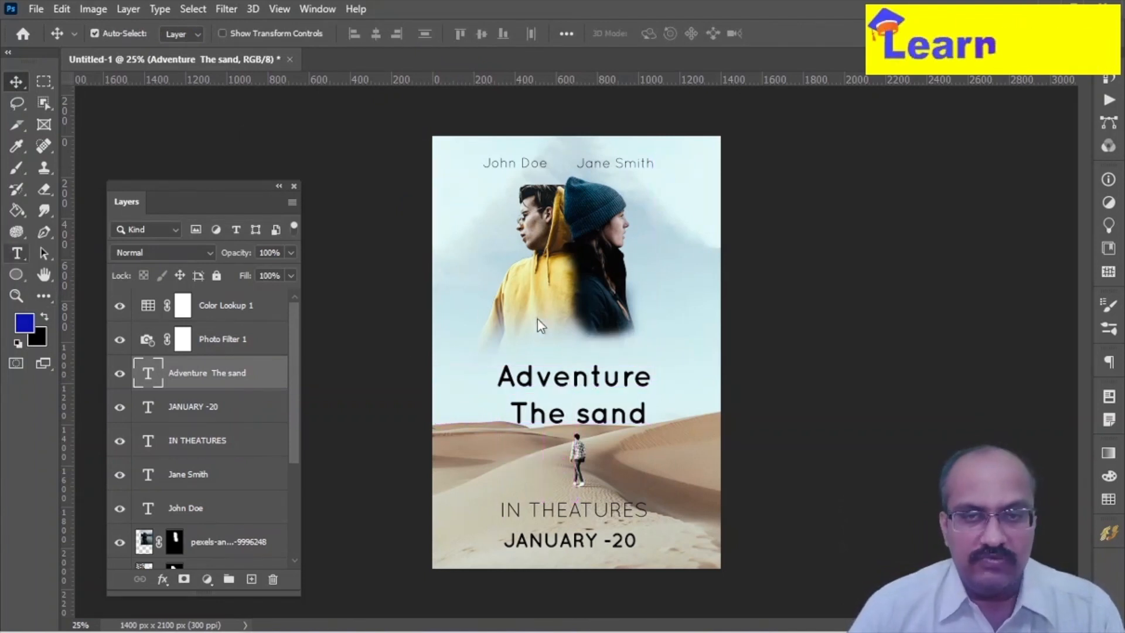
Step: Set only the word "Adventure" in the title to the Quicksand Regular style
{"action": "key", "text": "t"}
{"action": "left_click_drag", "start_coordinate": [497, 377], "coordinate": [666, 379]}
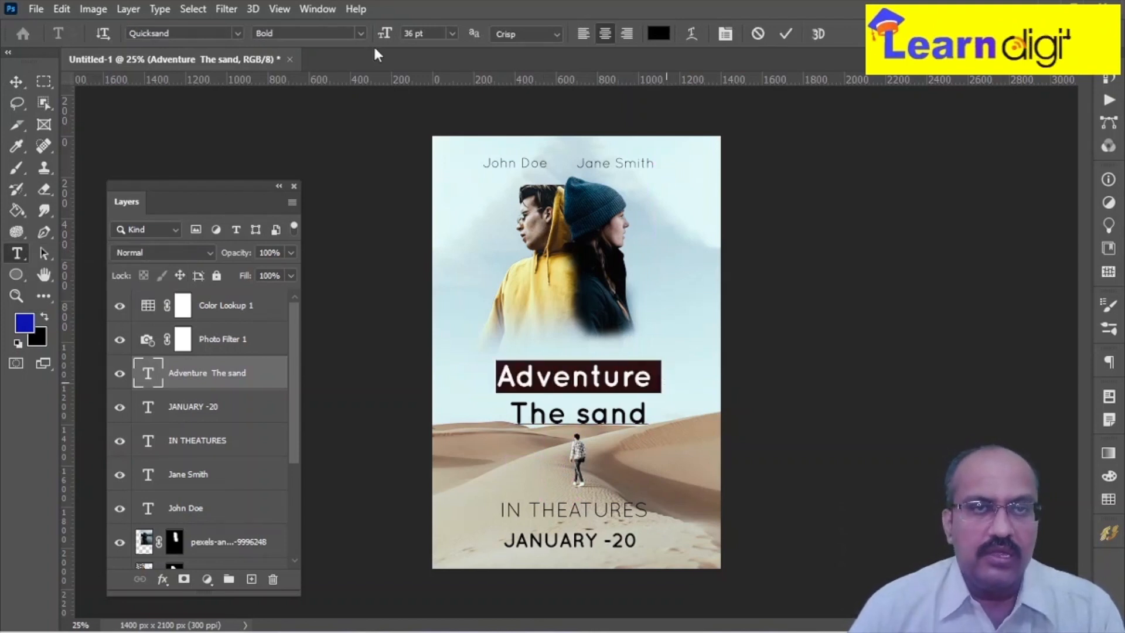
{"action": "left_click", "coordinate": [359, 34]}
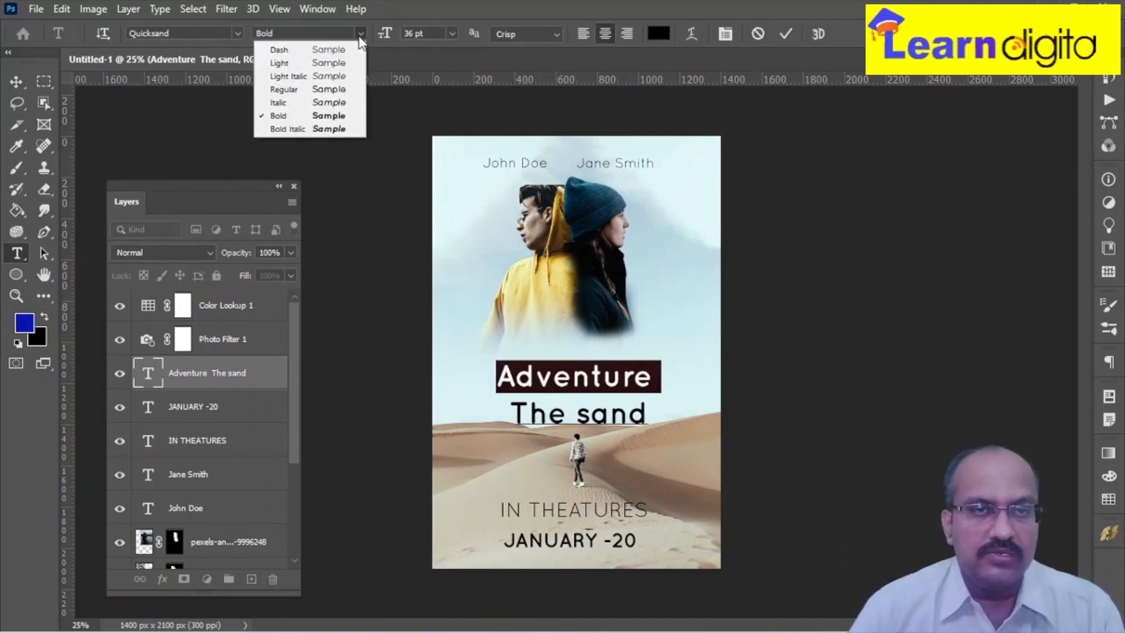
{"action": "left_click", "coordinate": [313, 89]}
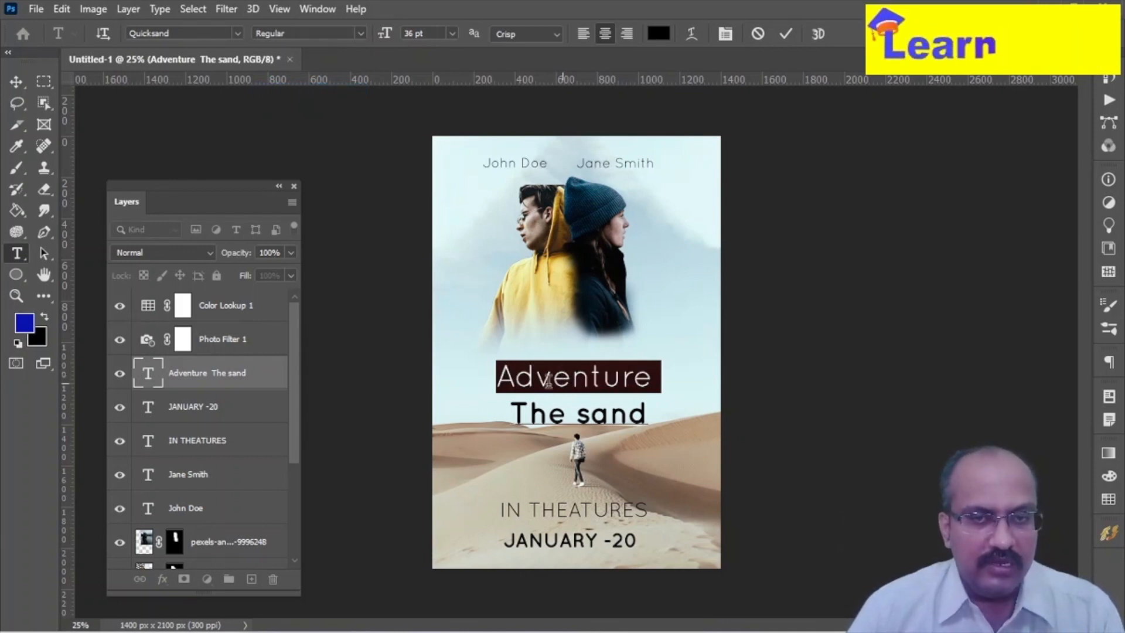
{"action": "left_click", "coordinate": [16, 81]}
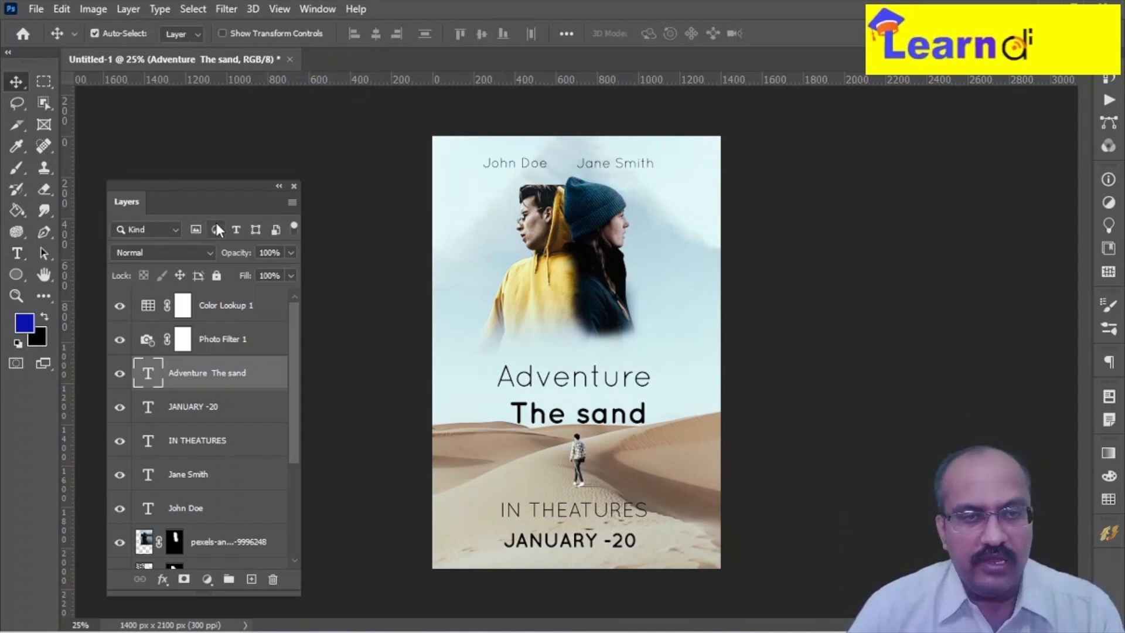